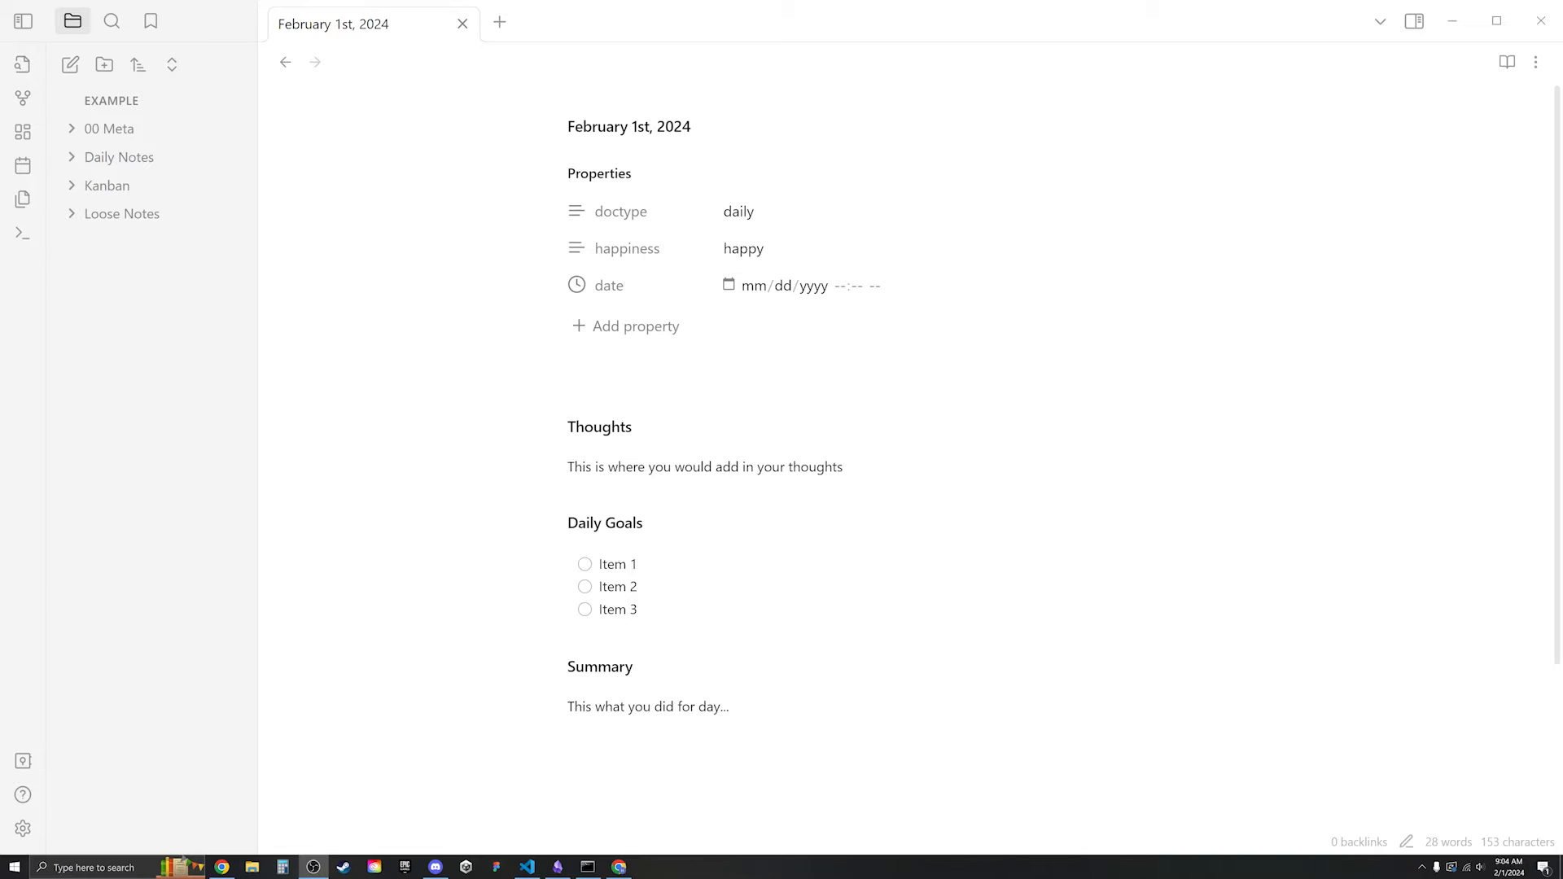
- Bring the Obsidian window with the February 1st, 2024 daily note to the front
click(66, 741)
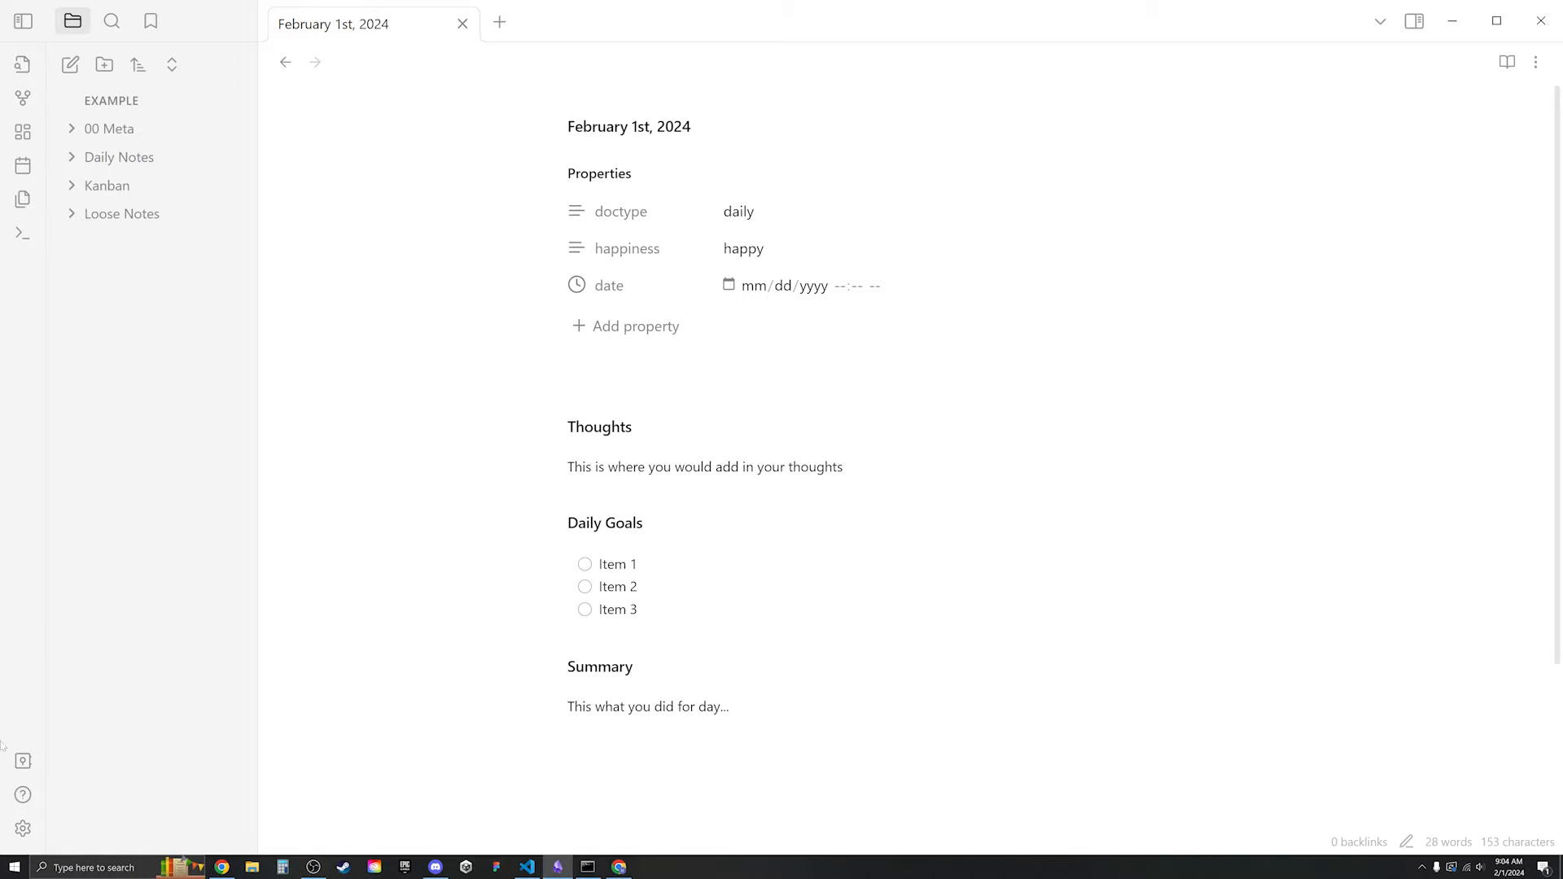
- Open Settings and browse the community plugin catalogue of 1,387 plugins
click(22, 828)
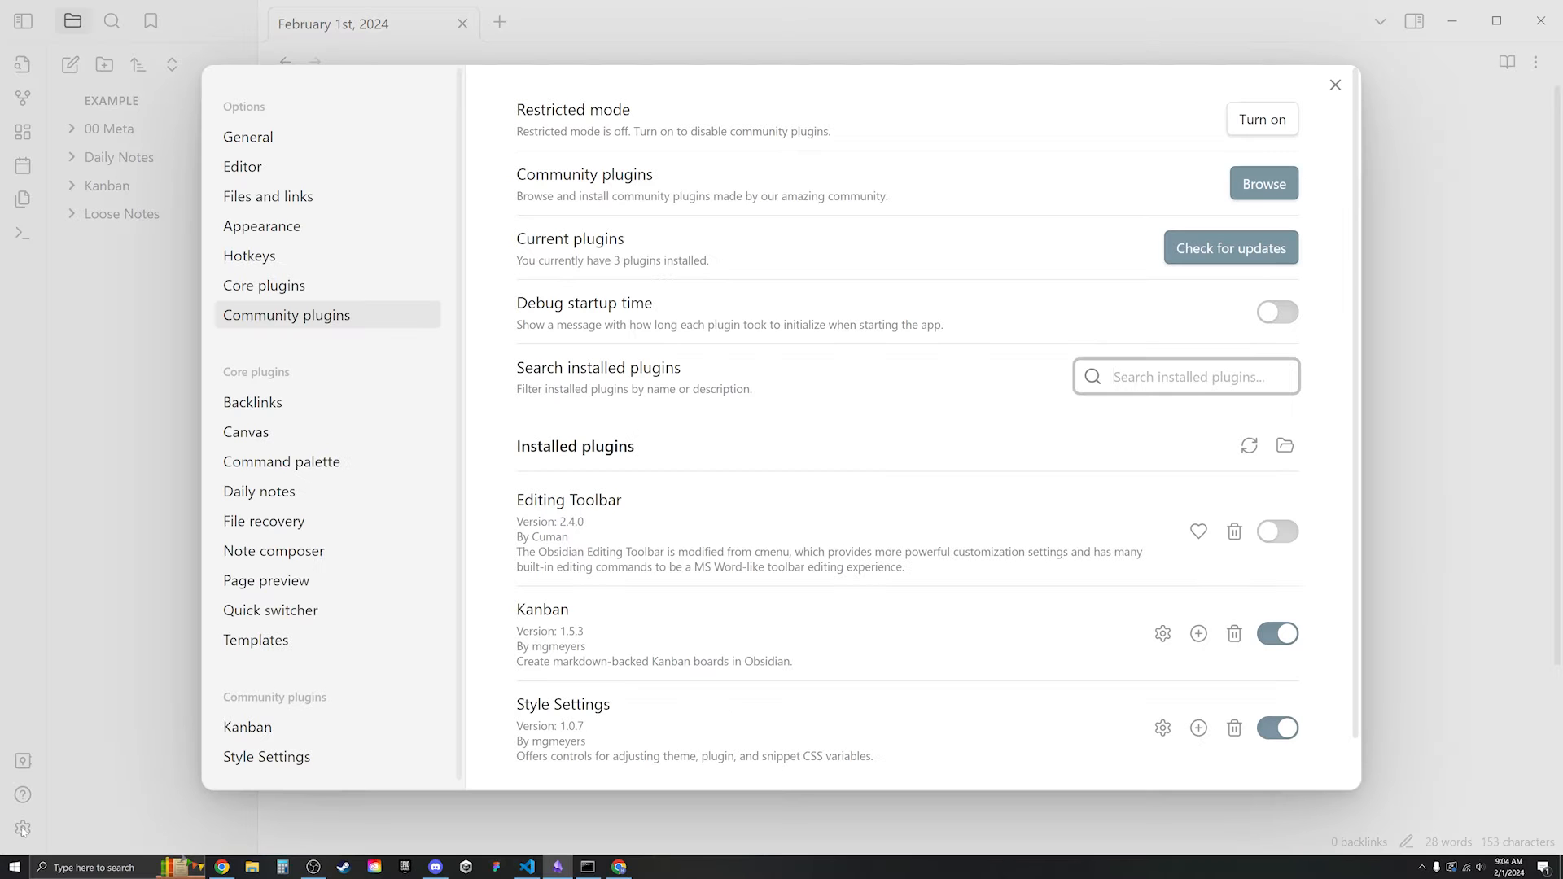
click(248, 136)
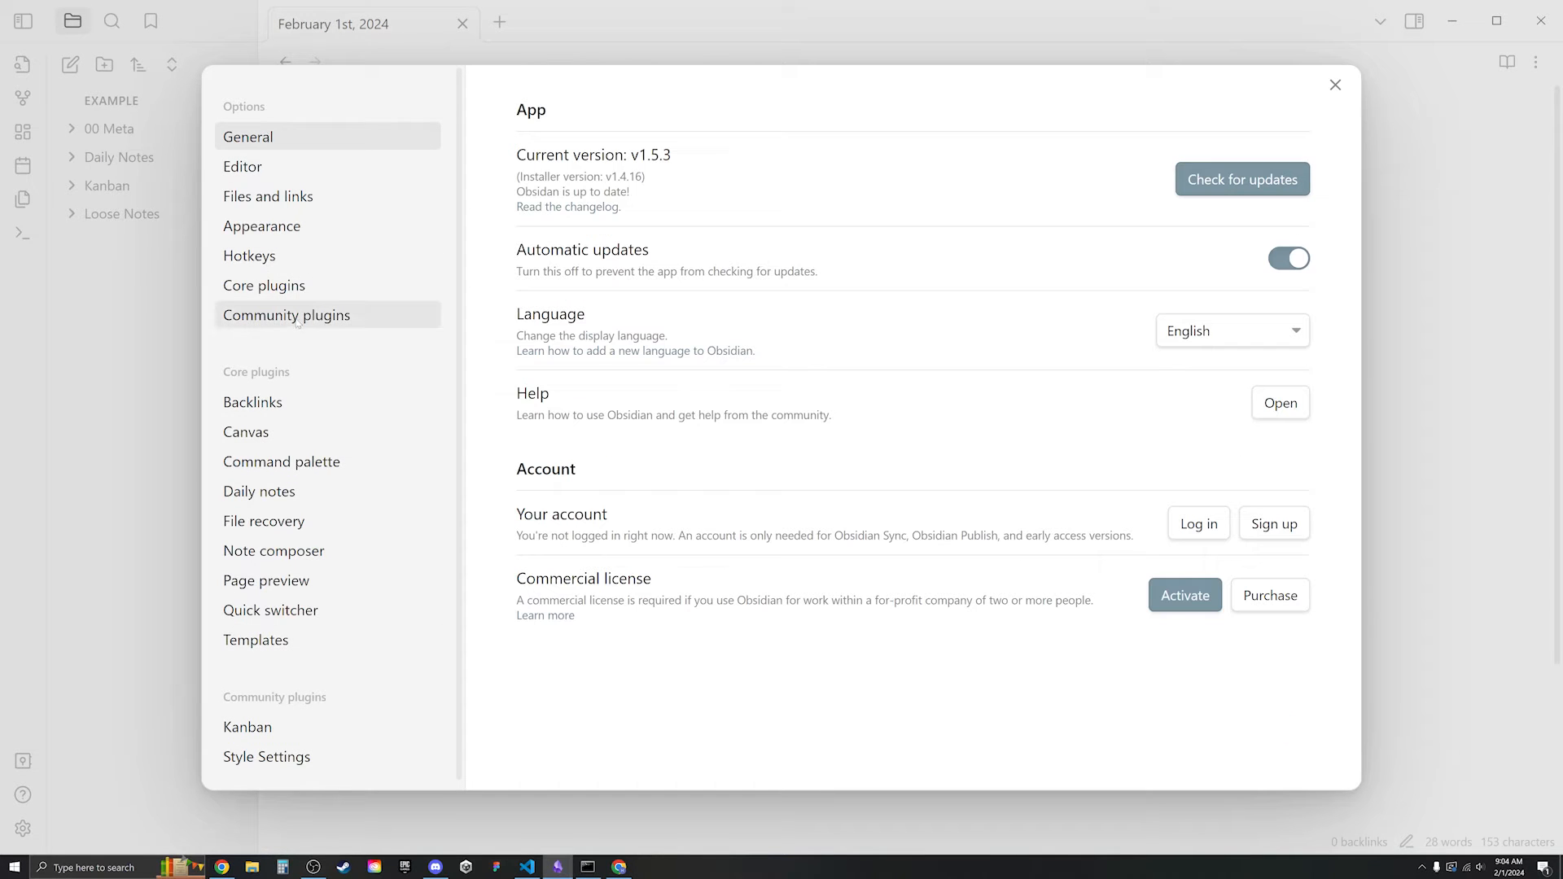
click(338, 319)
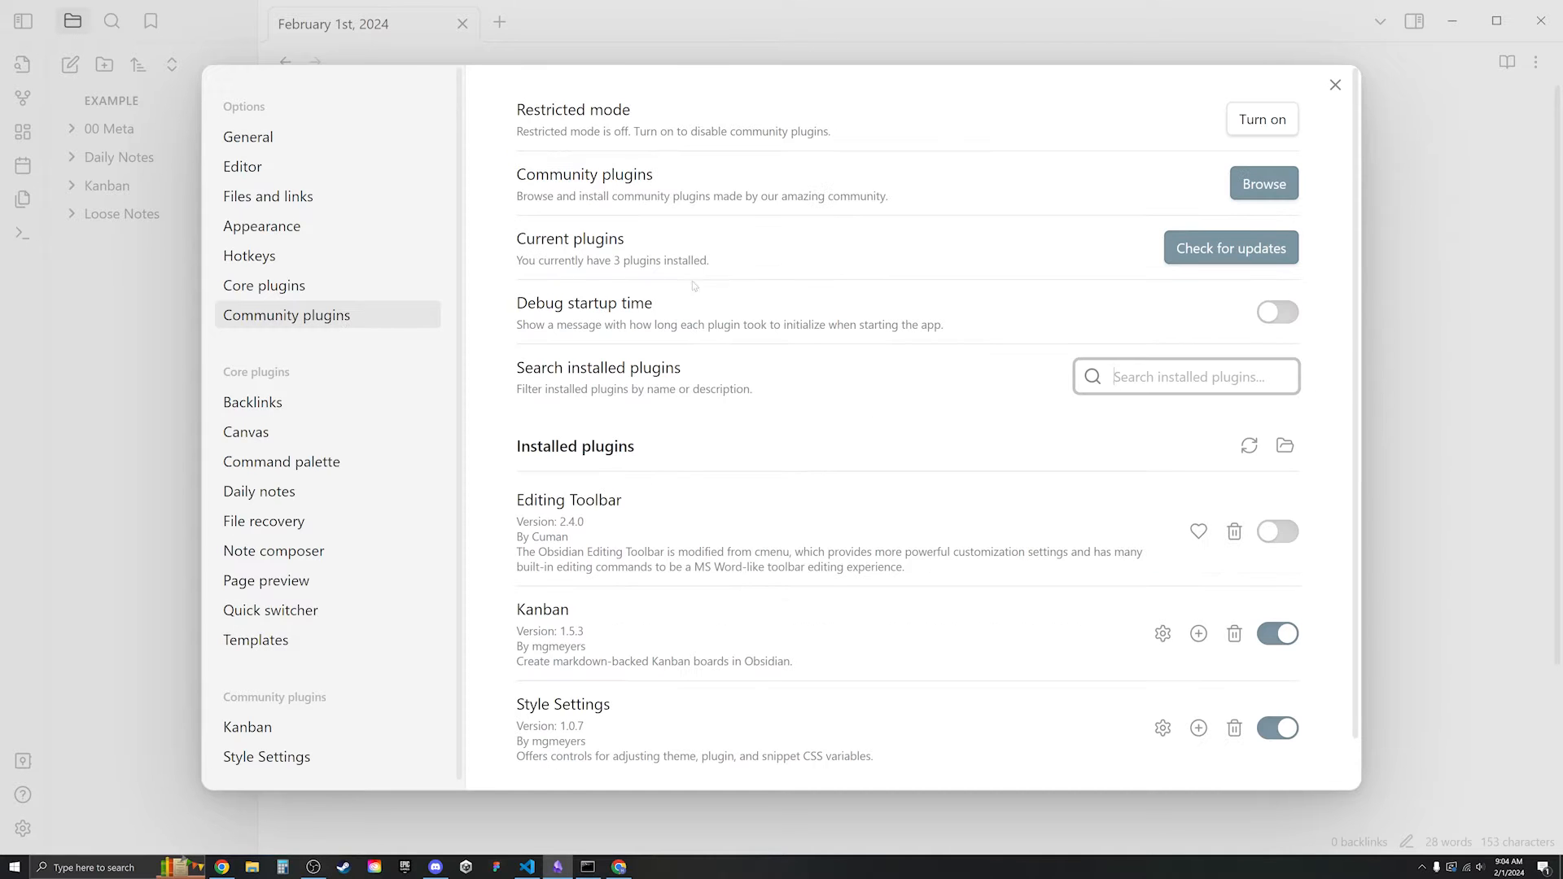
click(1264, 184)
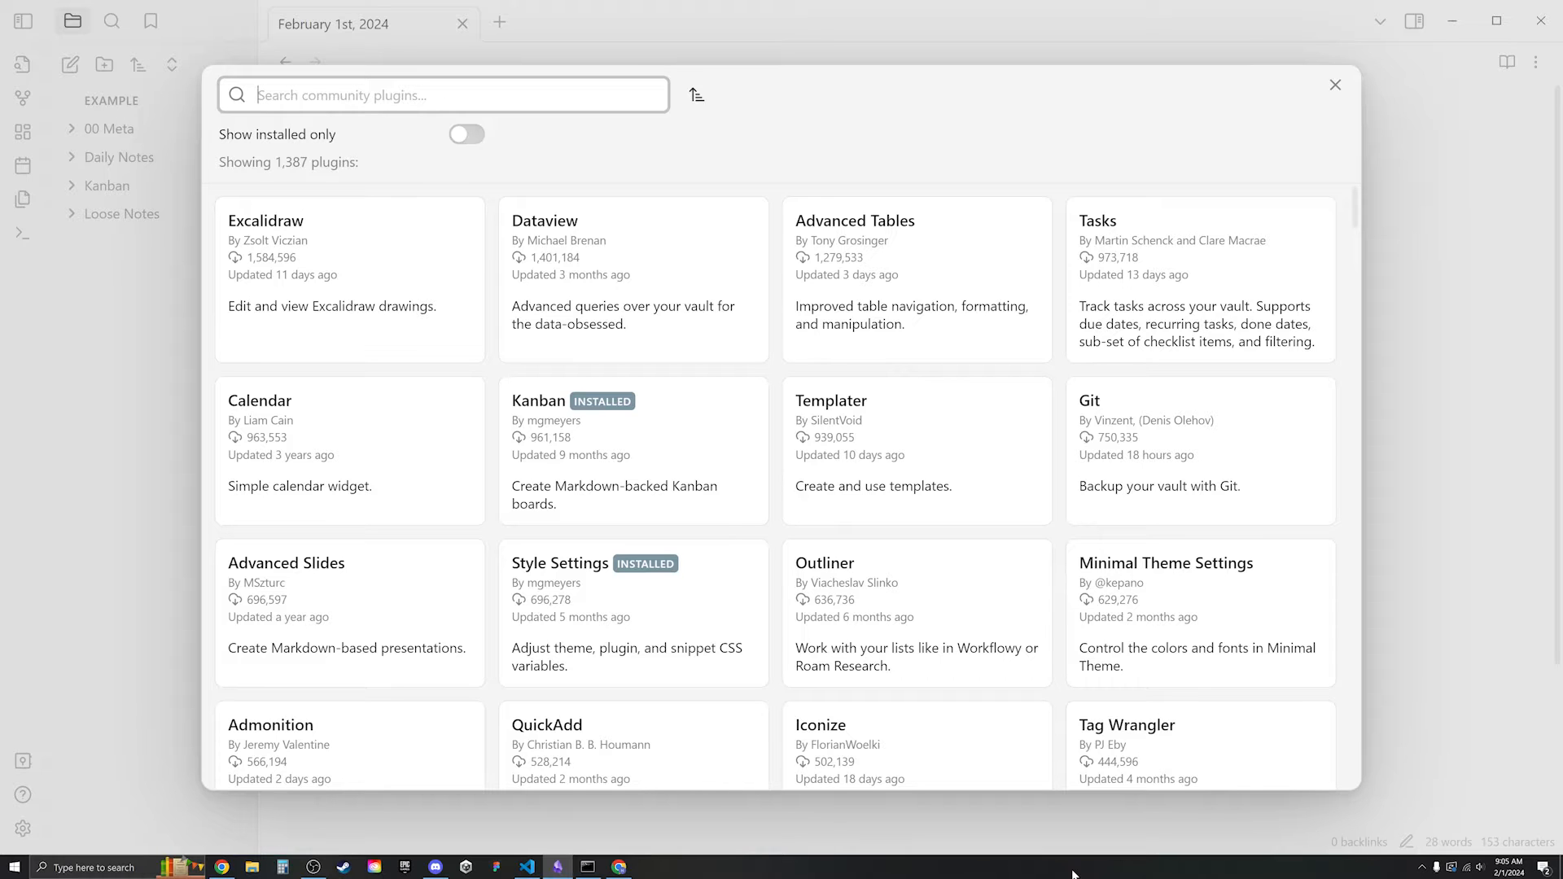
- Search for 'Copilot', then install and enable the Copilot 2.4.15 plugin
text(Copilot)
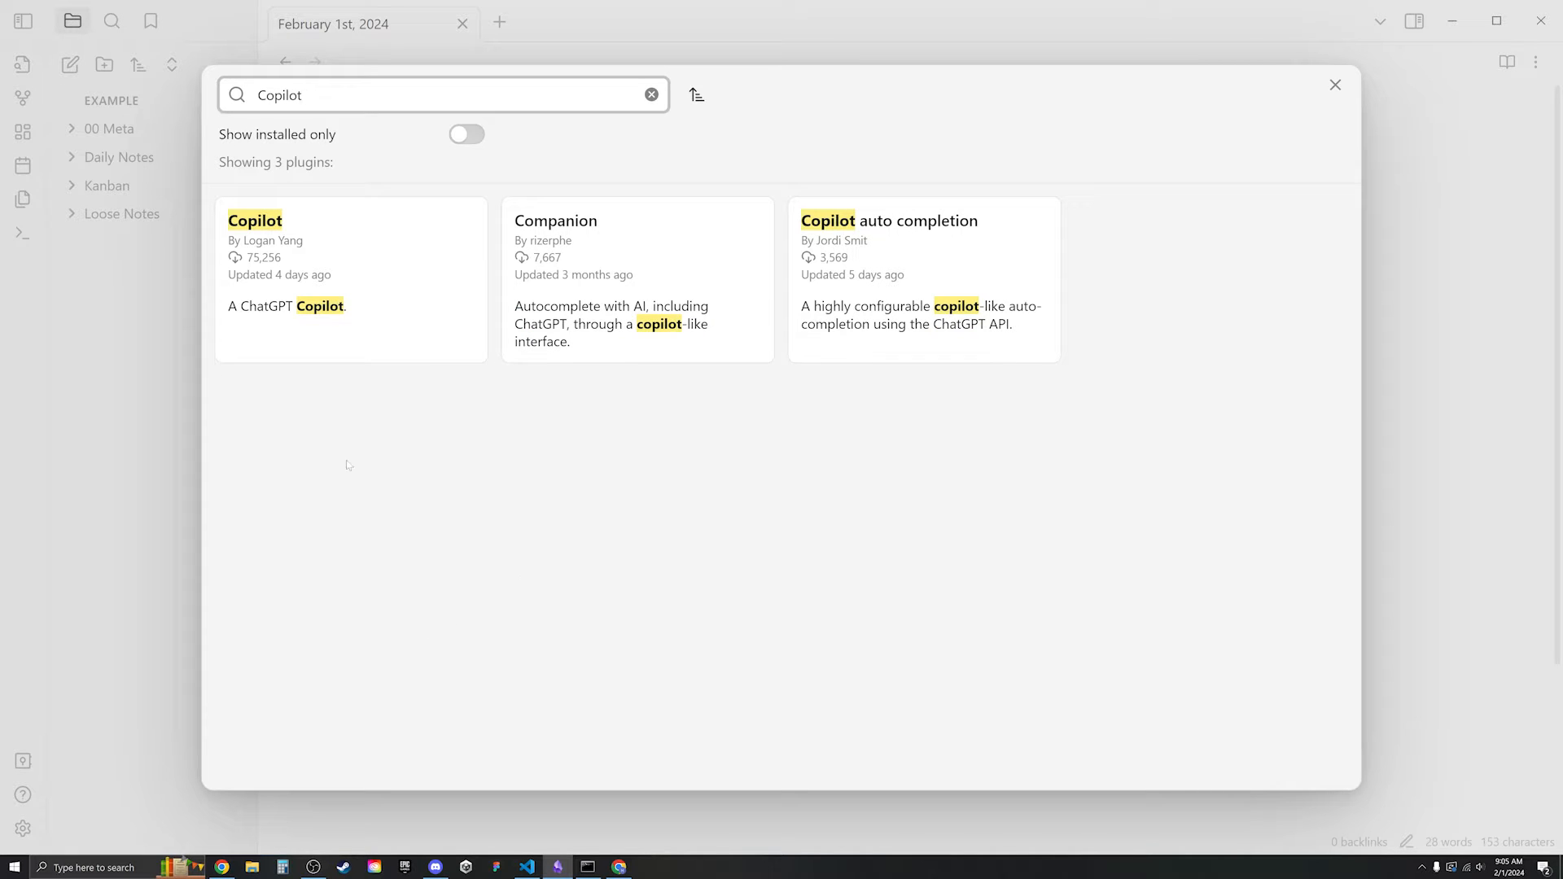
click(358, 314)
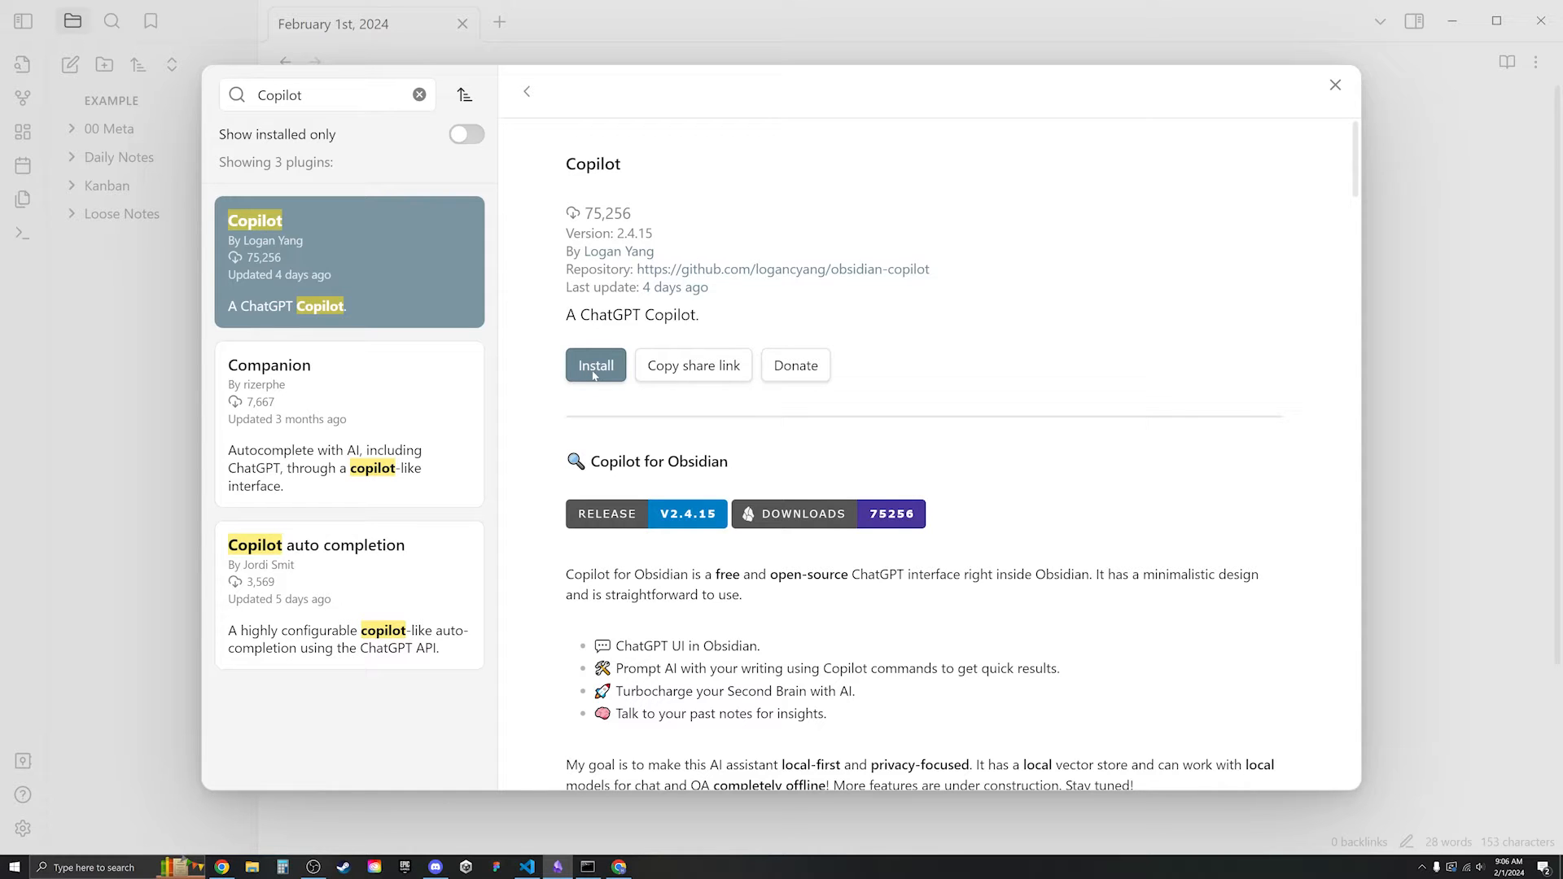
click(595, 371)
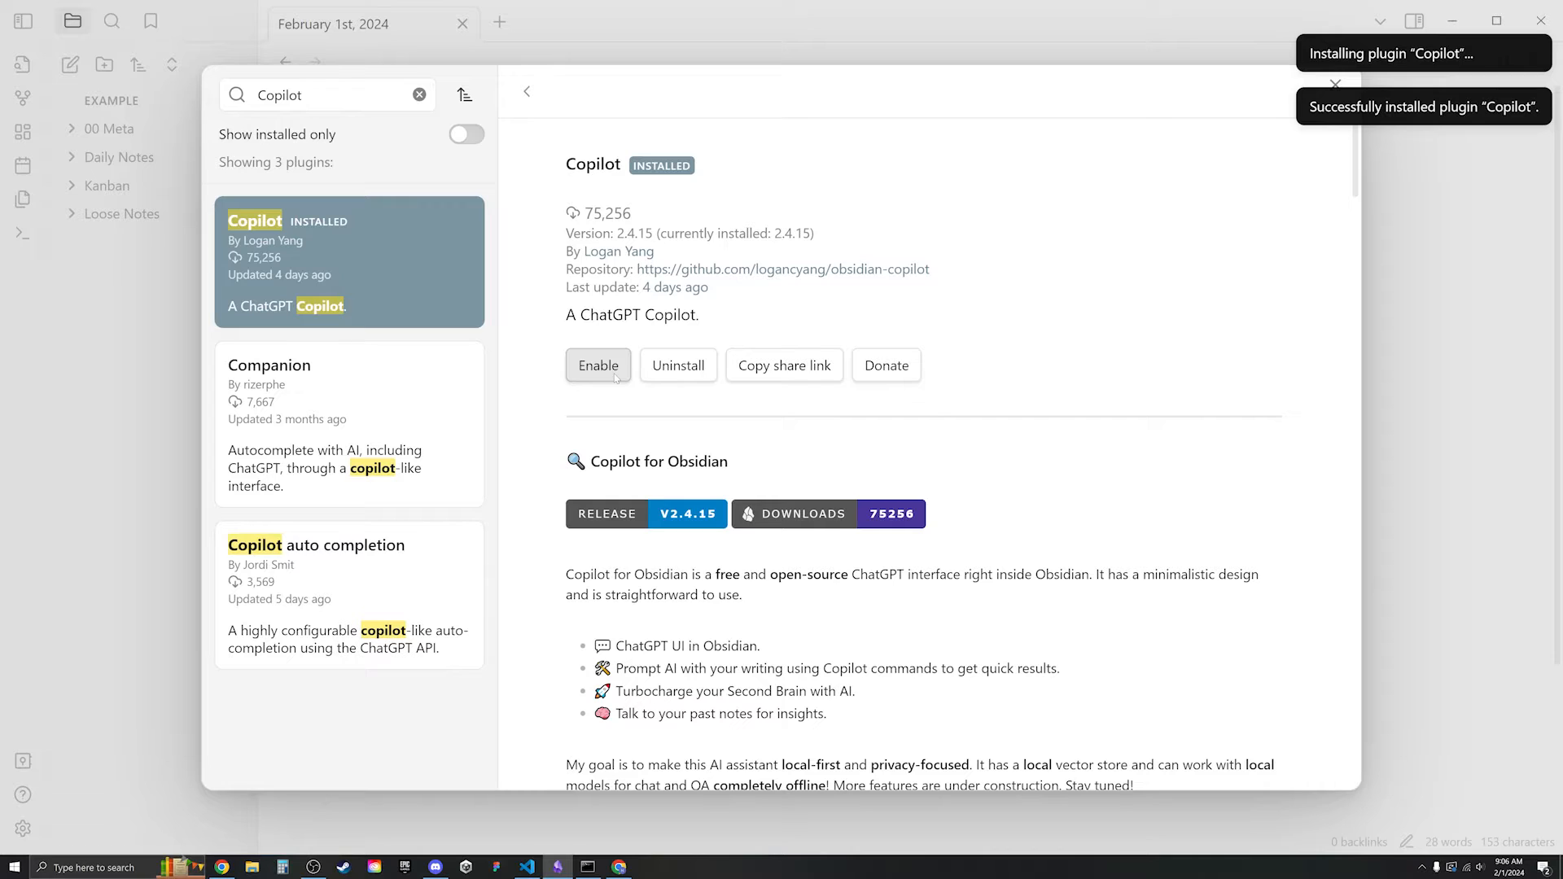
click(616, 377)
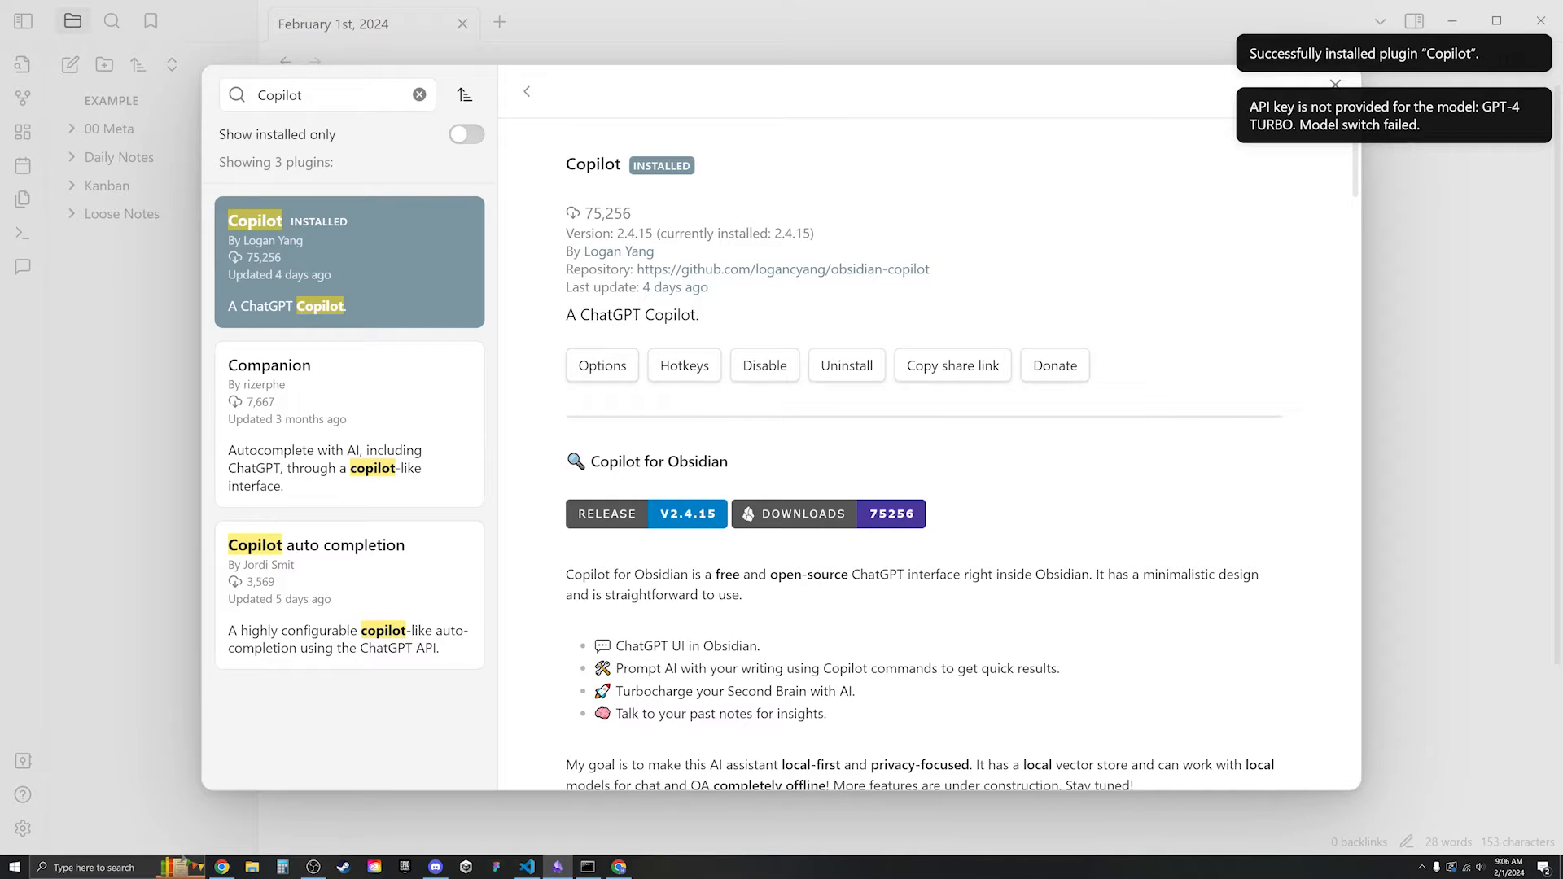
double_click(280, 95)
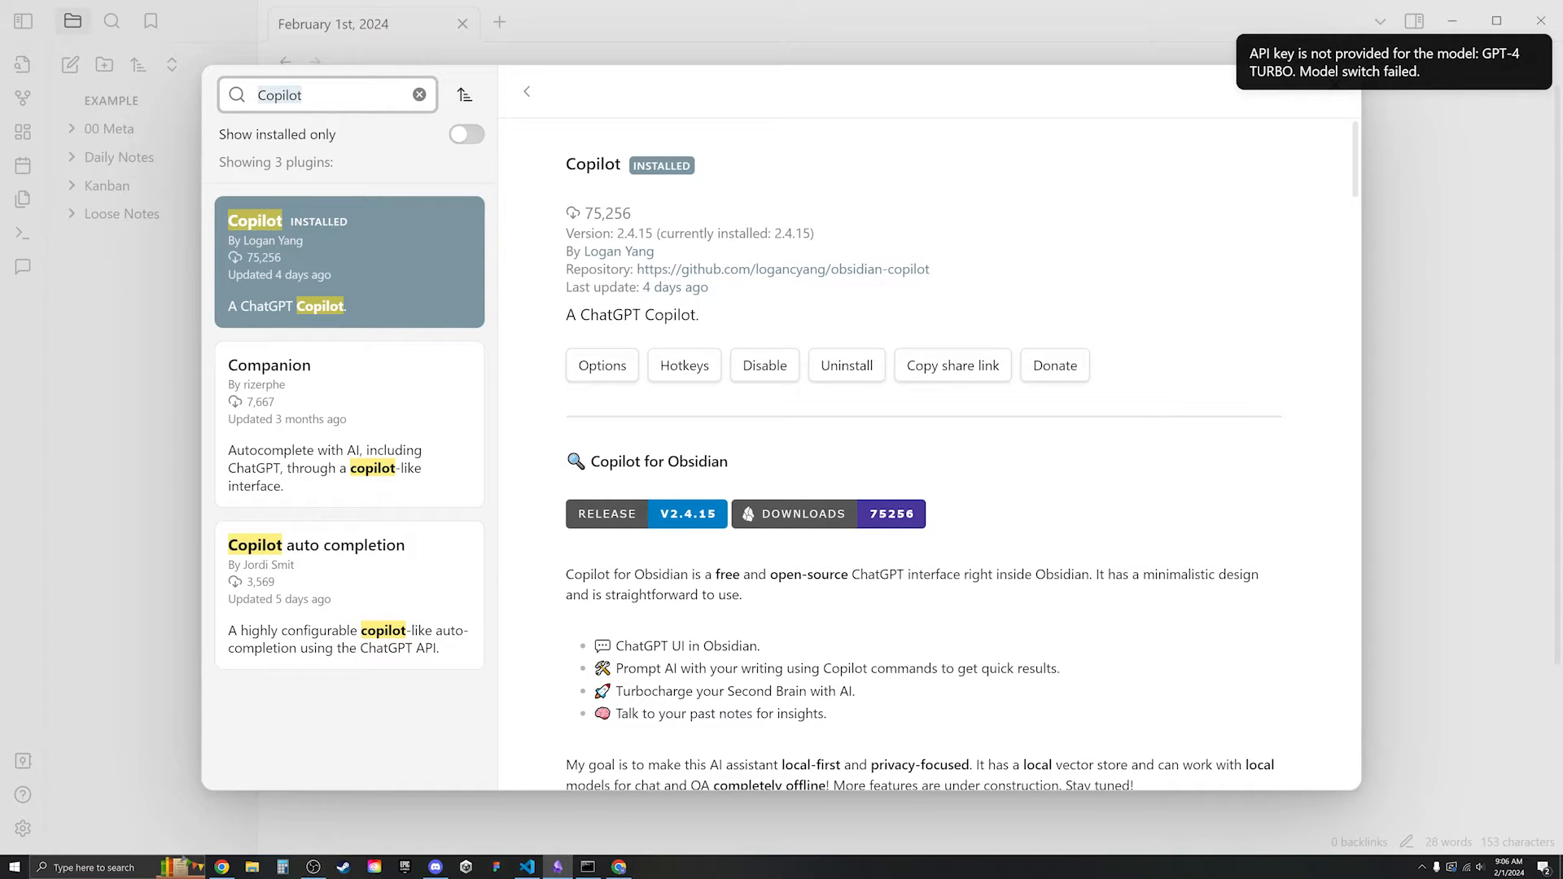
- Find Text Generator, install and enable version 0.6.13, and open its options
text(Text Gener)
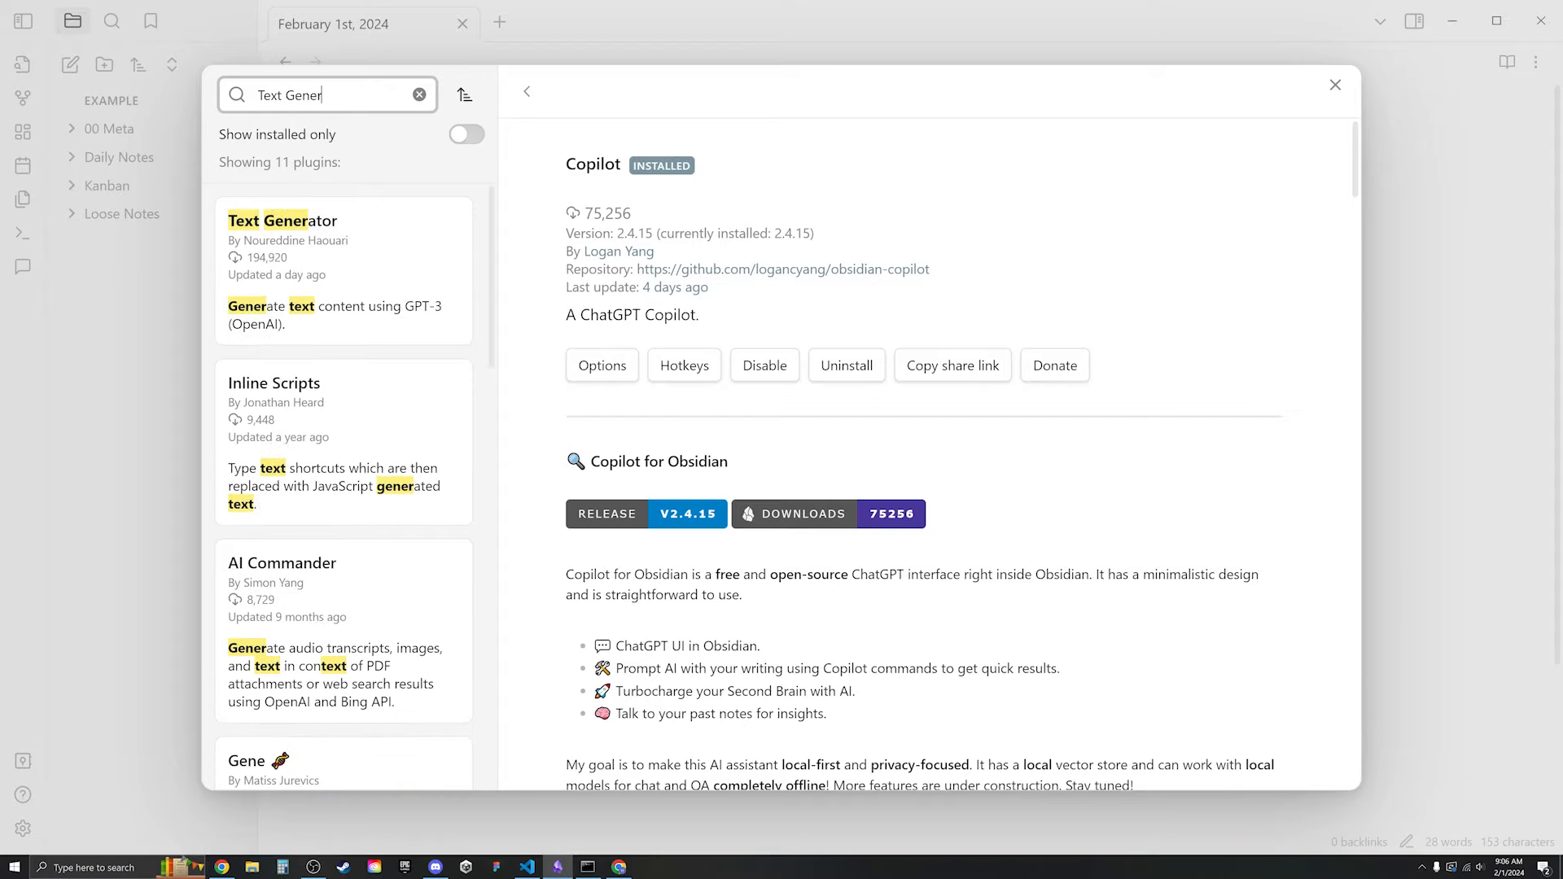
click(314, 293)
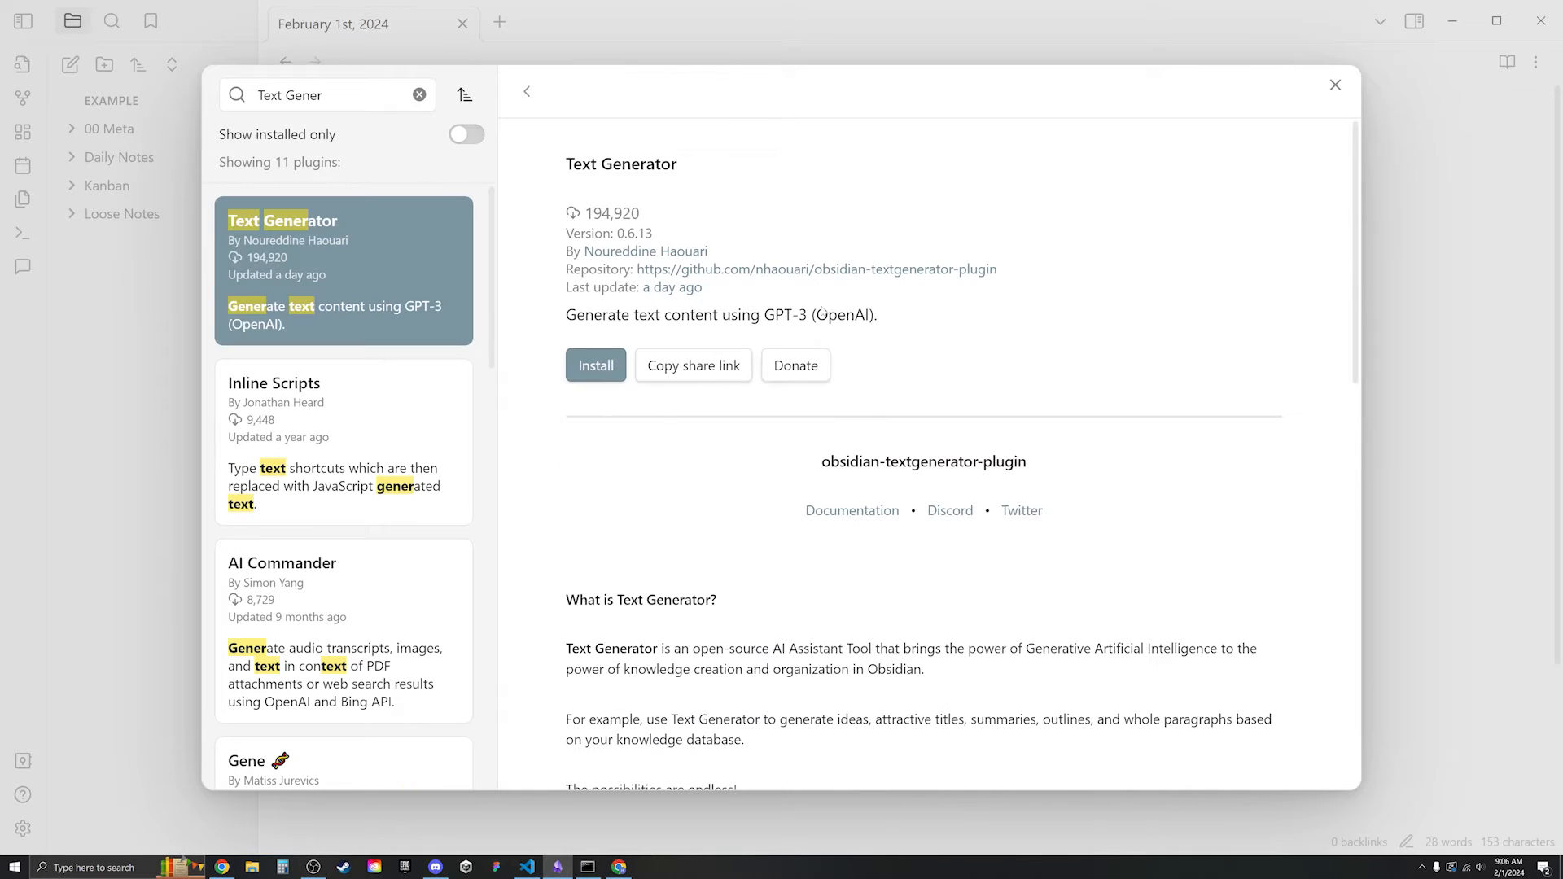
scroll(837, 336, down, 4)
scroll(814, 350, up, 4)
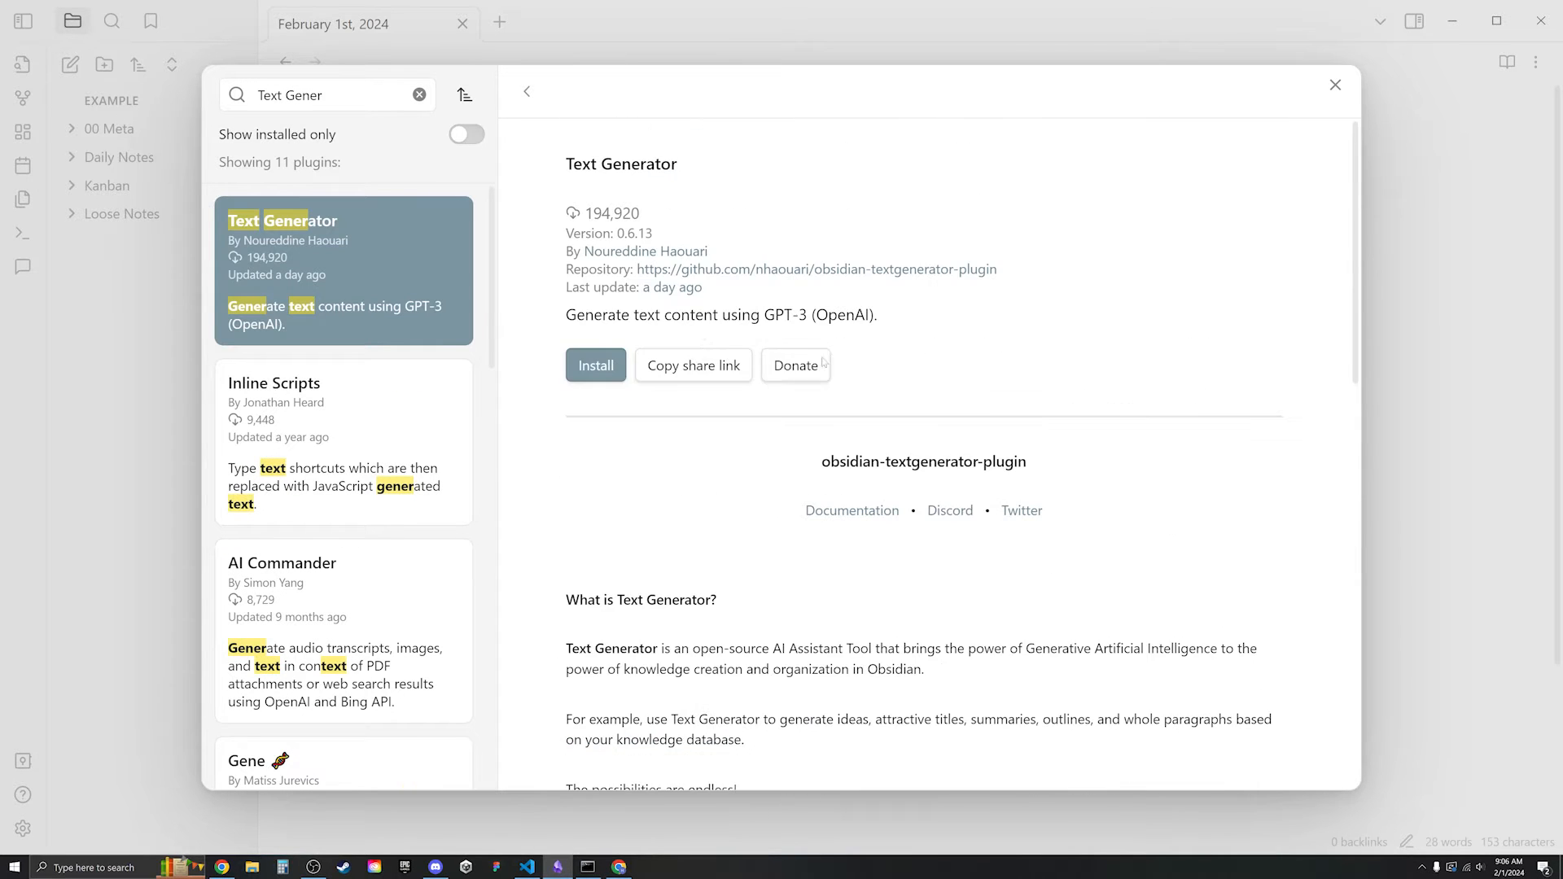
click(598, 368)
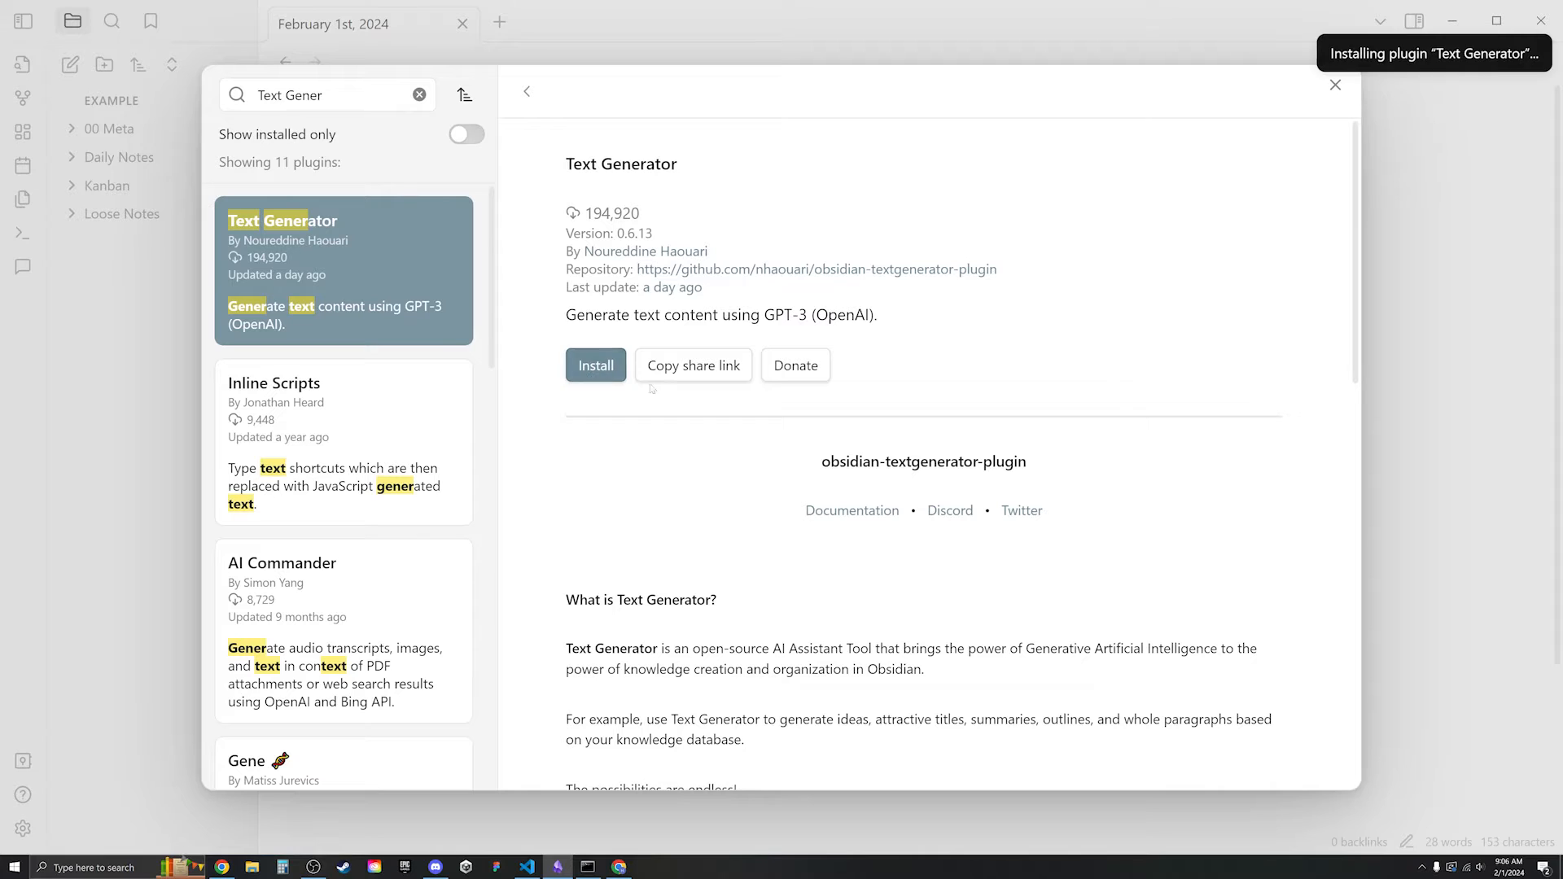
click(605, 377)
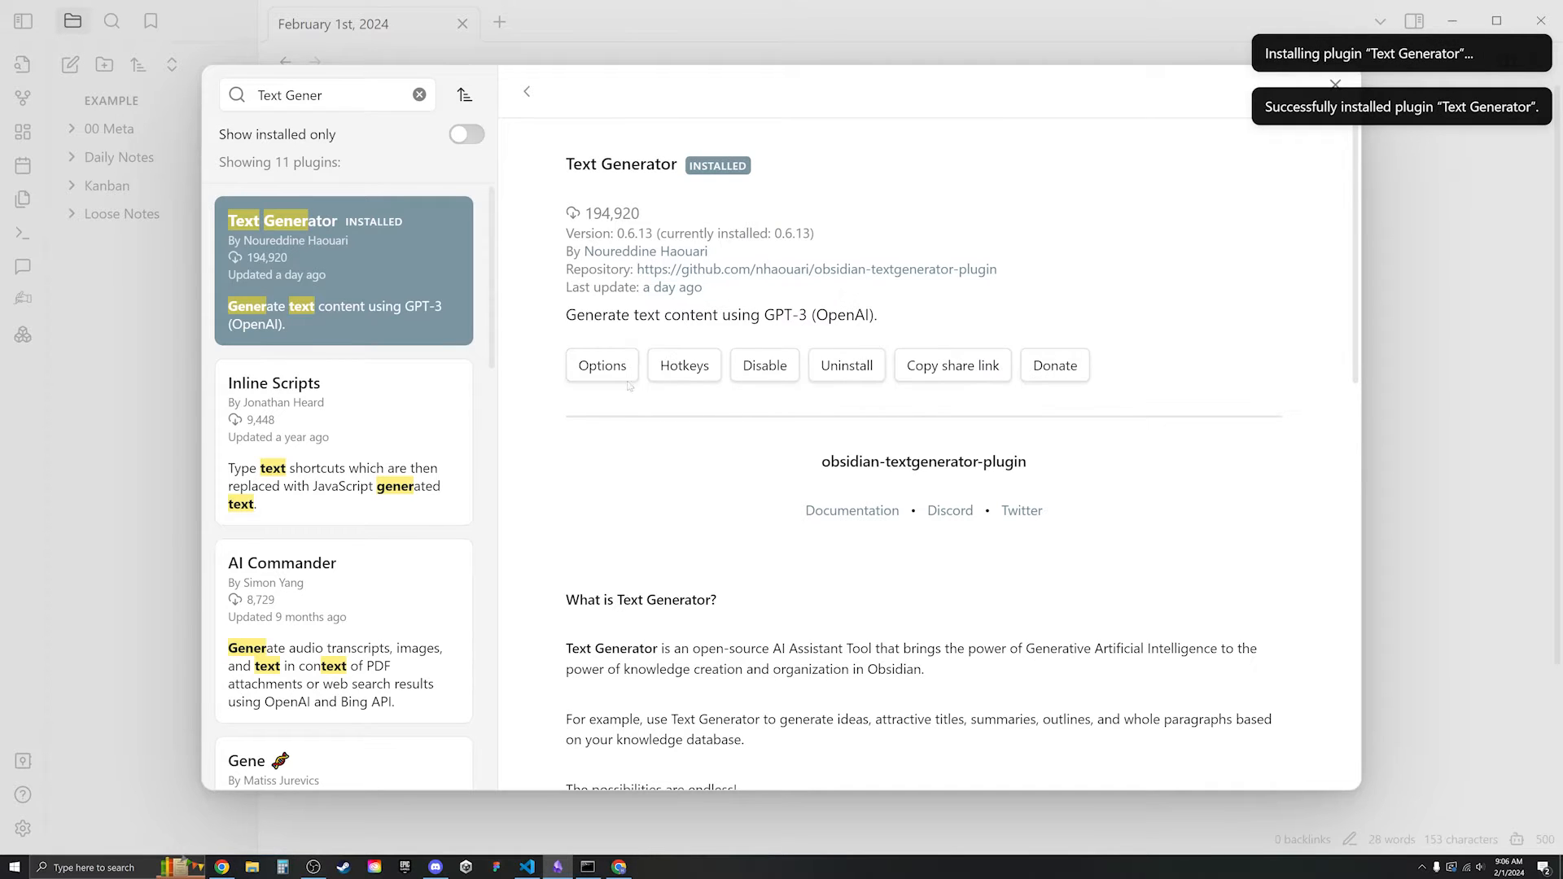
click(605, 378)
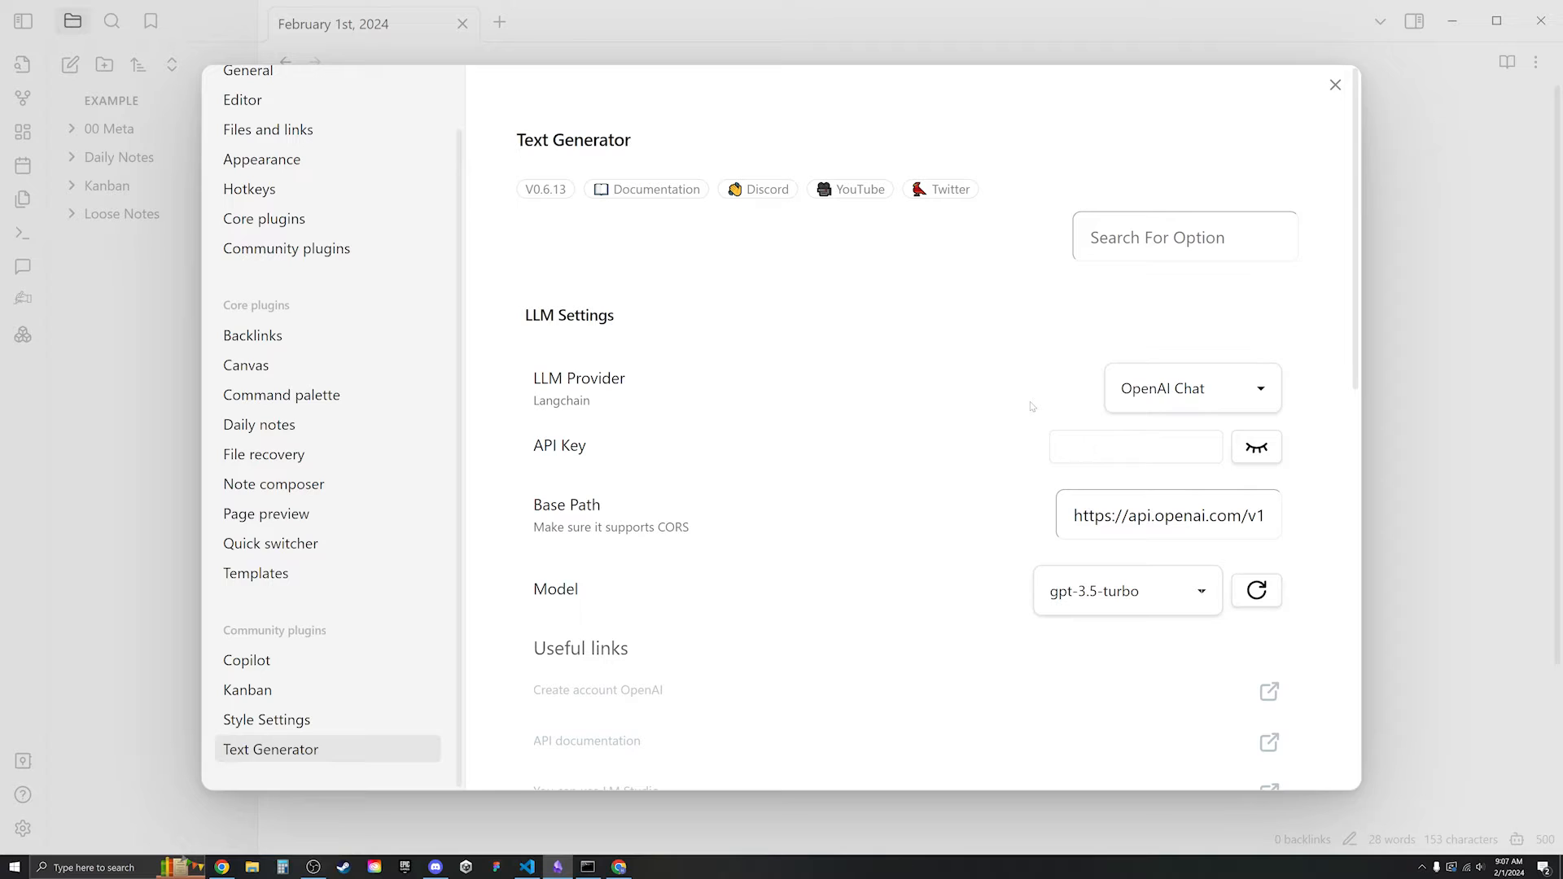
- Set Text Generator's LLM provider to Google GenerativeAI with models/gemini-pro, then view Gemini pricing
click(1191, 402)
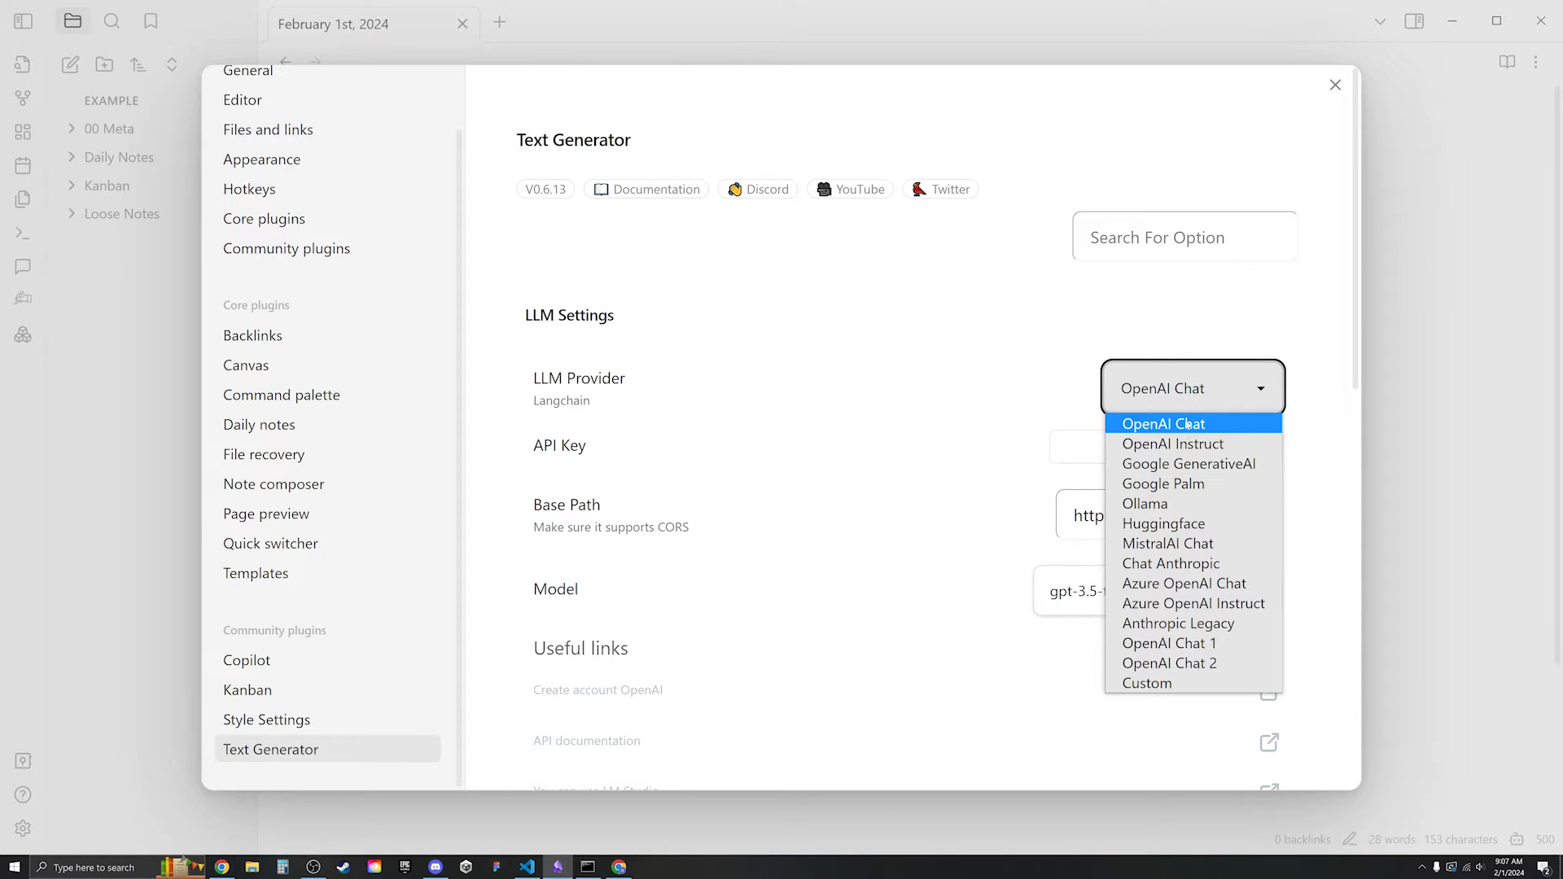
click(1146, 470)
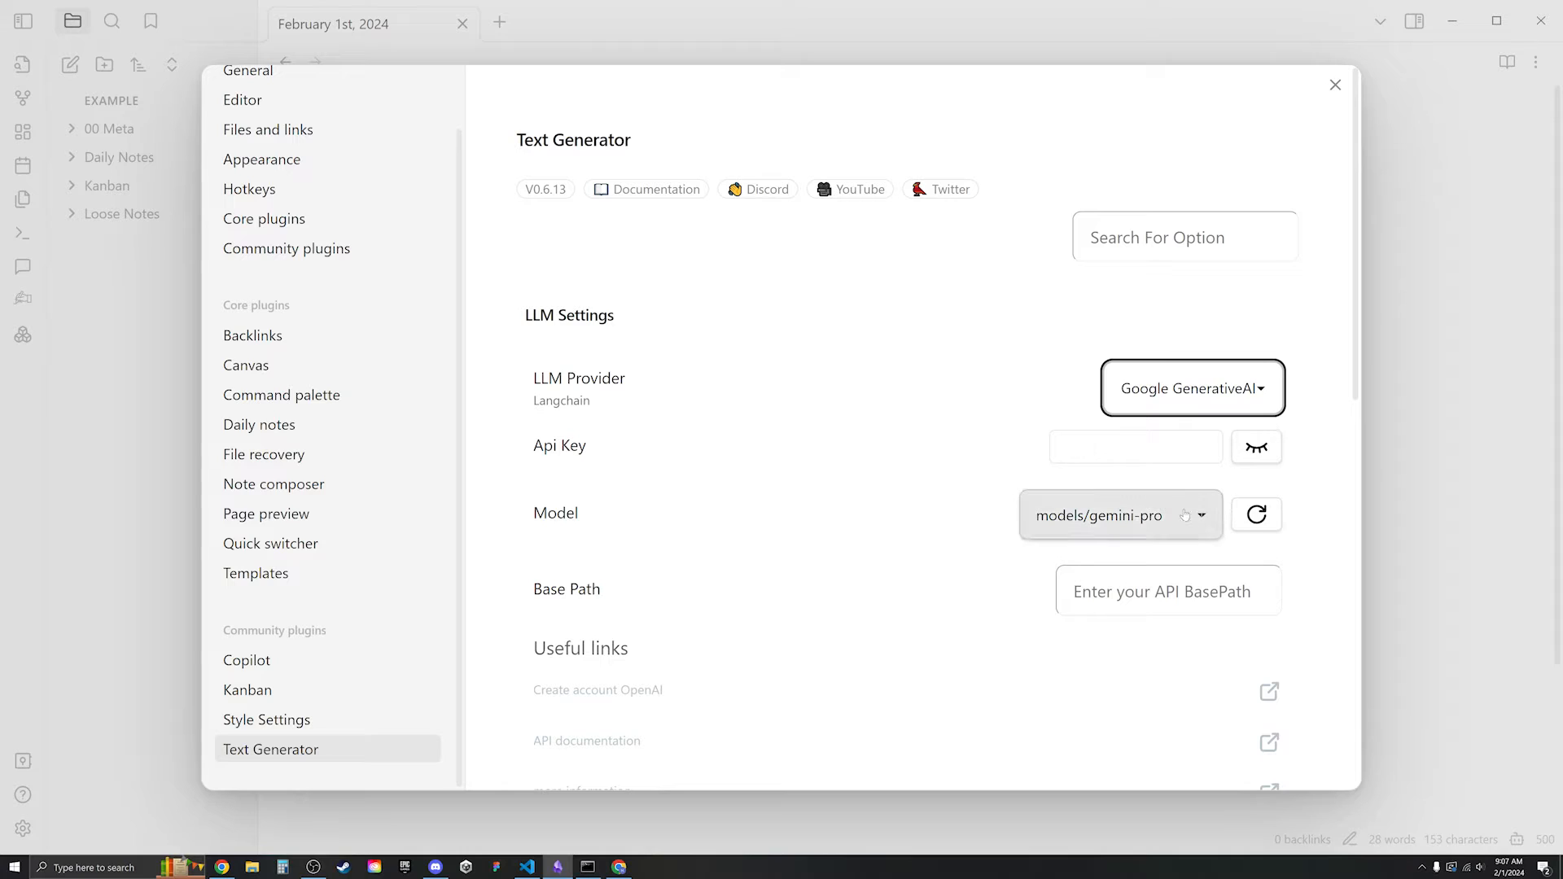
click(1137, 517)
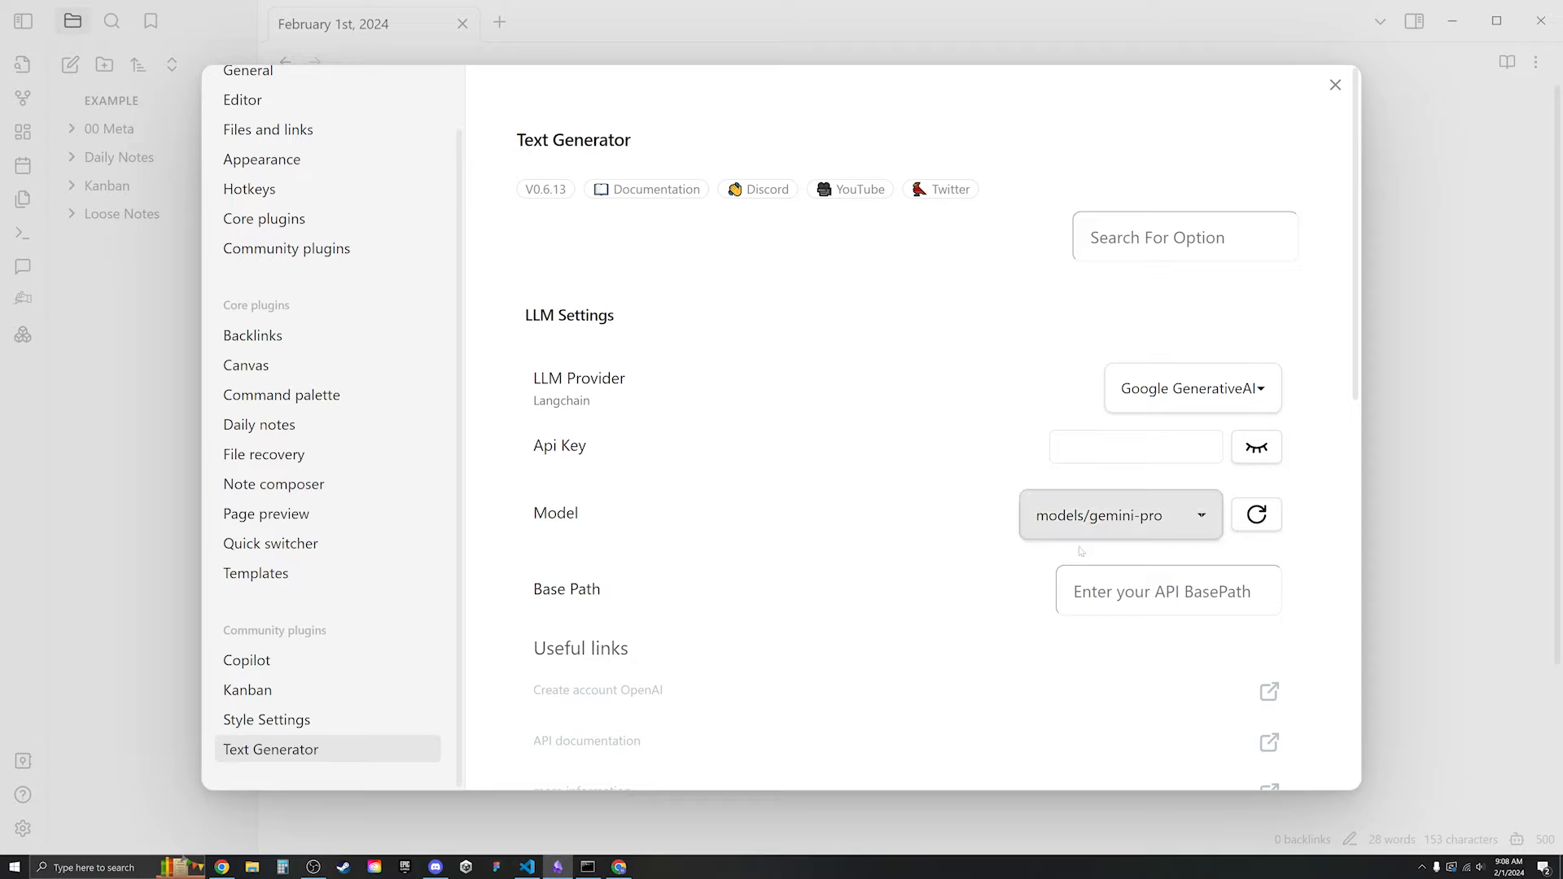
click(619, 866)
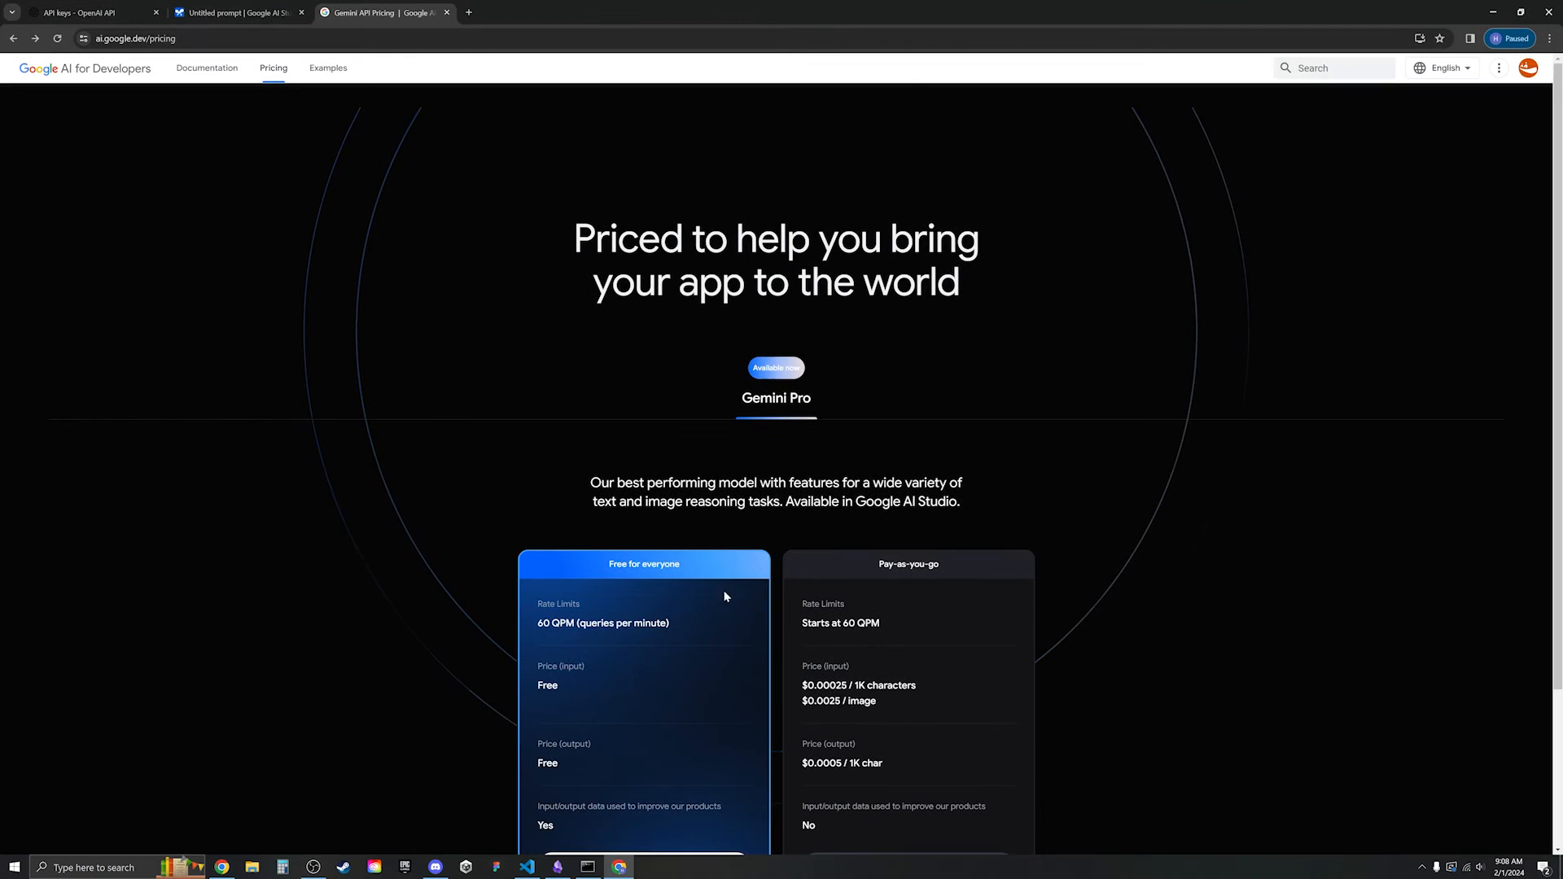
- Review Gemini Pro's free tier (60 queries per minute), then go to Google AI Studio
scroll(872, 491, down, 3)
scroll(936, 420, up, 3)
scroll(625, 291, down, 3)
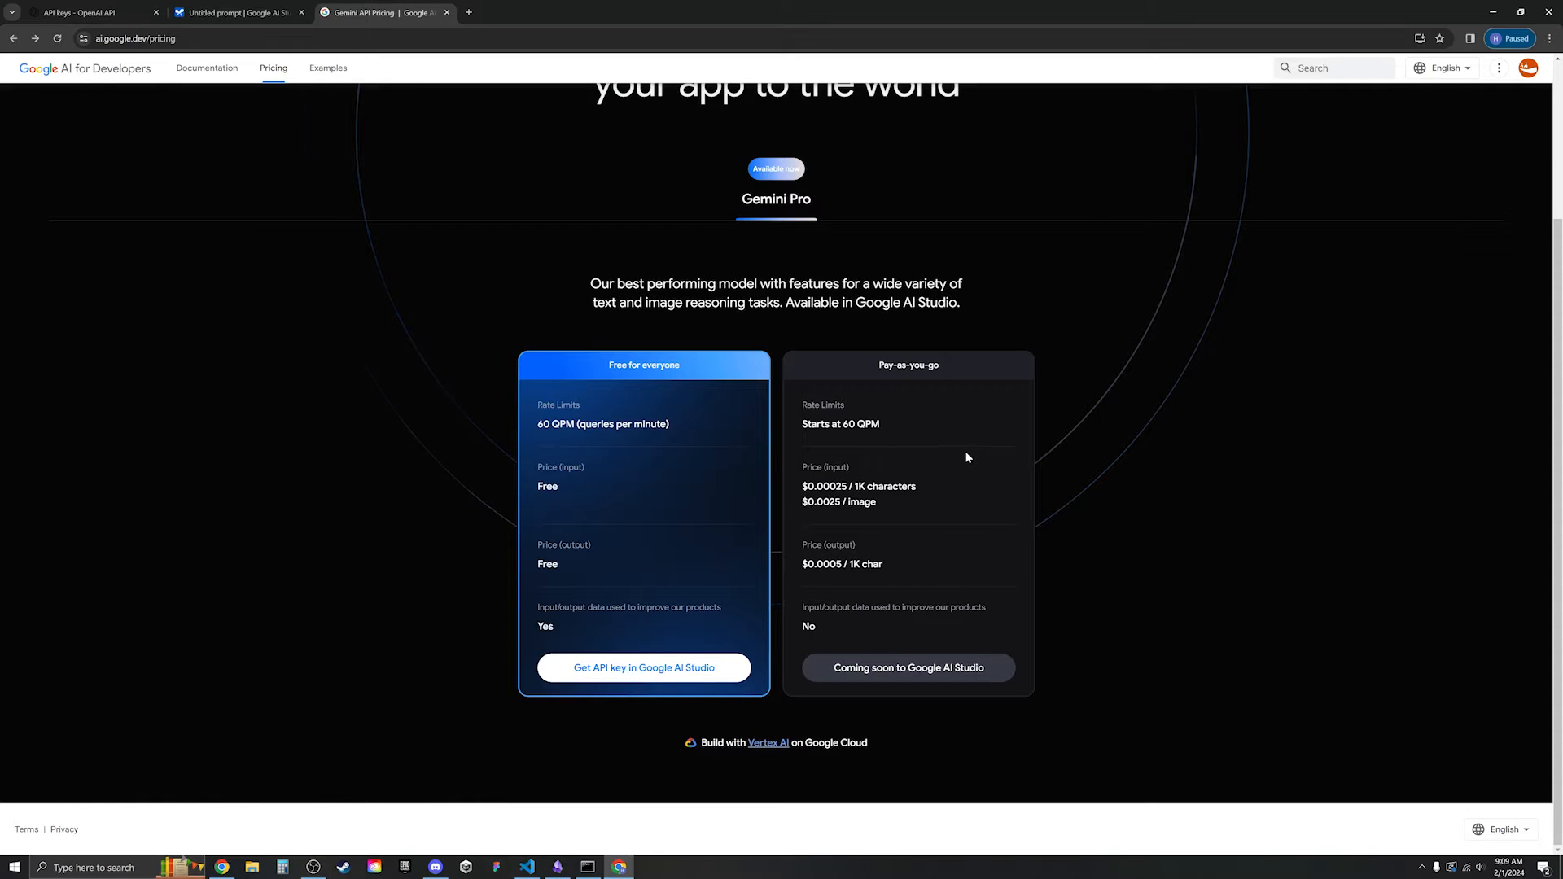
drag(541, 431, 627, 436)
click(679, 460)
drag(561, 490, 533, 486)
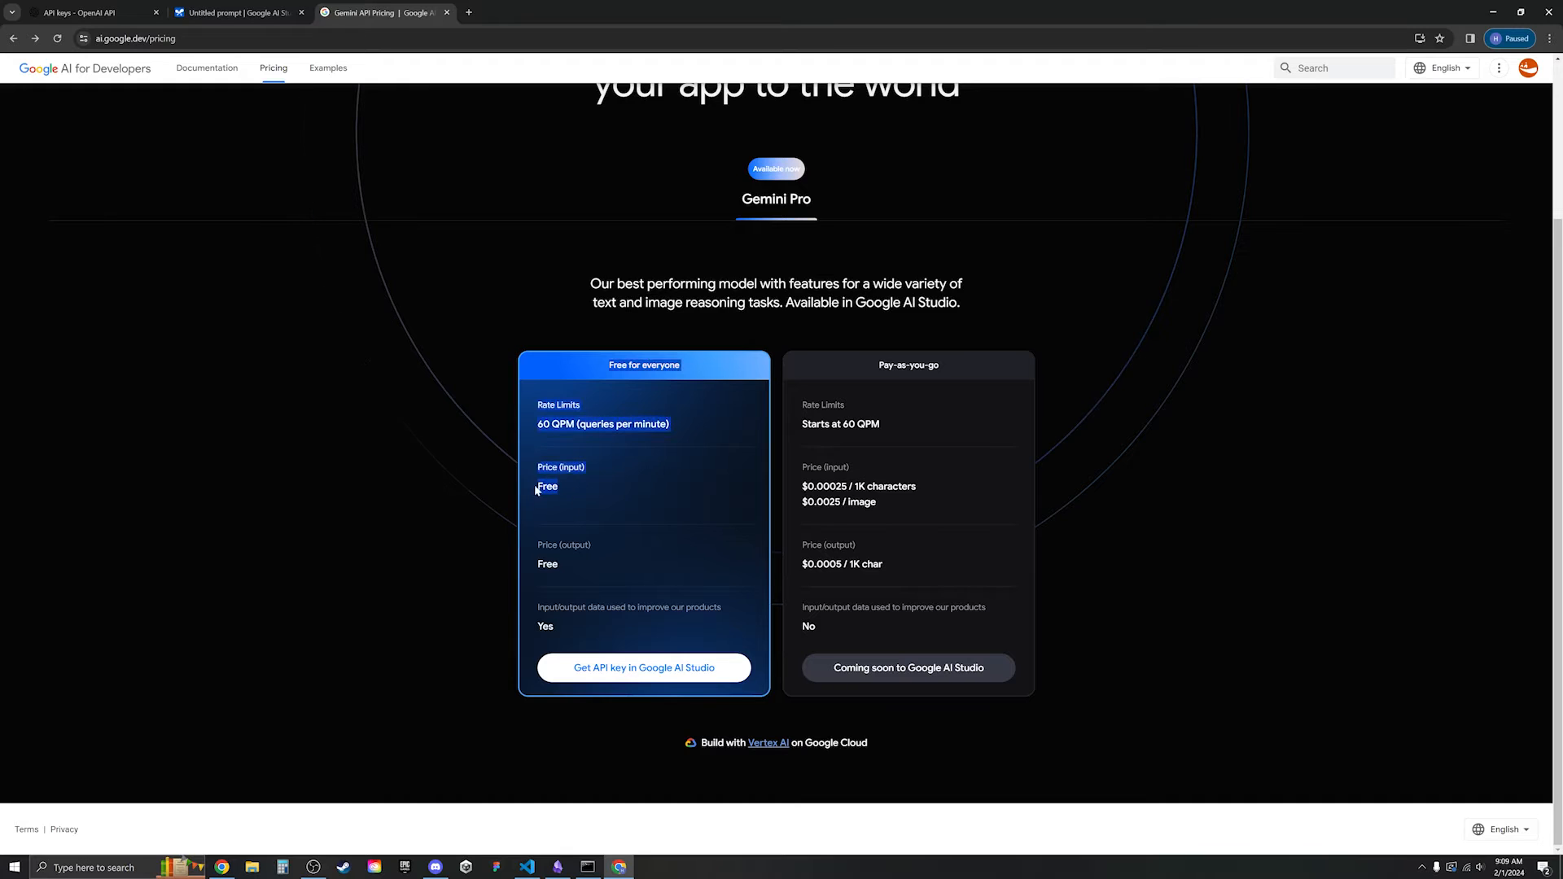
click(605, 490)
drag(569, 574, 534, 569)
click(615, 572)
drag(579, 633, 537, 613)
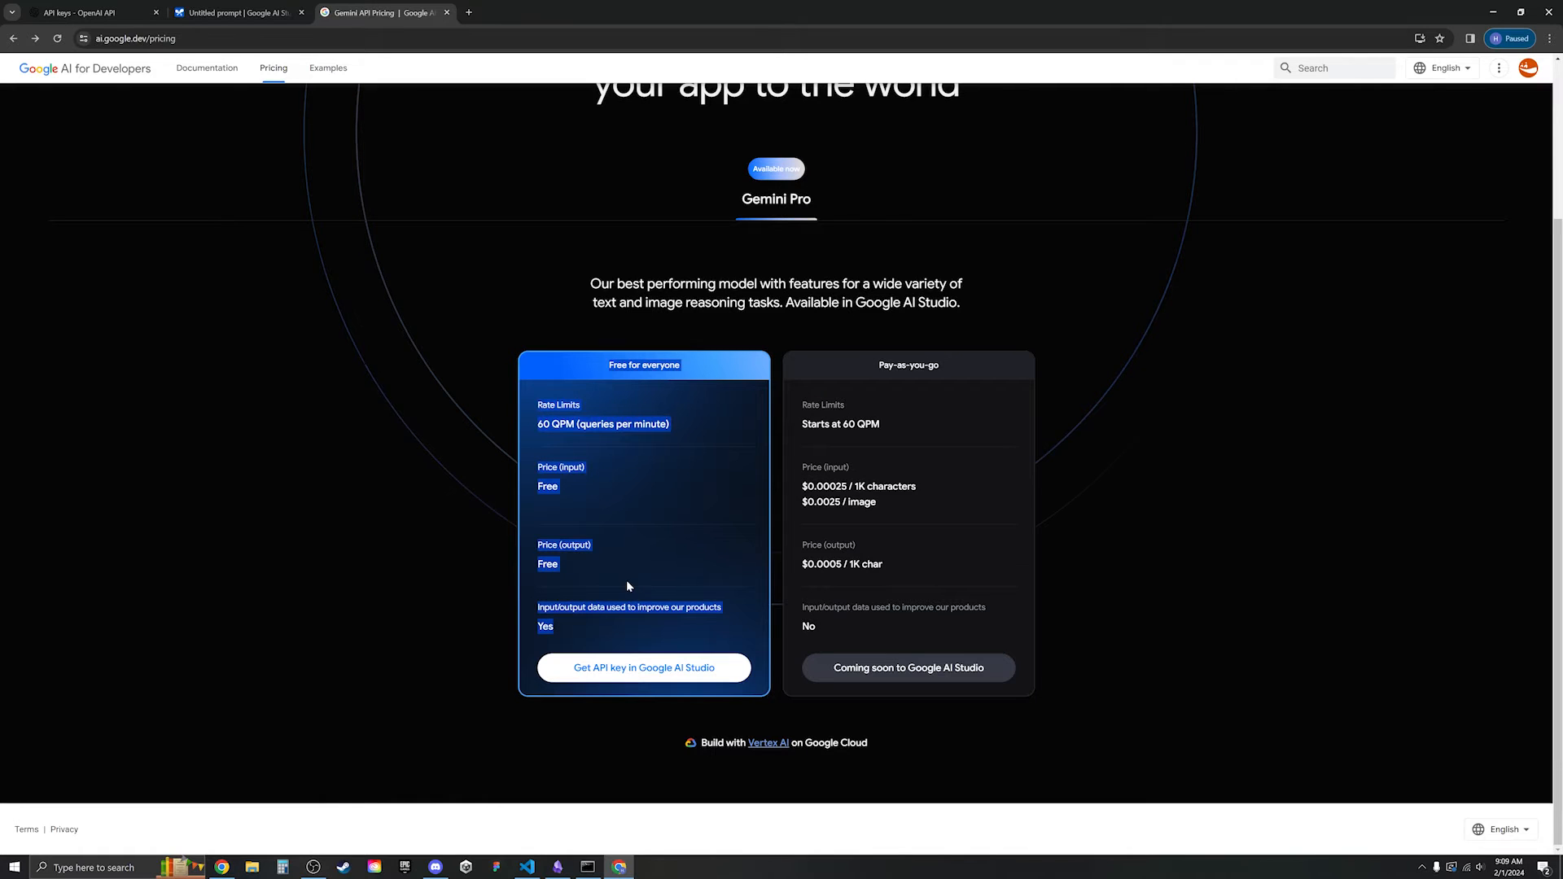
click(656, 556)
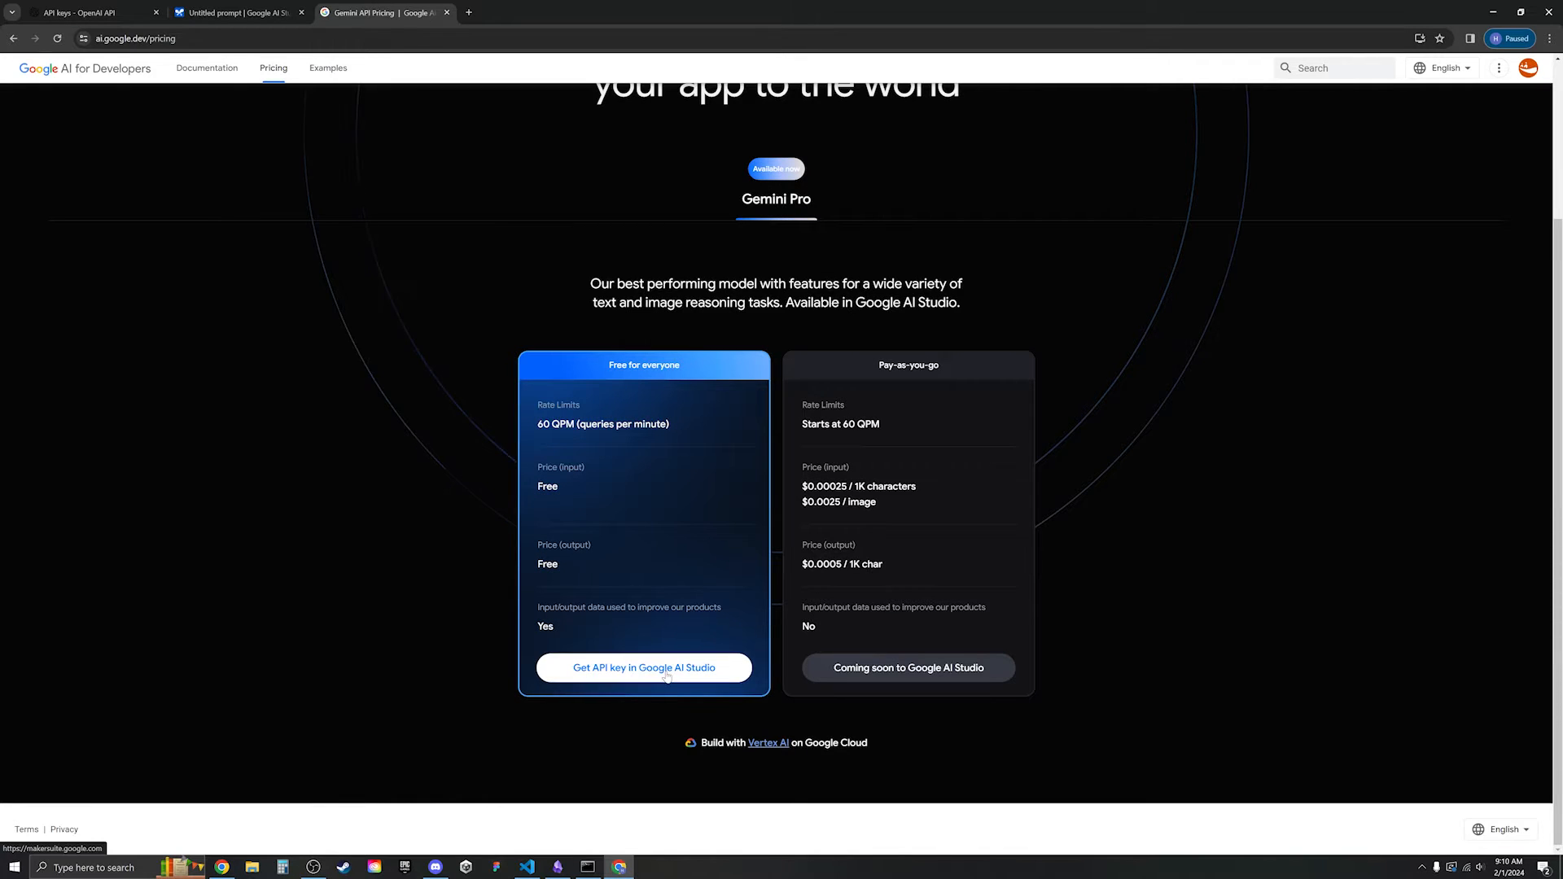
click(666, 669)
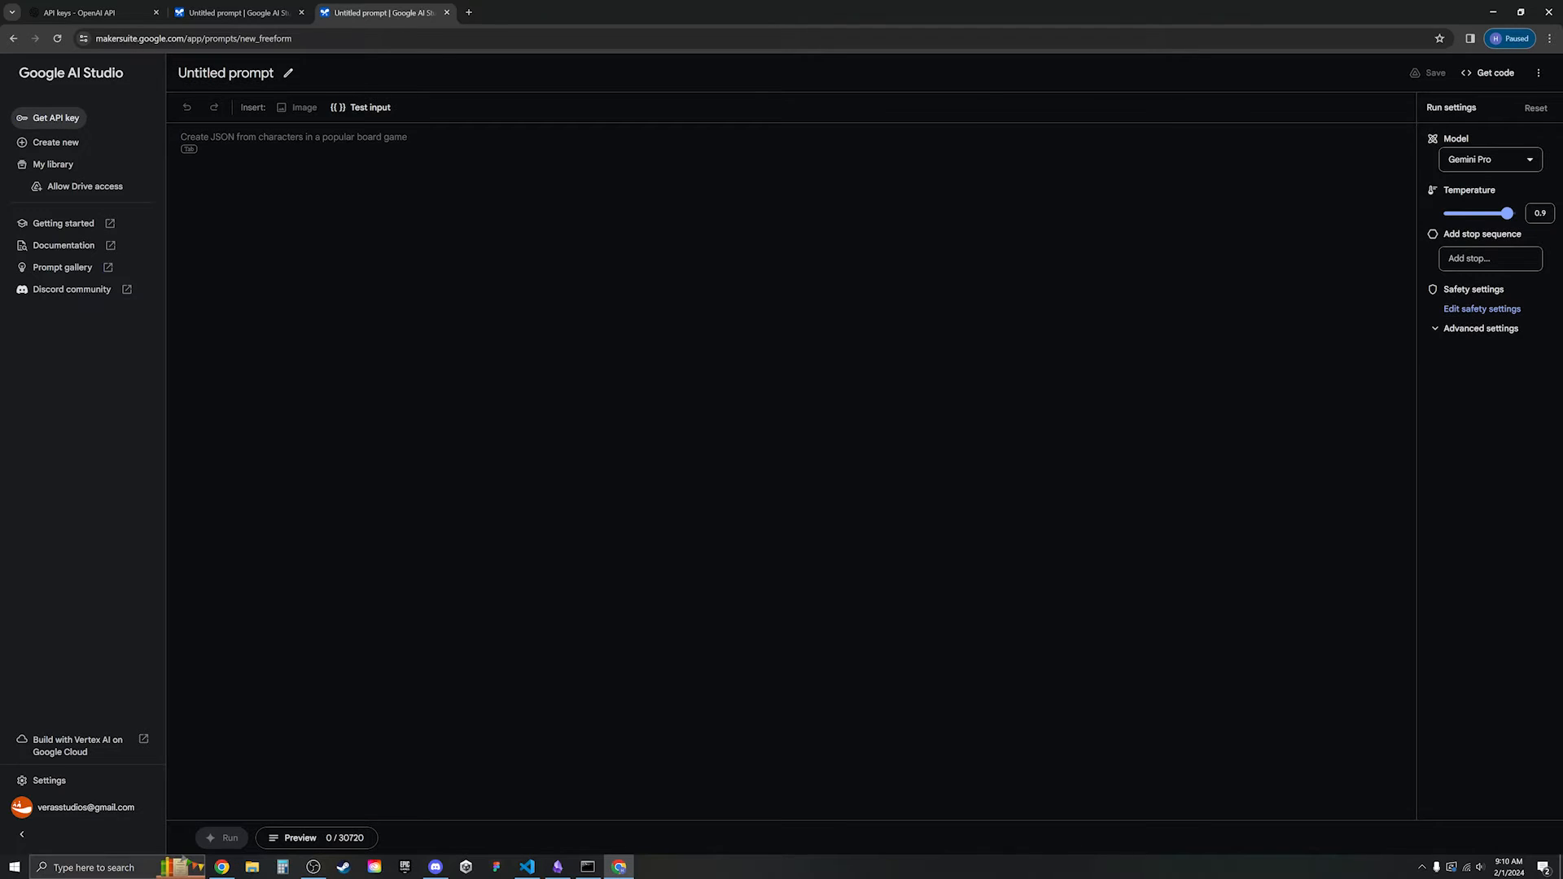
- Create and copy an API key in a new Google AI Studio project, then focus Obsidian's Api Key field
click(52, 118)
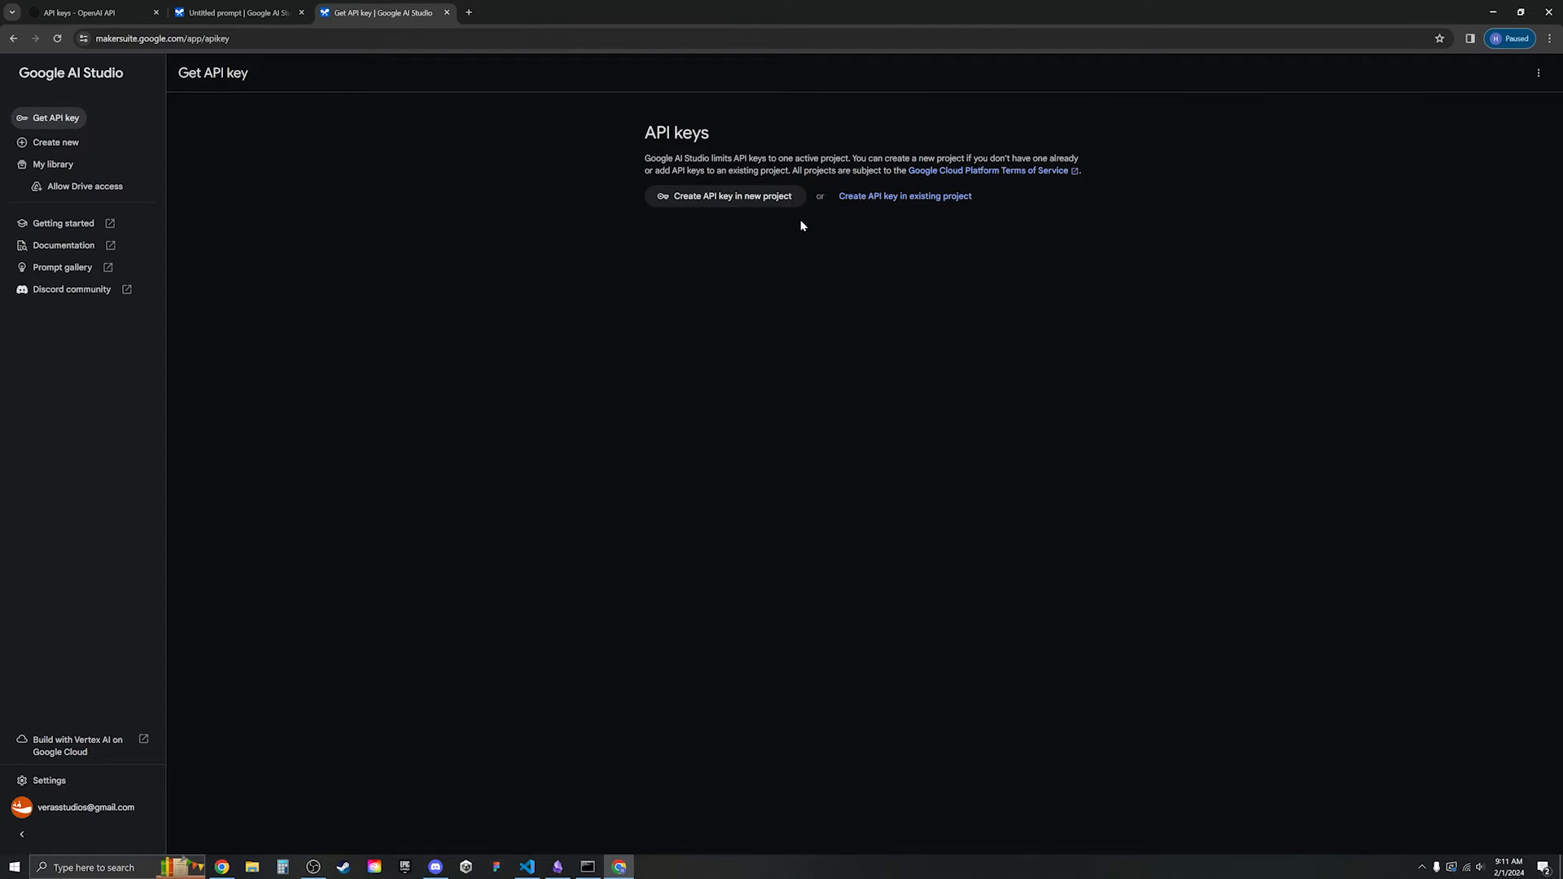
click(757, 203)
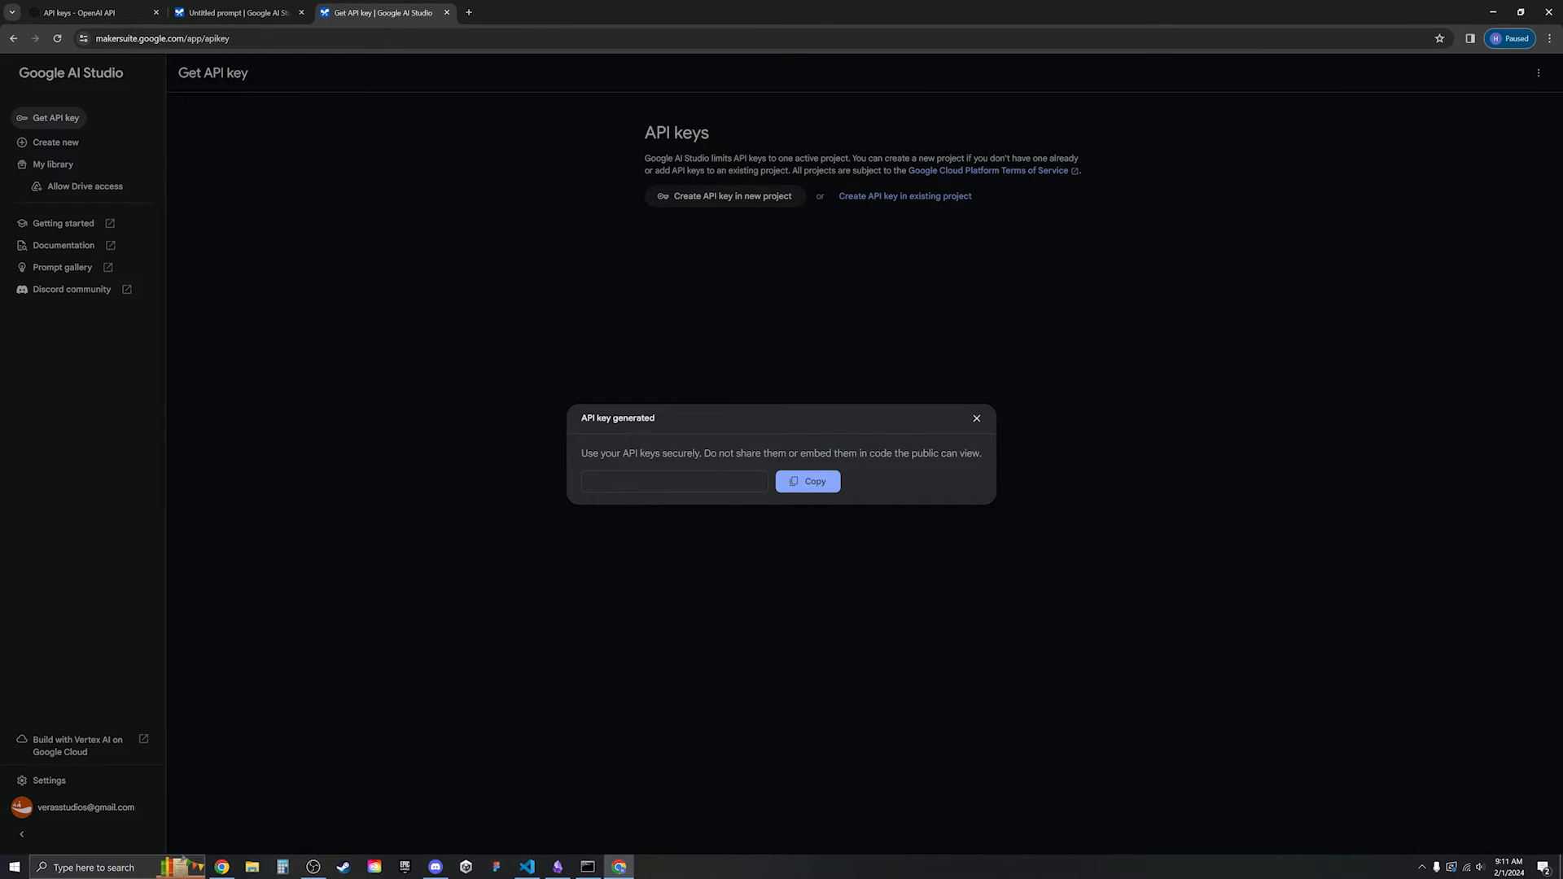
click(814, 481)
click(1492, 14)
click(1135, 446)
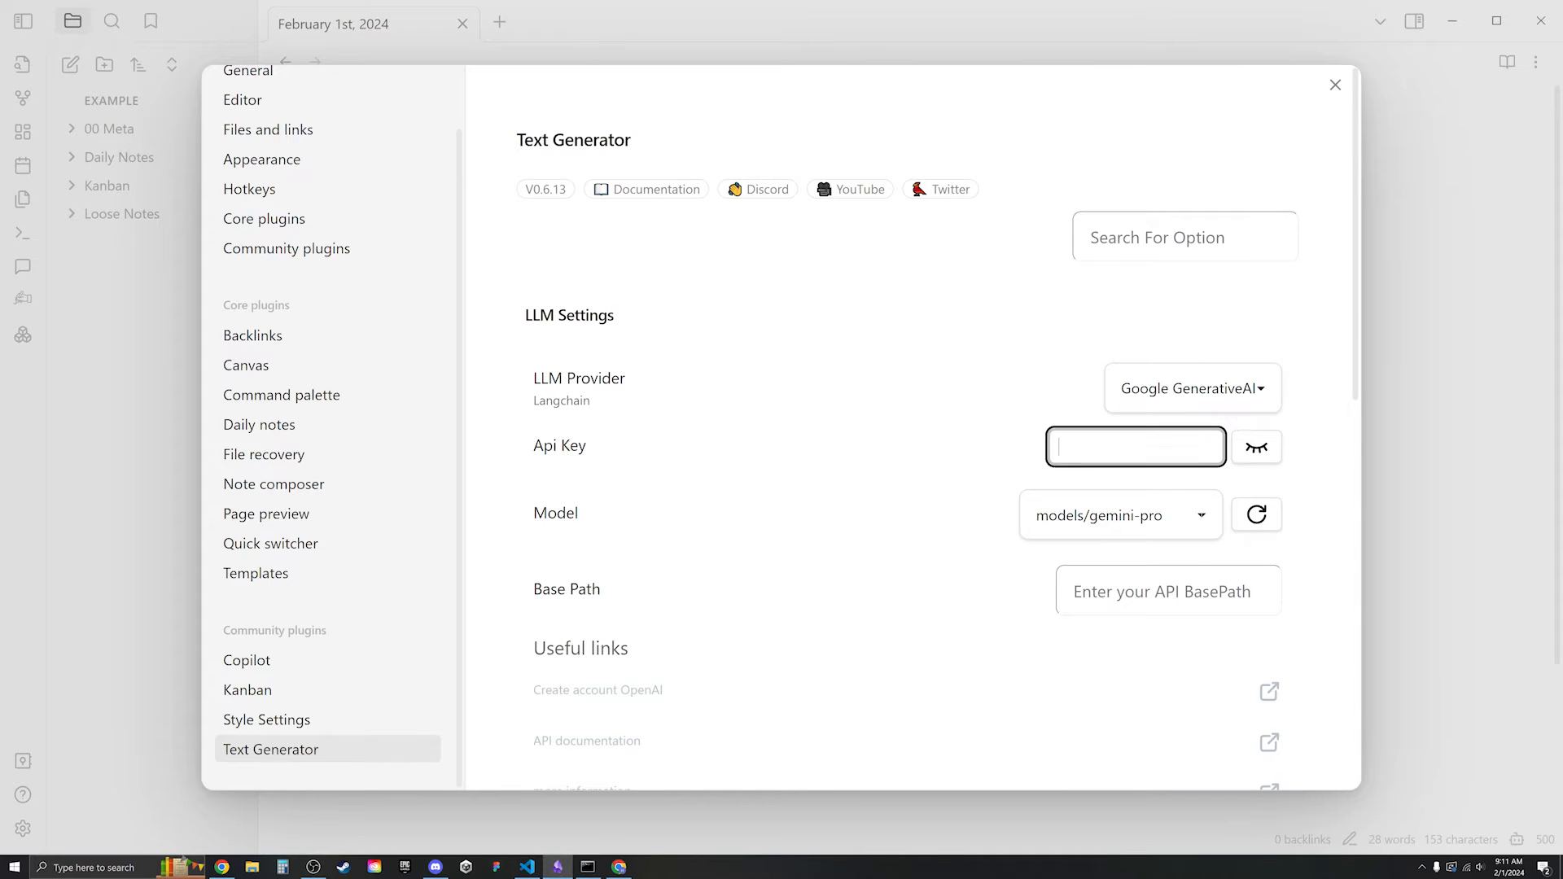
- Paste the key into Text Generator's Api Key field and make GEMINI PRO Copilot's default model
key(ctrl+v)
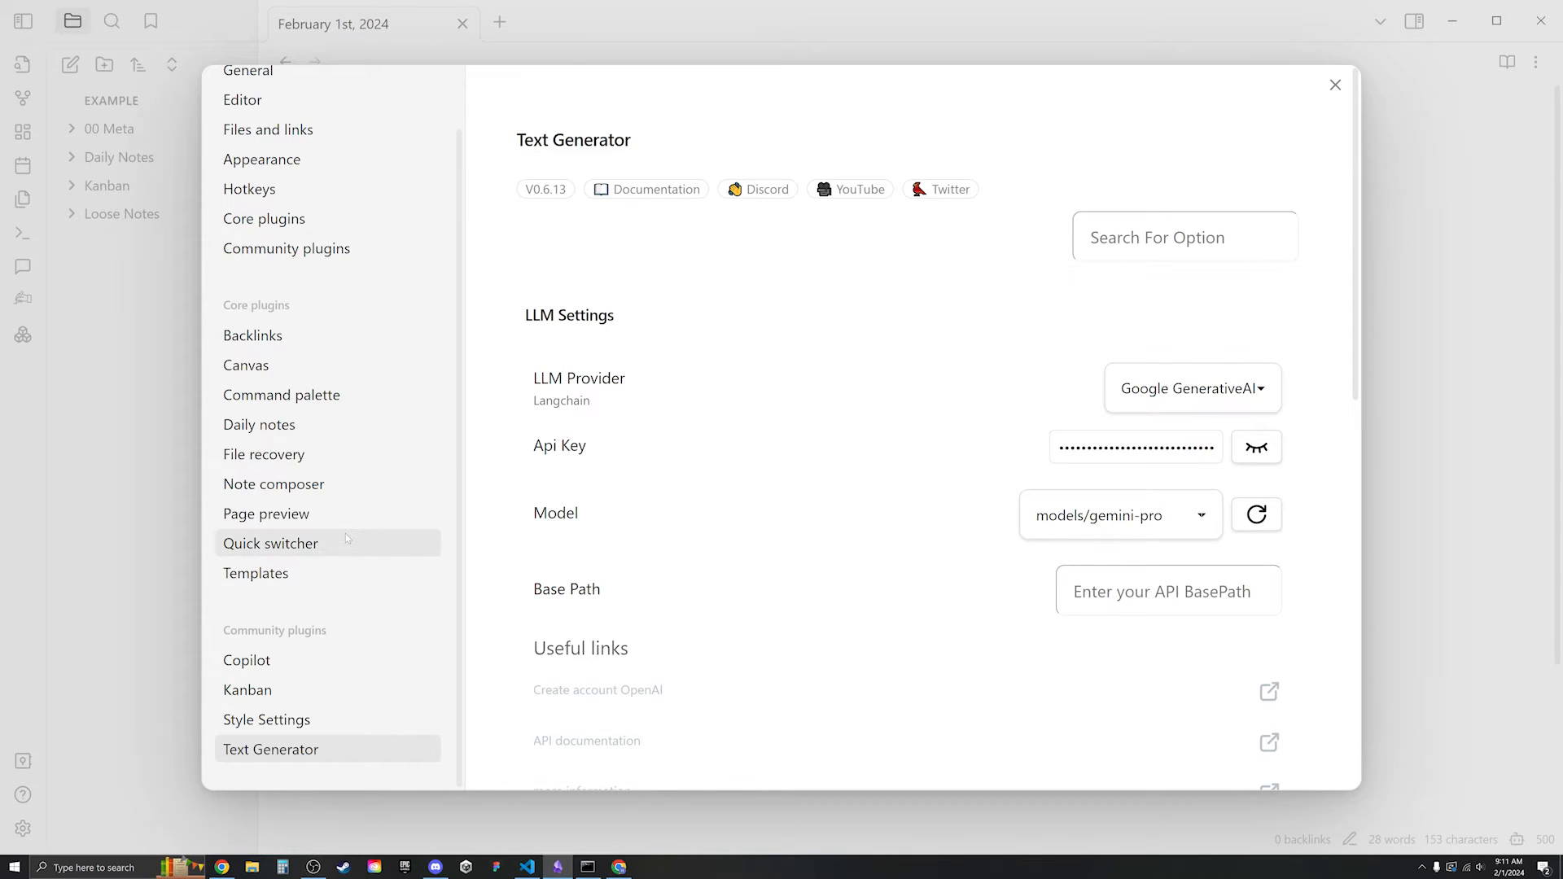
click(274, 671)
scroll(985, 352, down, 3)
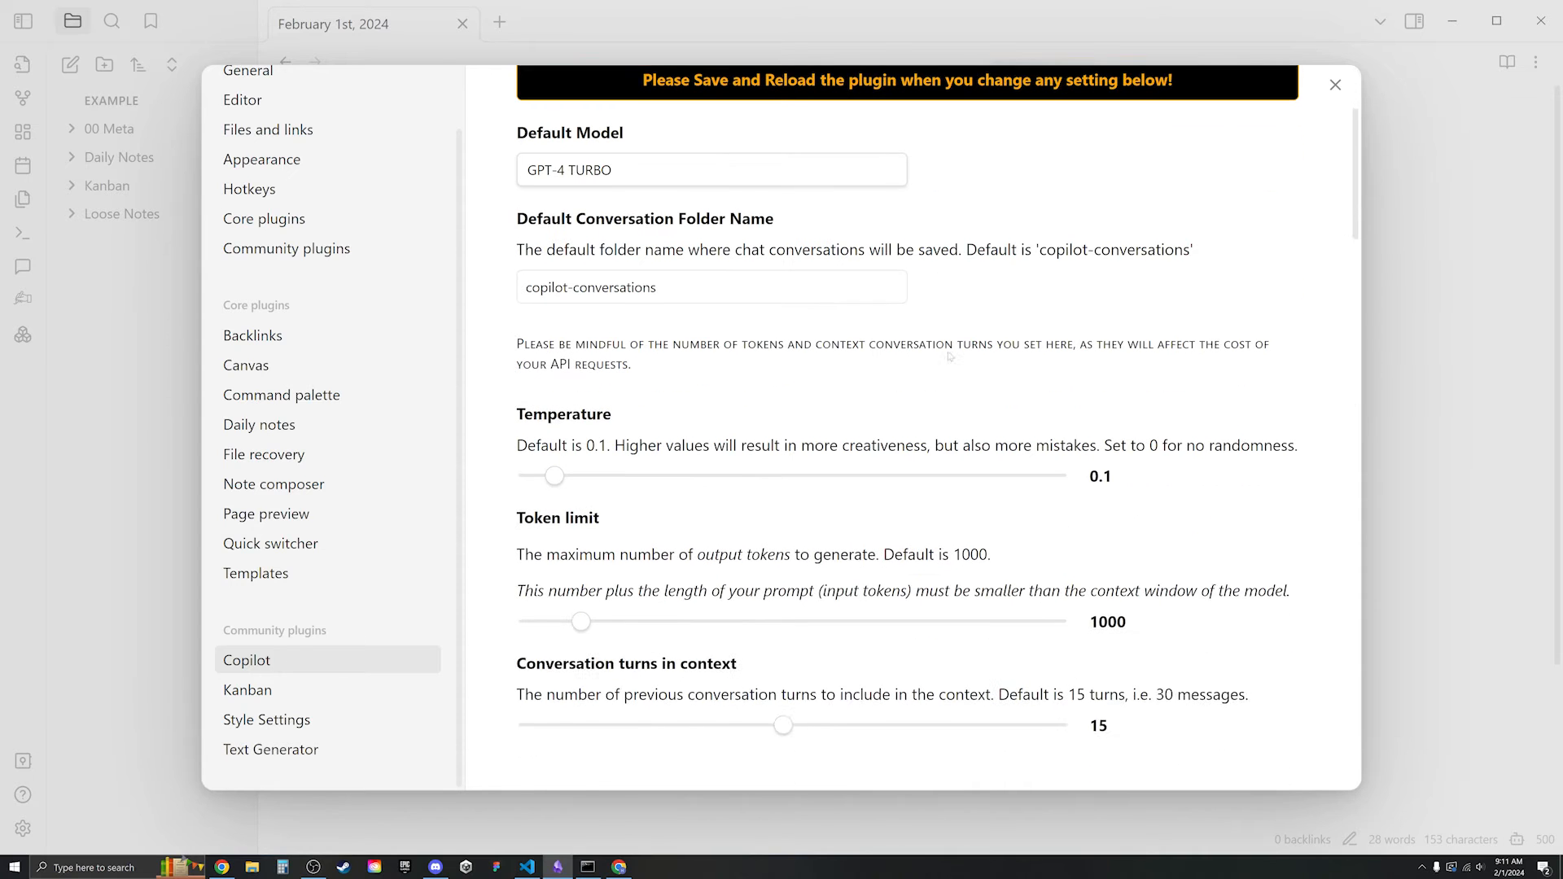
scroll(936, 367, up, 3)
click(840, 398)
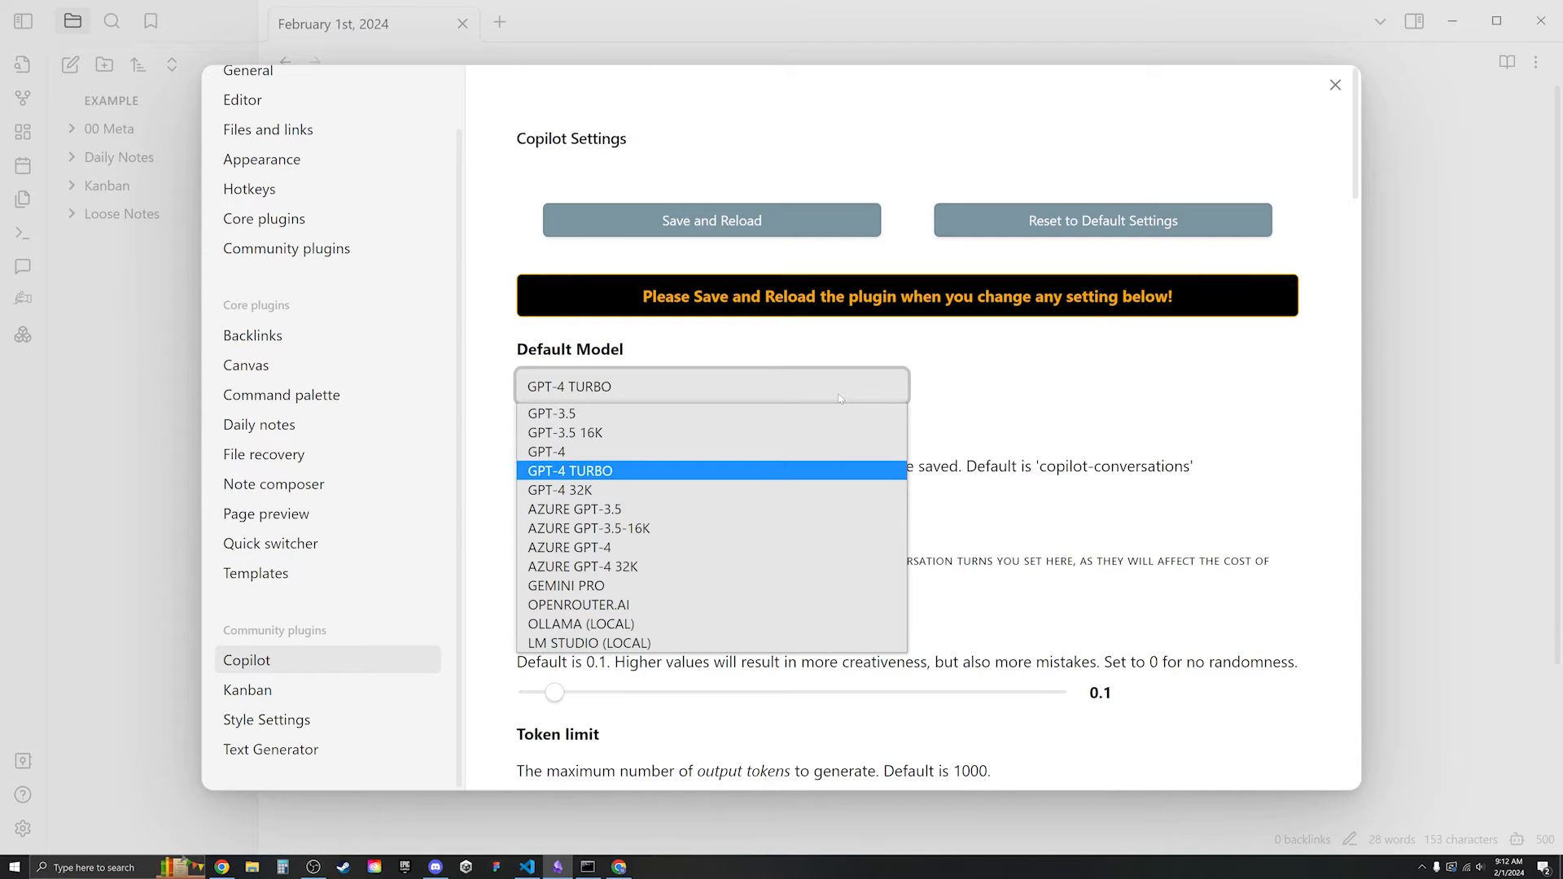
click(662, 583)
- Paste the key into Copilot's Google API Key, save and reload, and close settings
scroll(553, 393, down, 8)
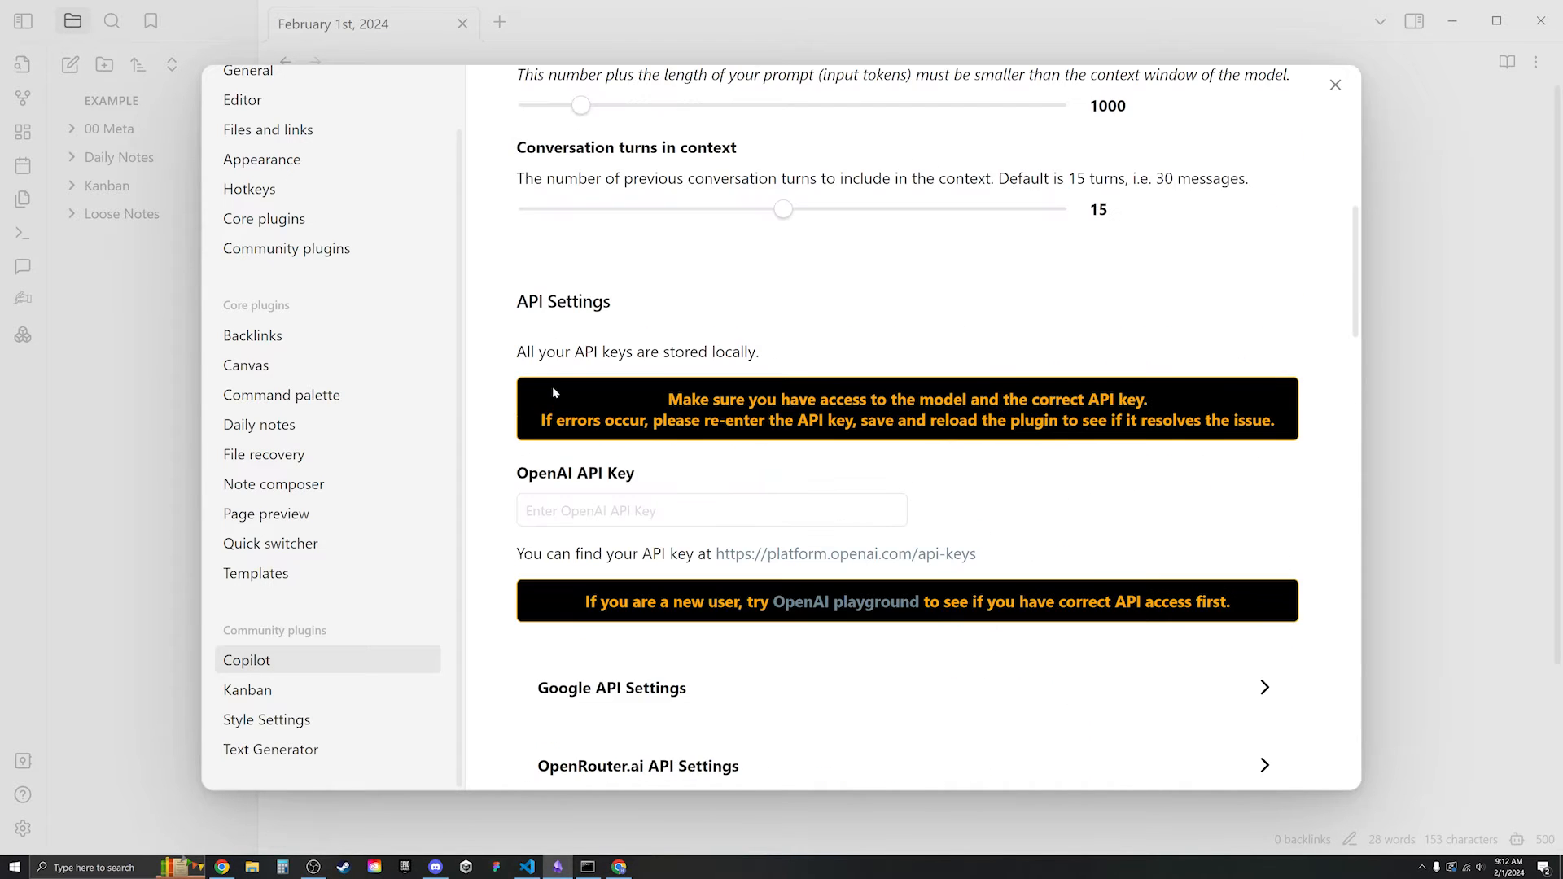
scroll(489, 498, down, 2)
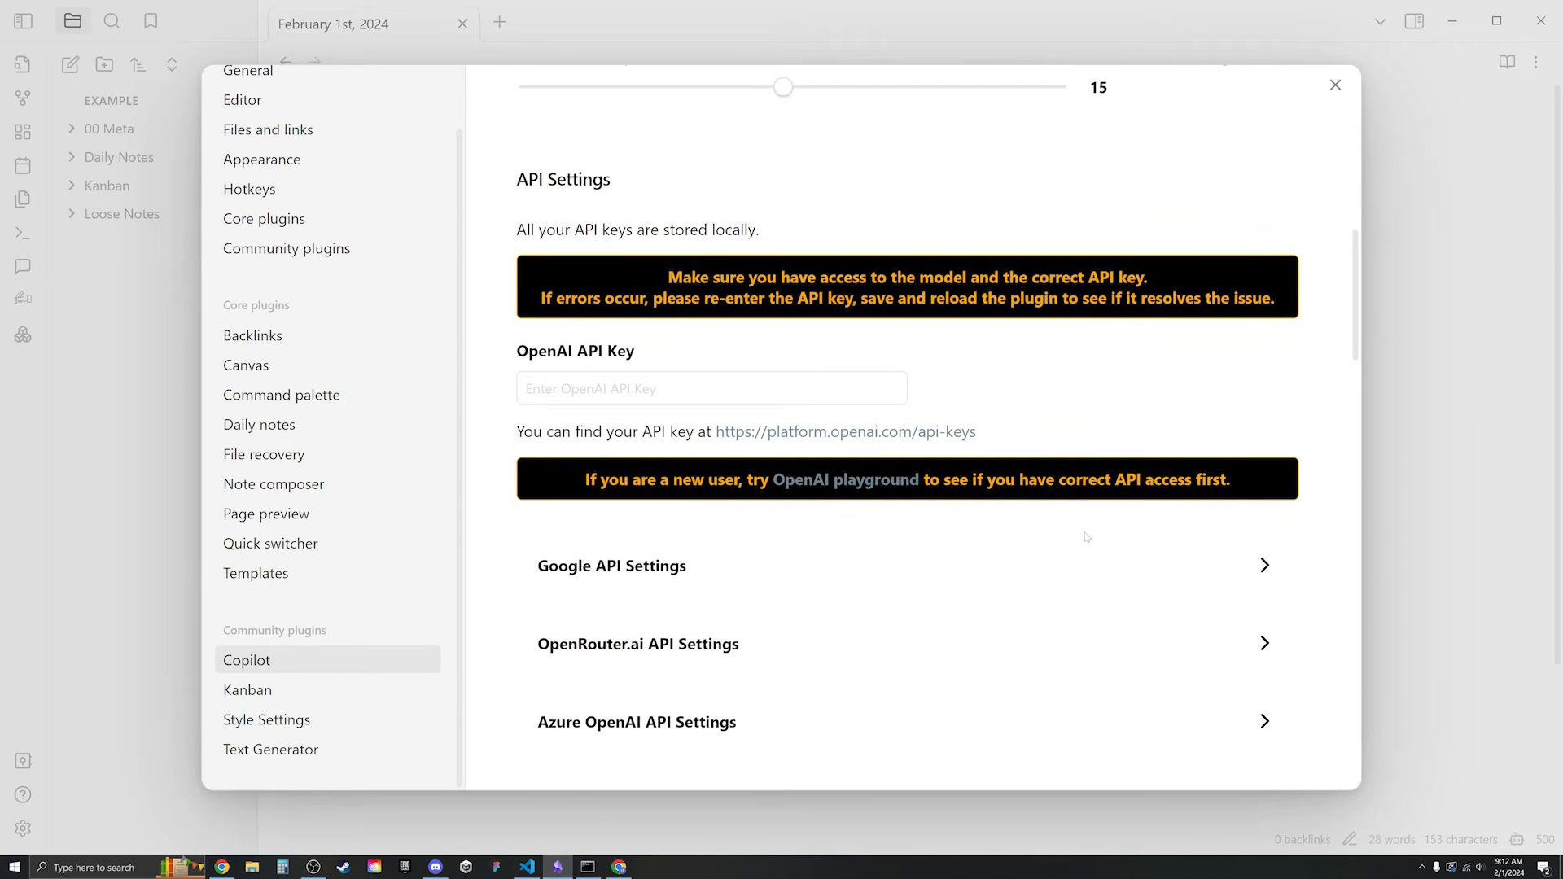
scroll(1112, 543, down, 2)
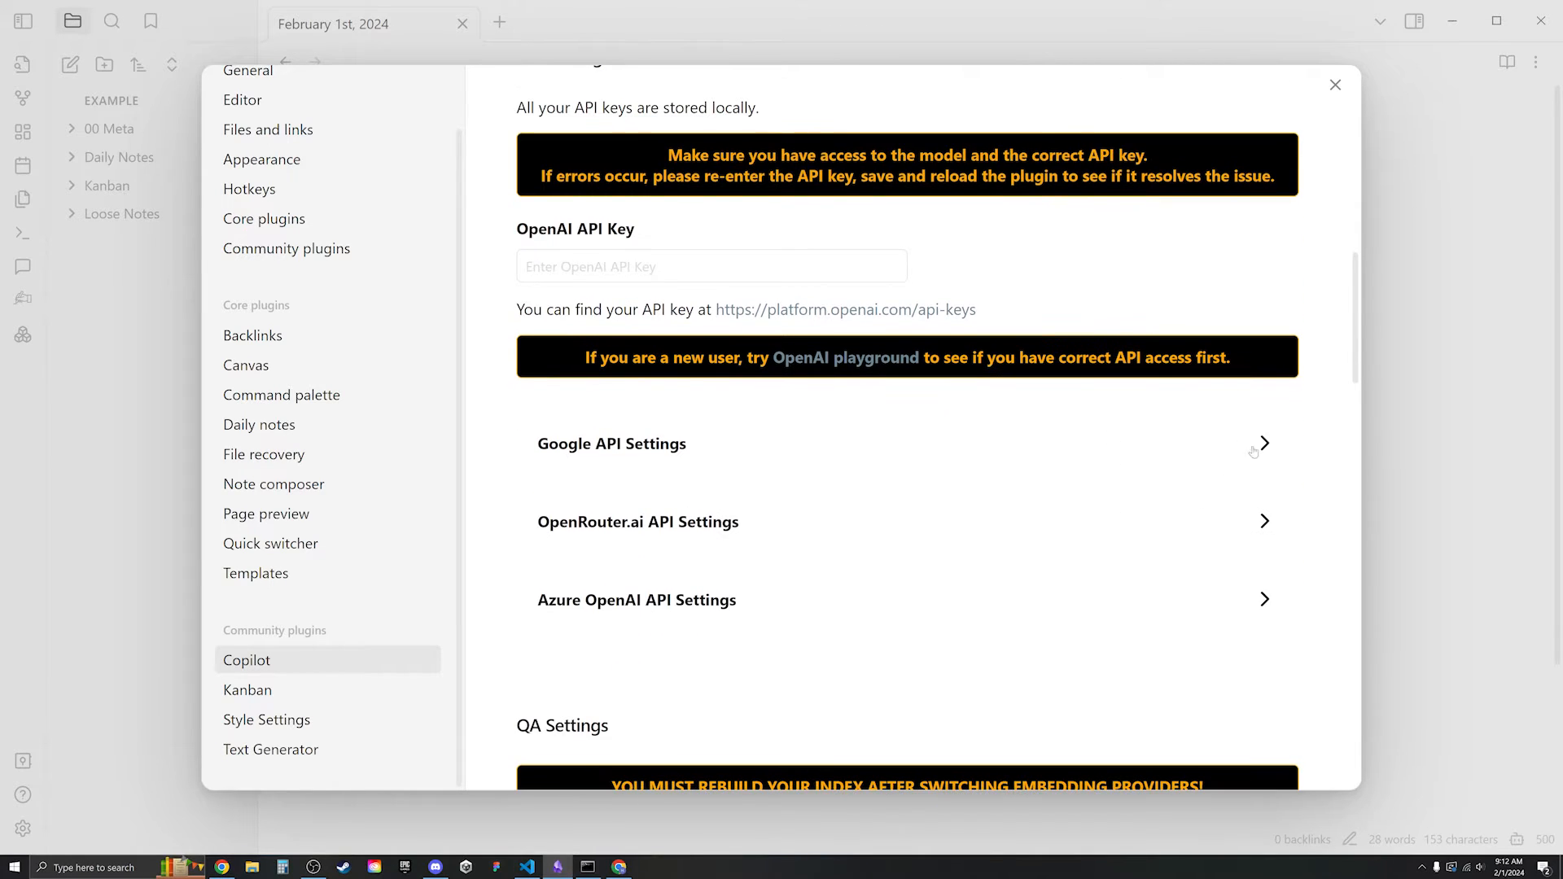
click(1240, 443)
click(822, 531)
key(ctrl+v)
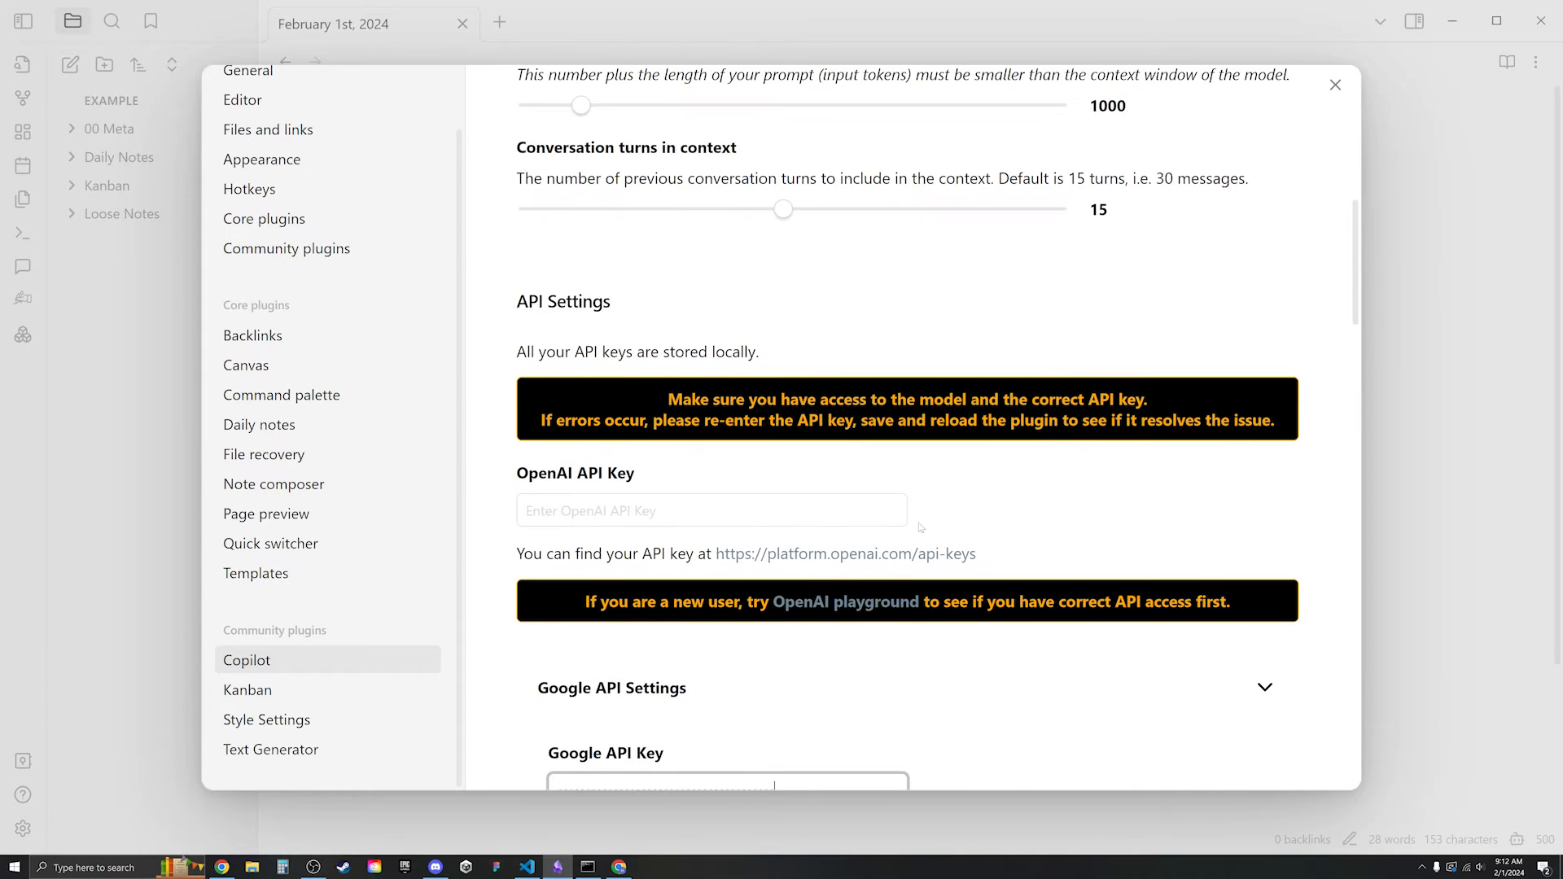
scroll(1010, 292, down, 5)
scroll(1010, 291, up, 4)
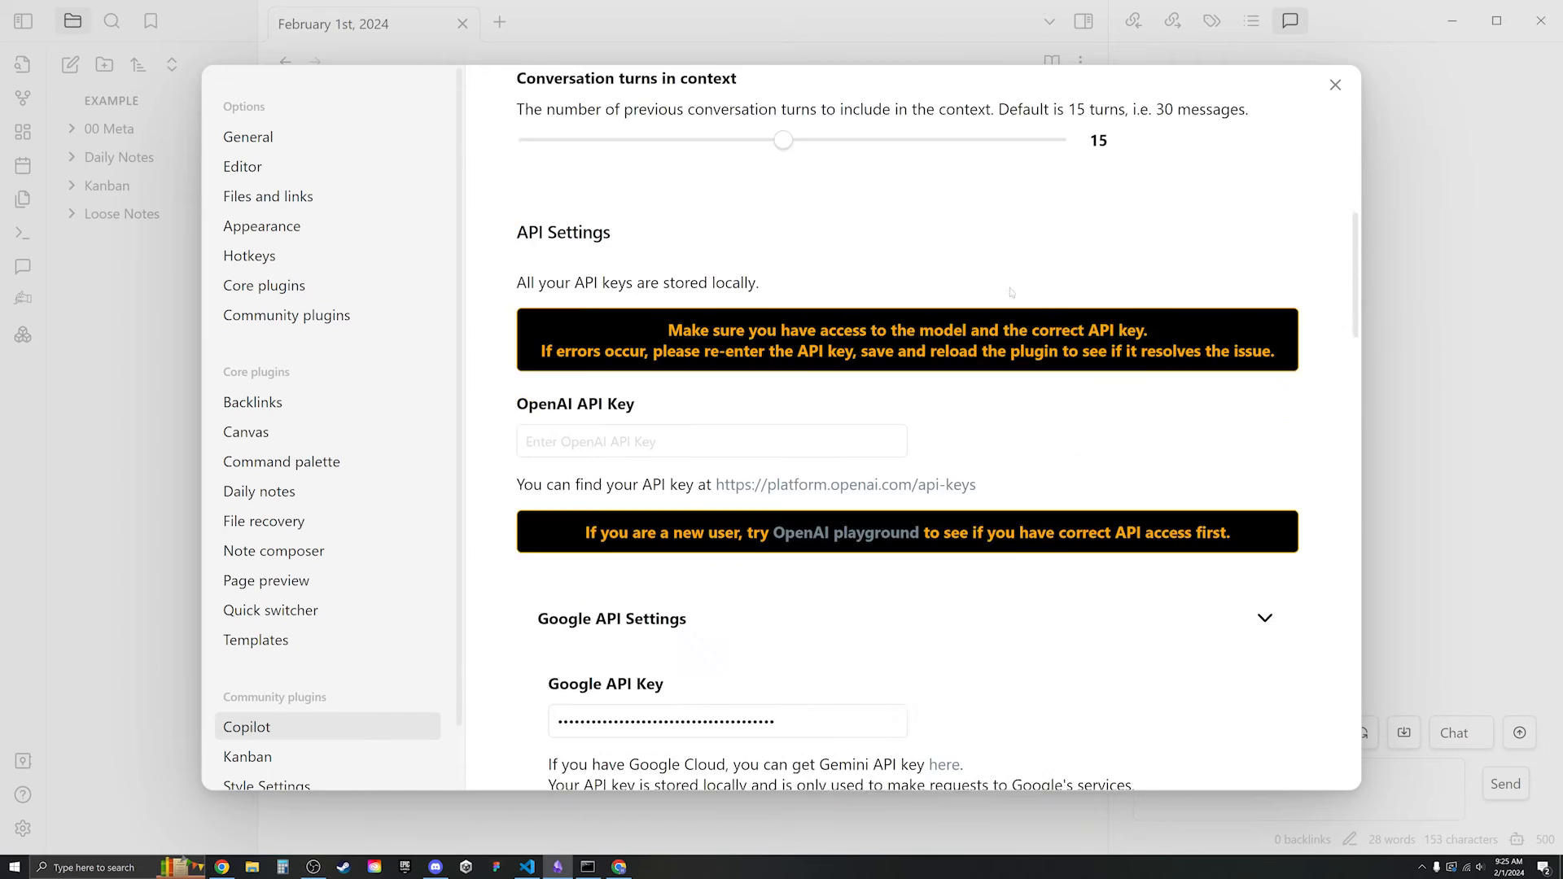
scroll(1010, 292, up, 10)
click(716, 228)
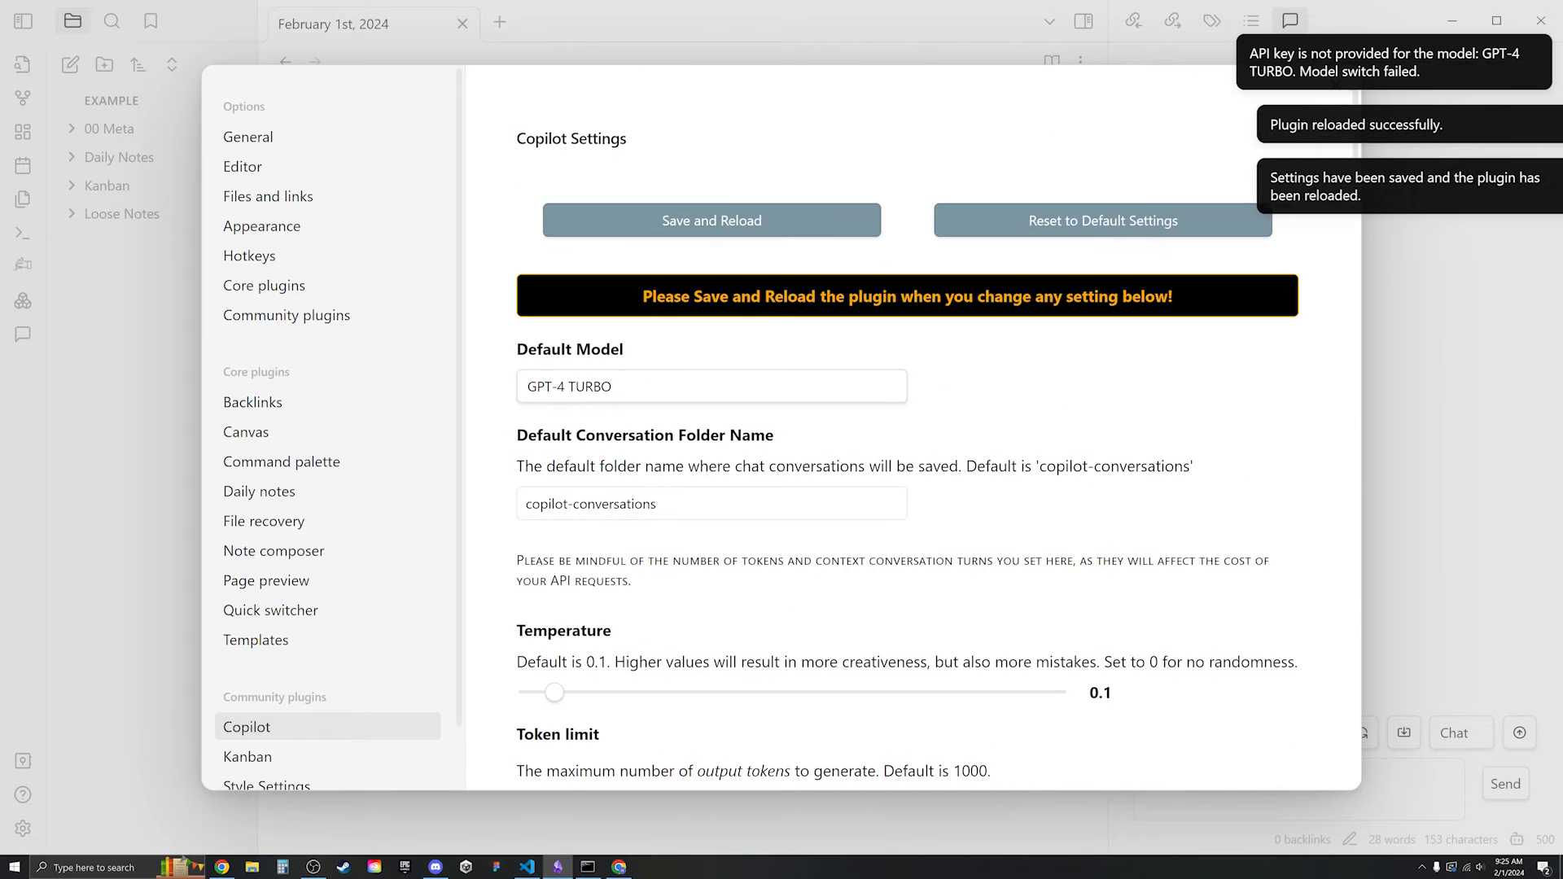
click(63, 353)
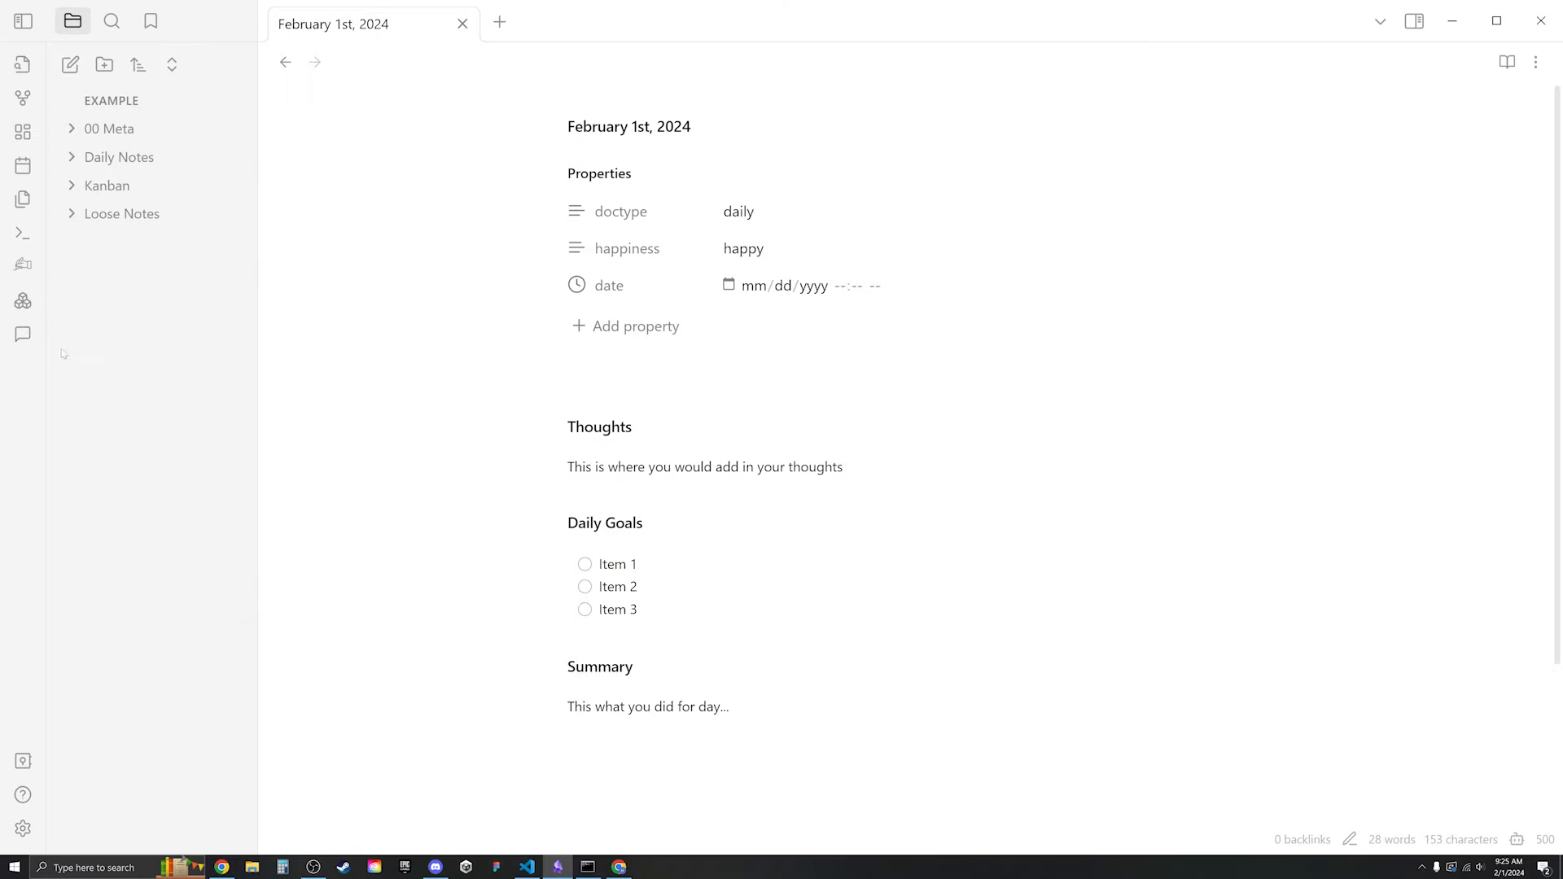
- Ask Copilot chat 'How can I use this LLM?' and read its answer
click(23, 335)
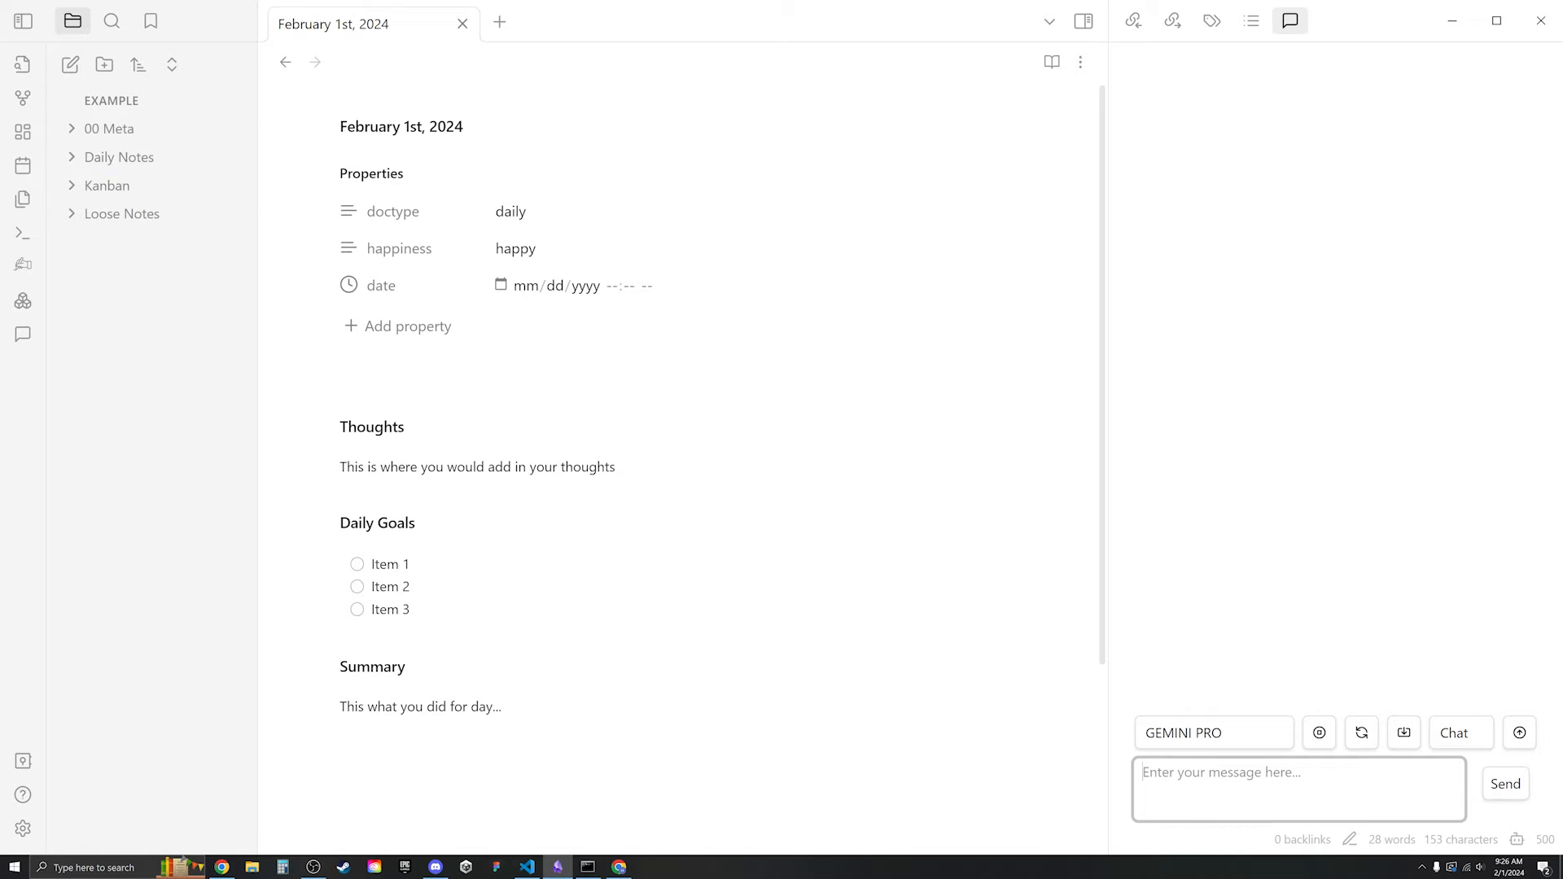
text(How can I use this LLM?)
key(Return)
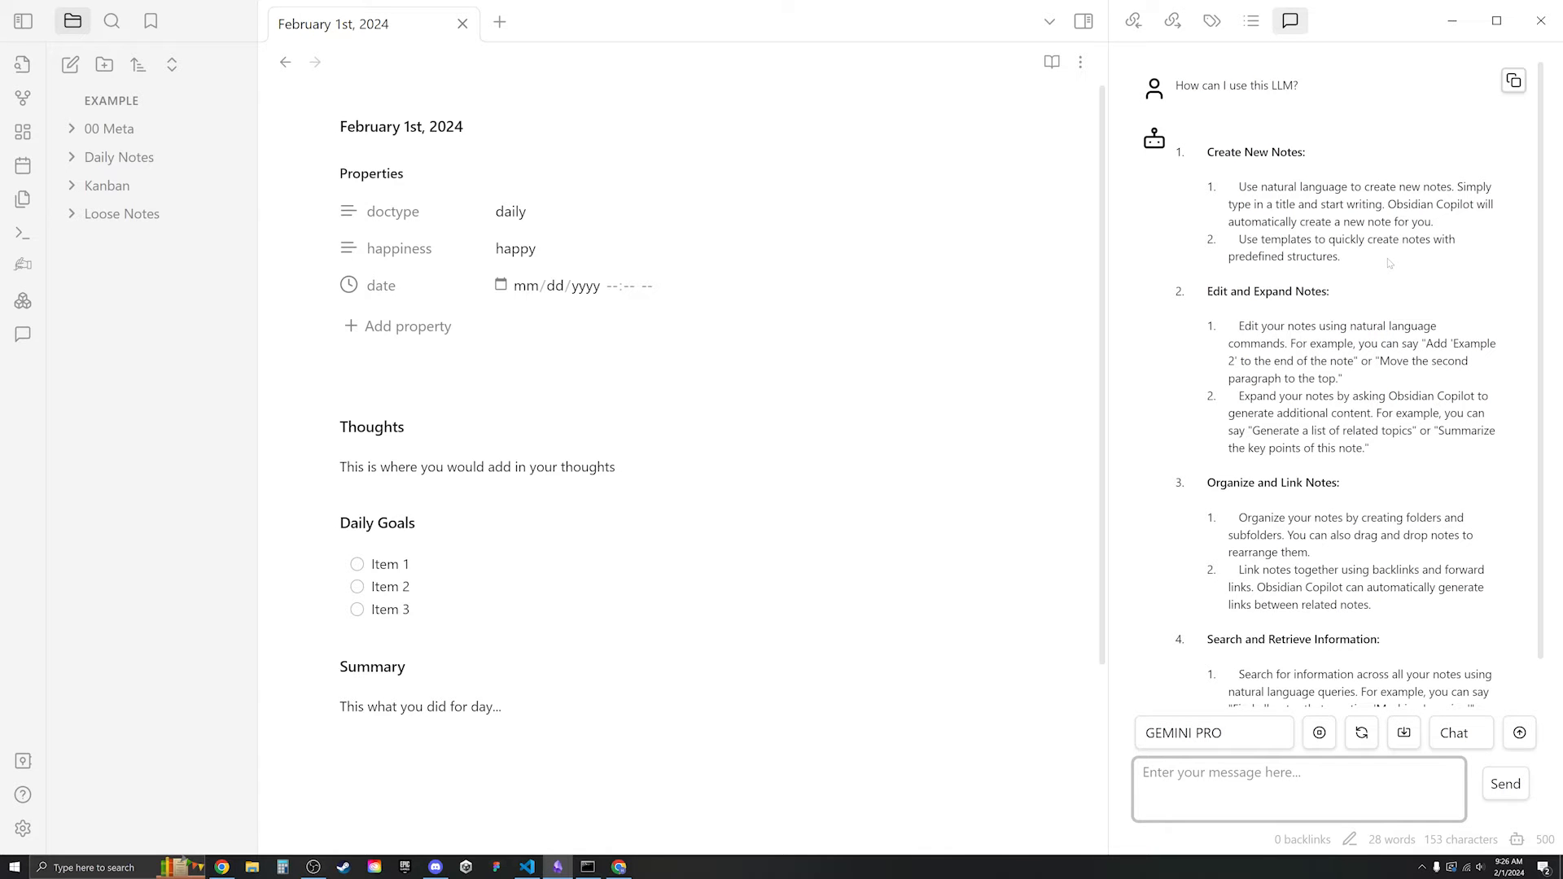
scroll(1384, 266, down, 7)
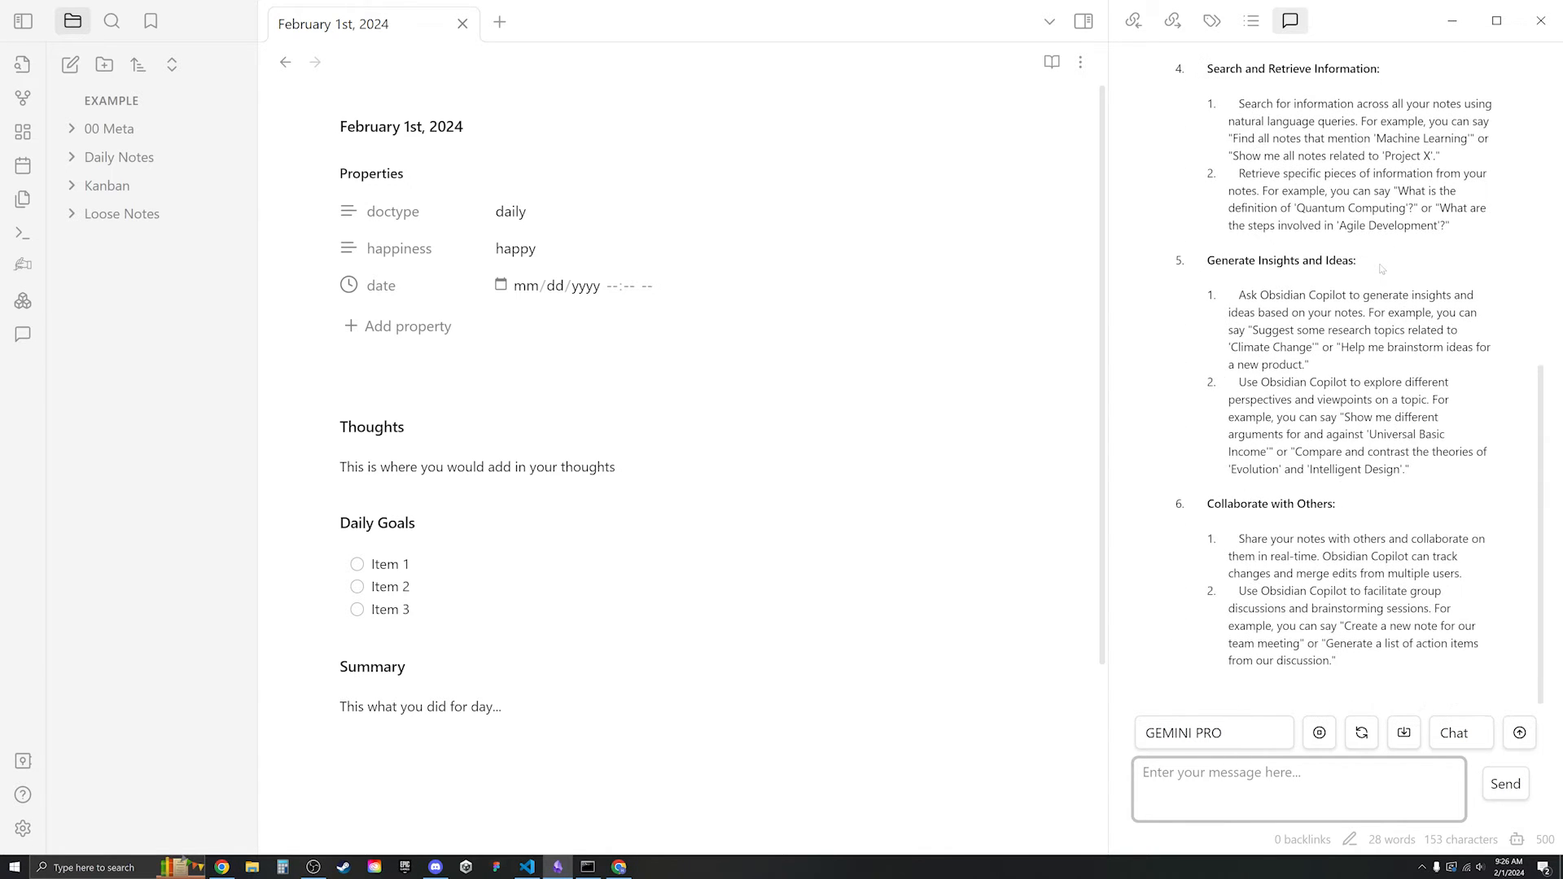
scroll(1382, 269, up, 7)
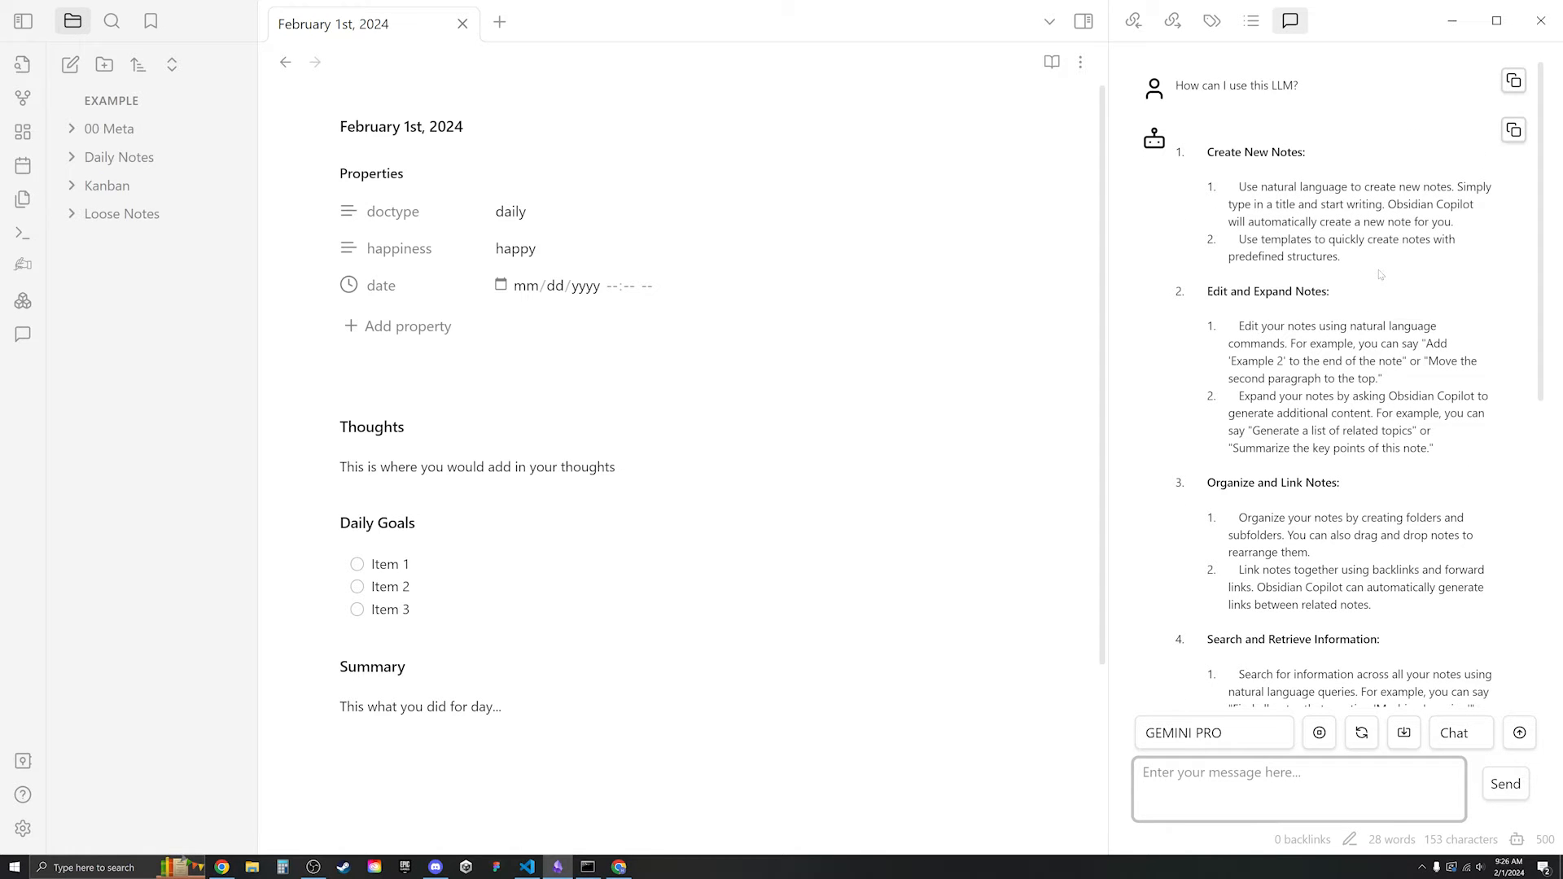
- Hide the Copilot chat sidebar and create a new Untitled note
click(1290, 22)
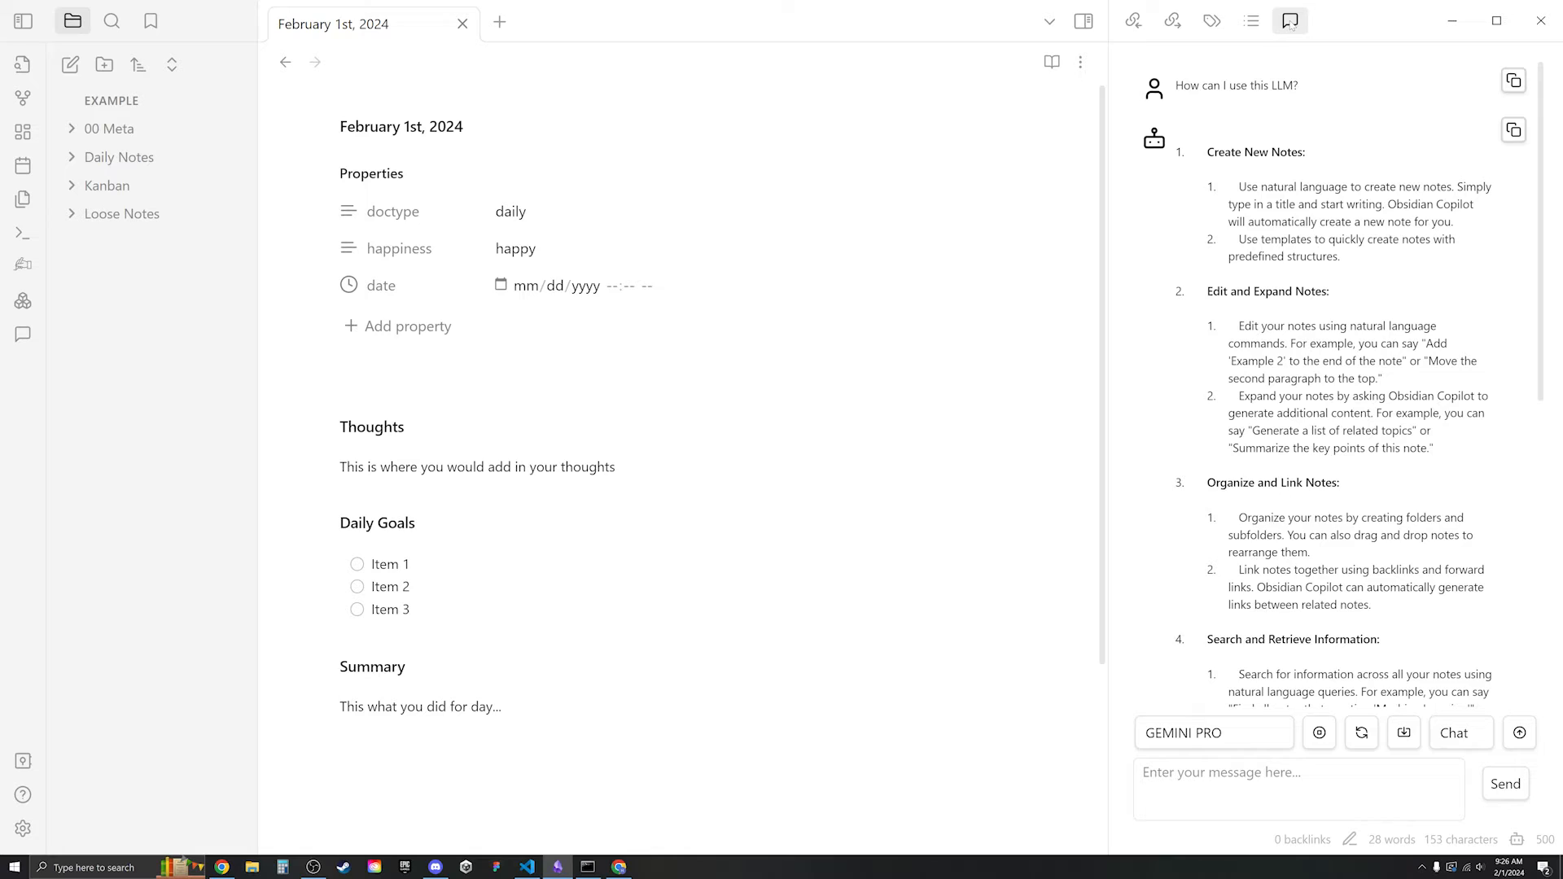
click(1083, 22)
key(ctrl+n)
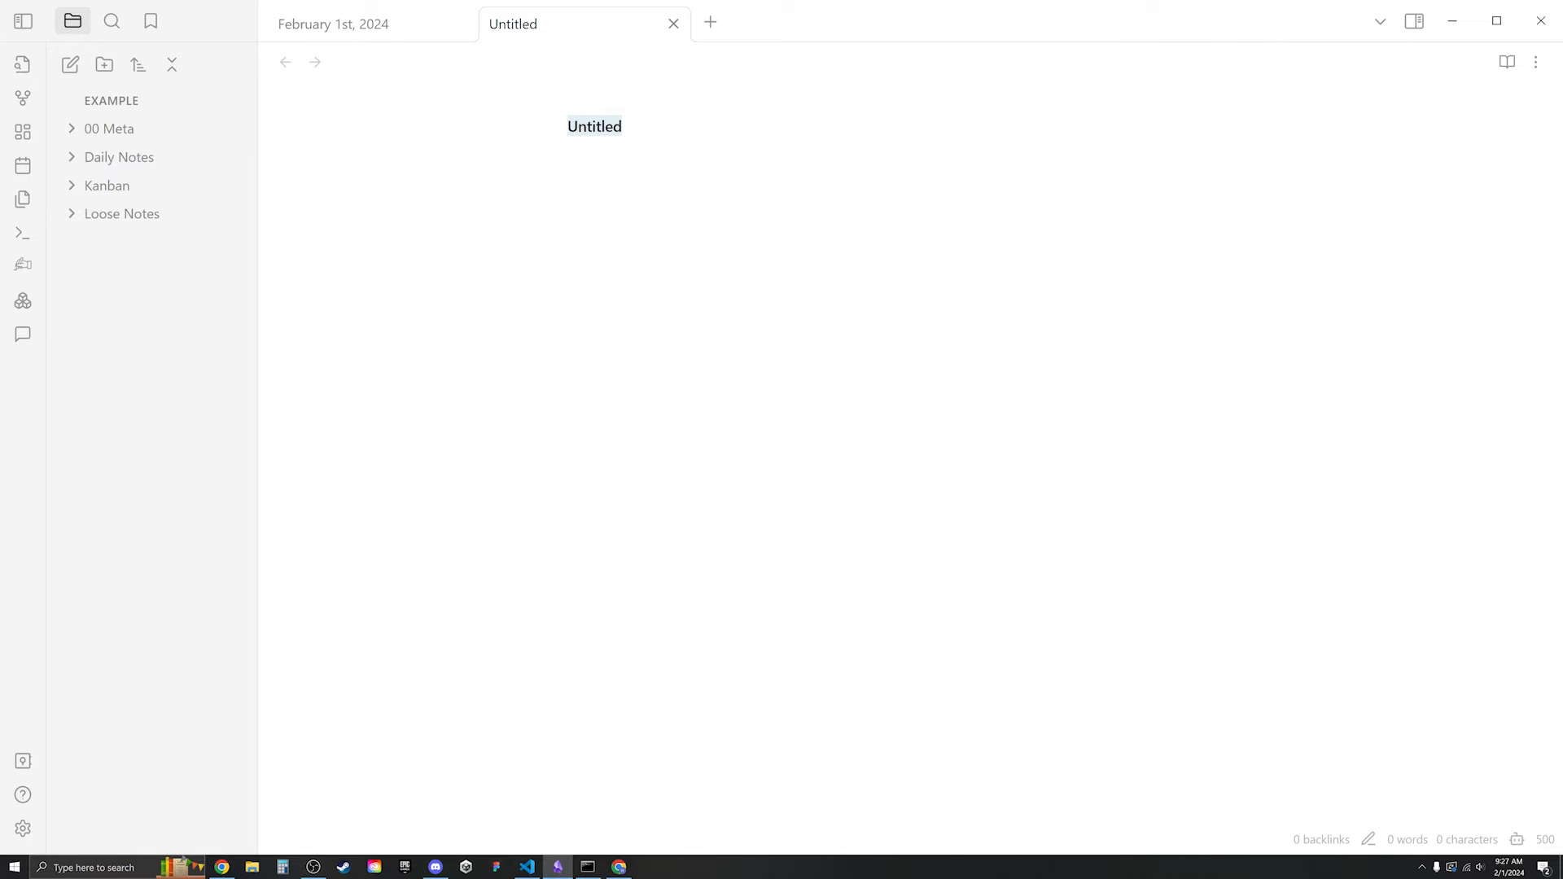
- Write 'What are the most popular books in the past 100 years. What books should I read?' in the note
key(Return)
text(What are th)
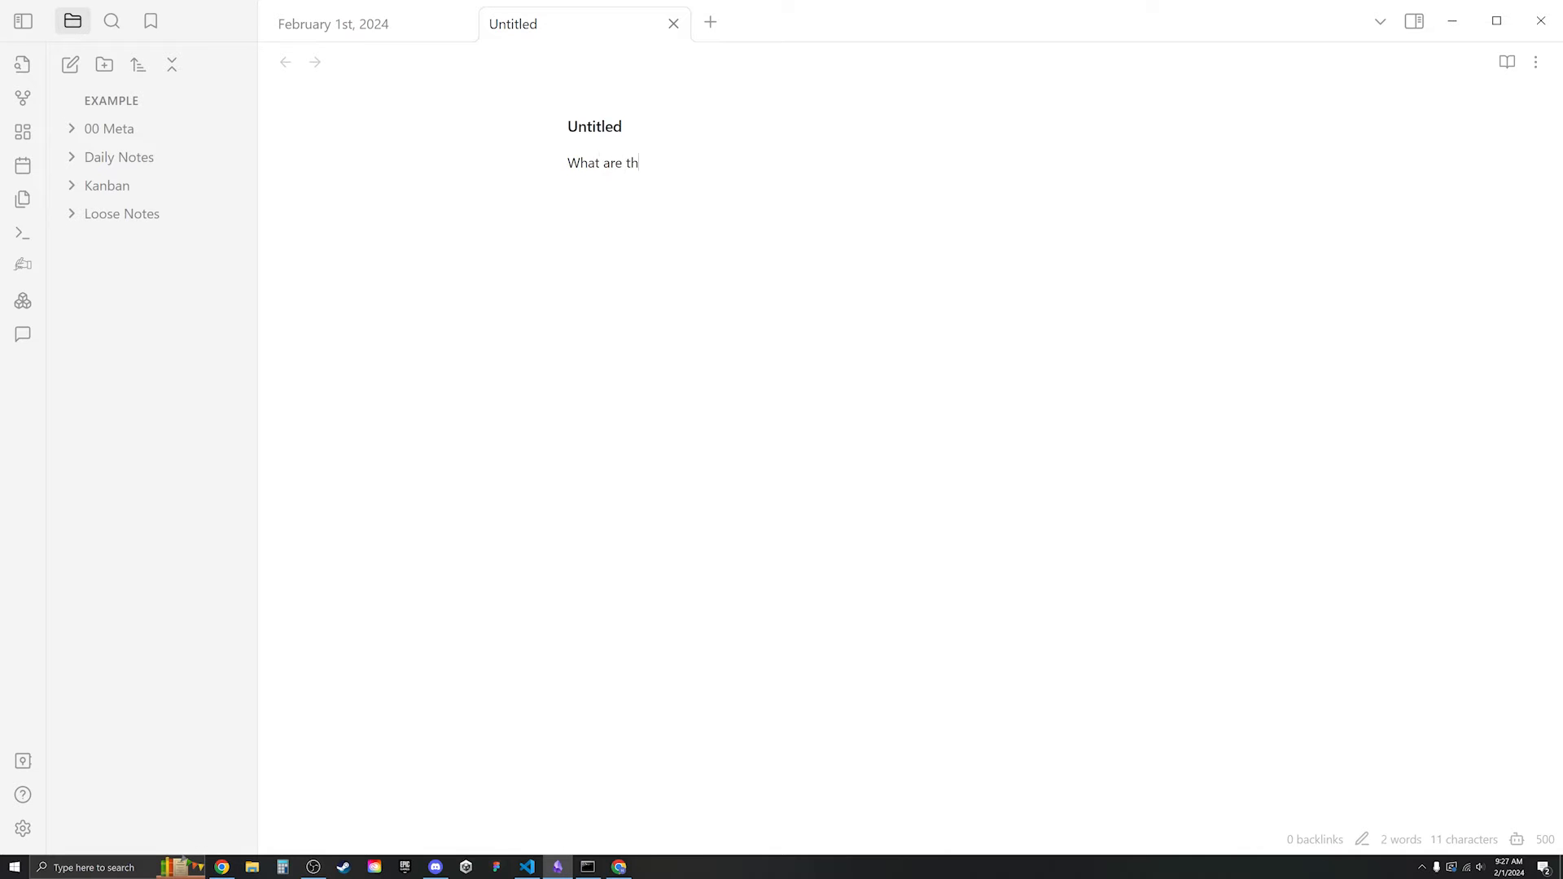
text(e most popular books in the past 120)
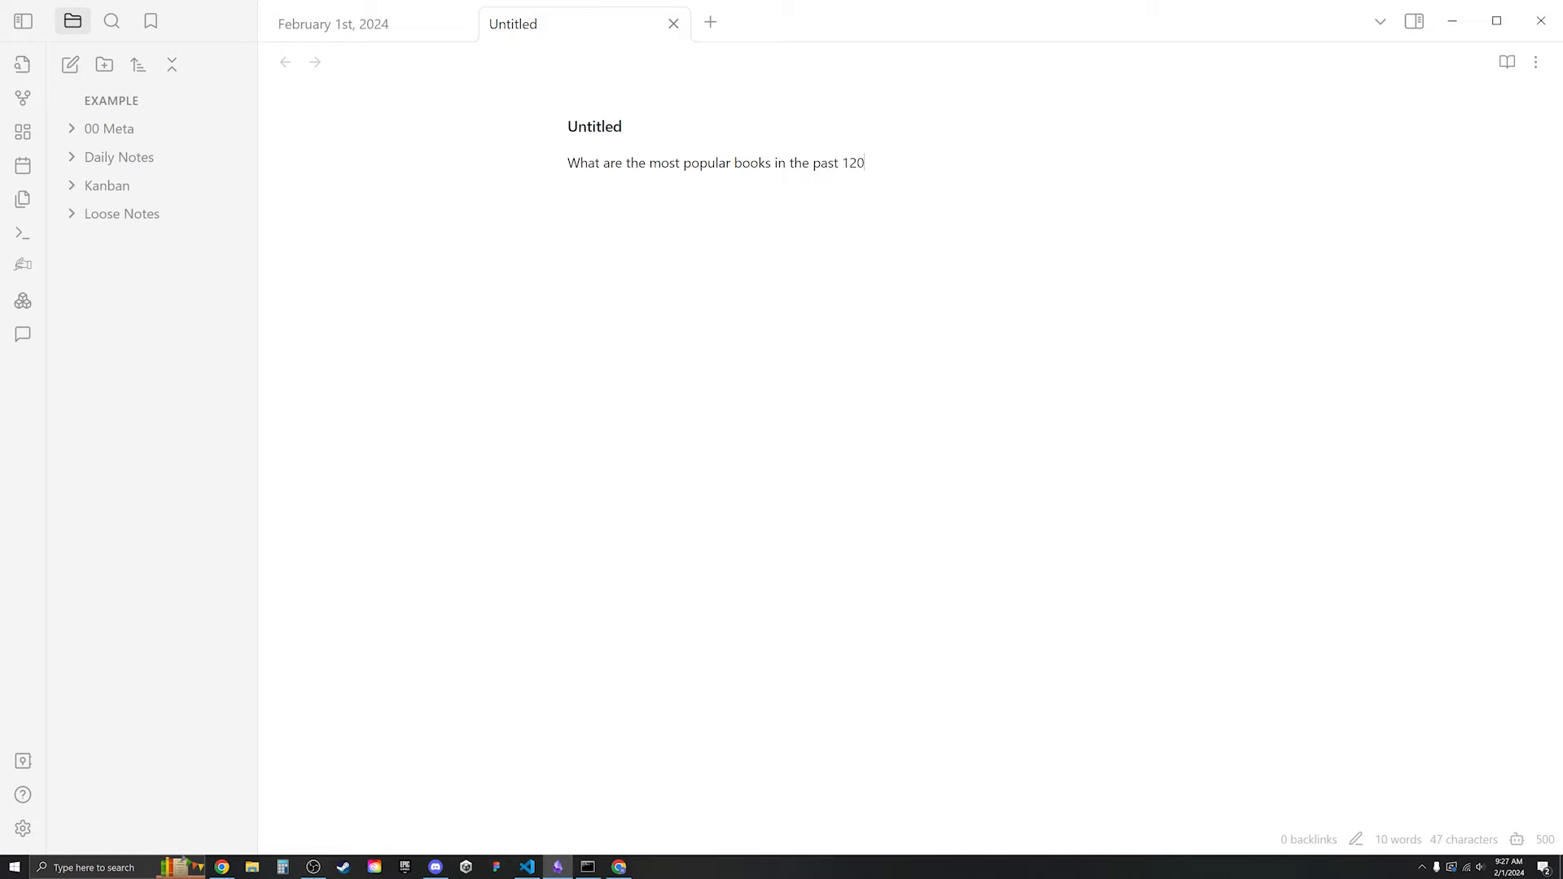
key(BackSpace)
key(BackSpace)
text(00 years. What books should I read?)
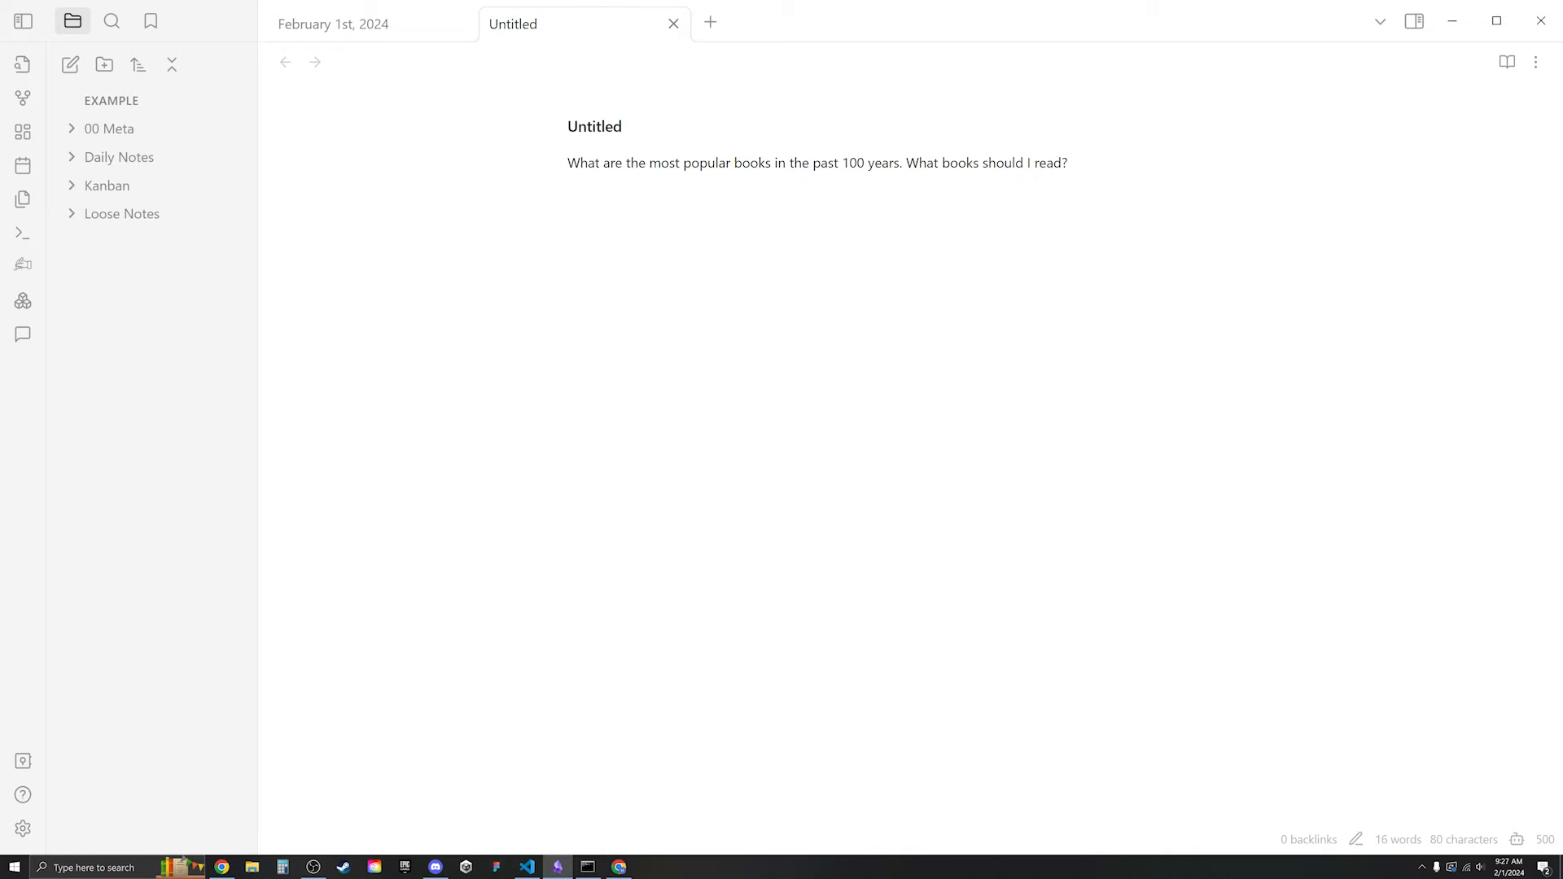
drag(1068, 163, 567, 164)
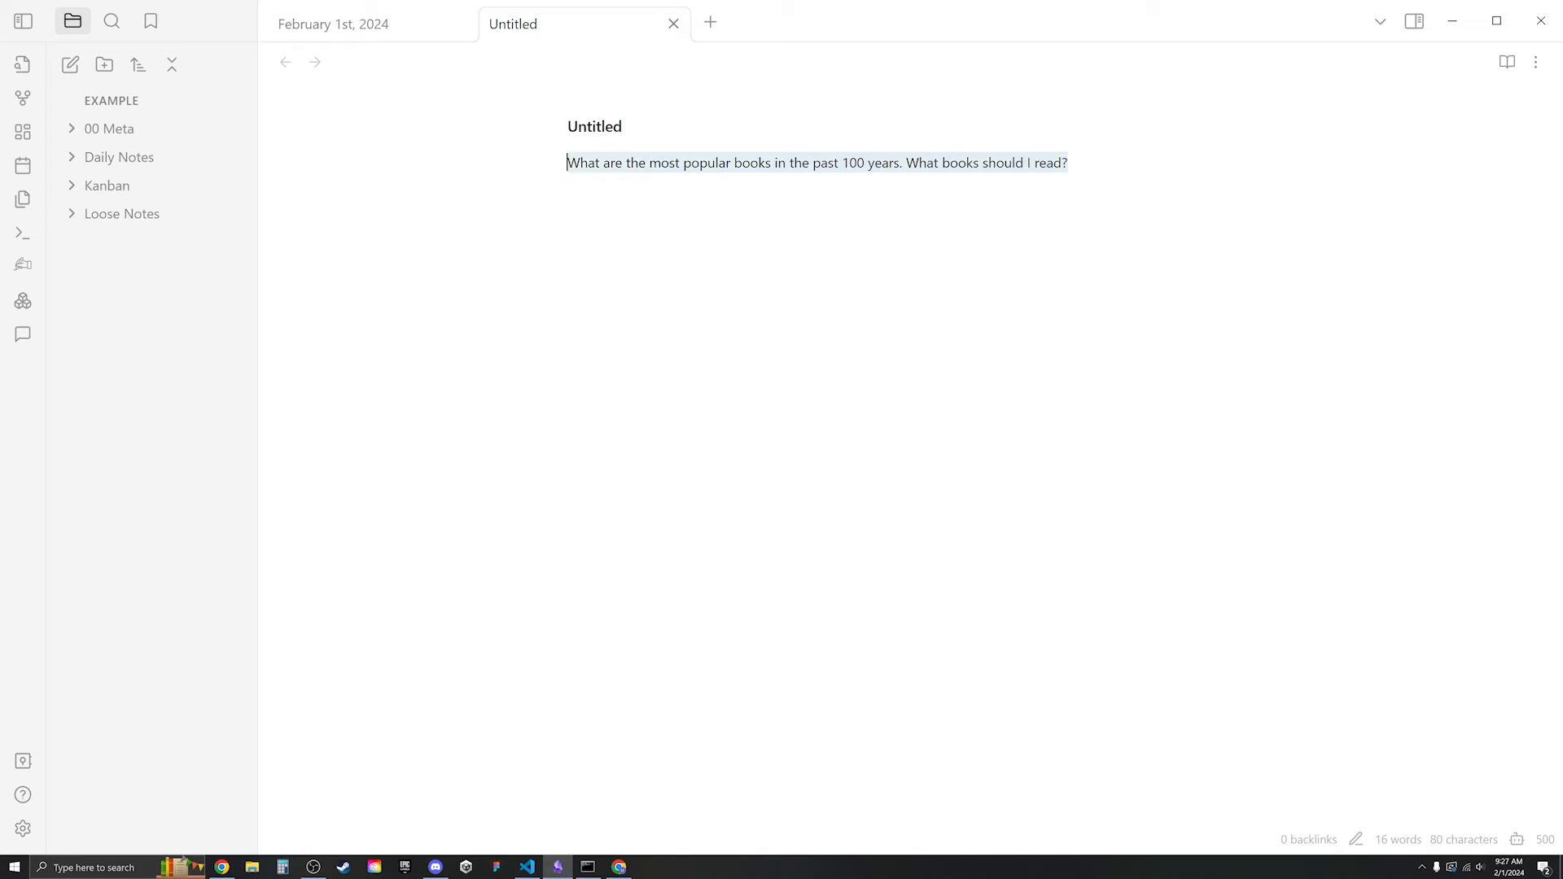
click(1068, 163)
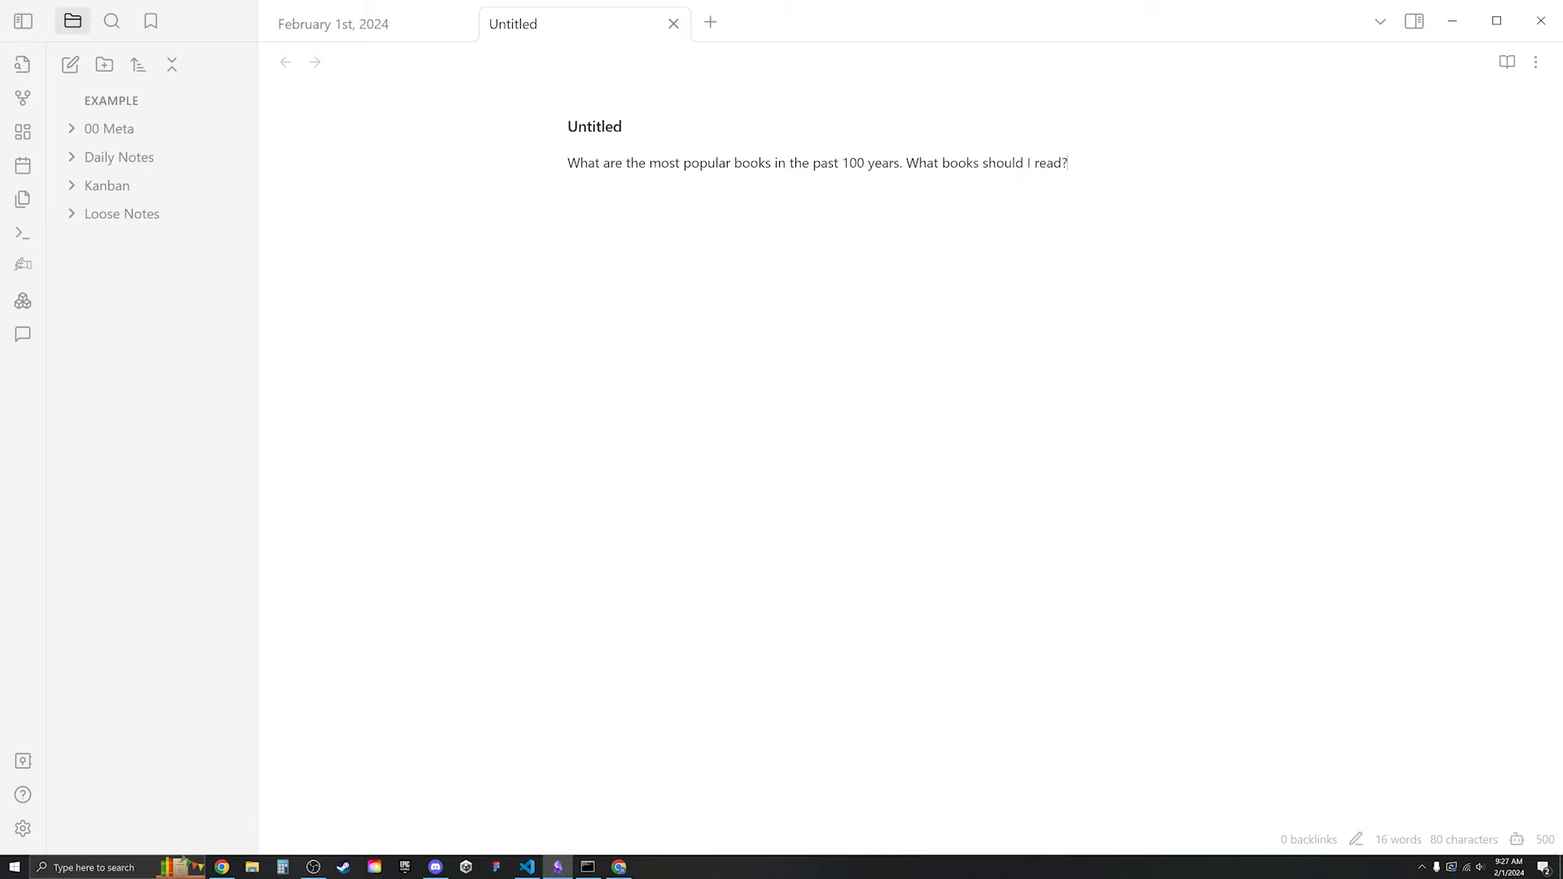
- Generate an answer with Ctrl+J and review the seven-book list, Don Quixote to The Catcher in the Rye
key(ctrl+j)
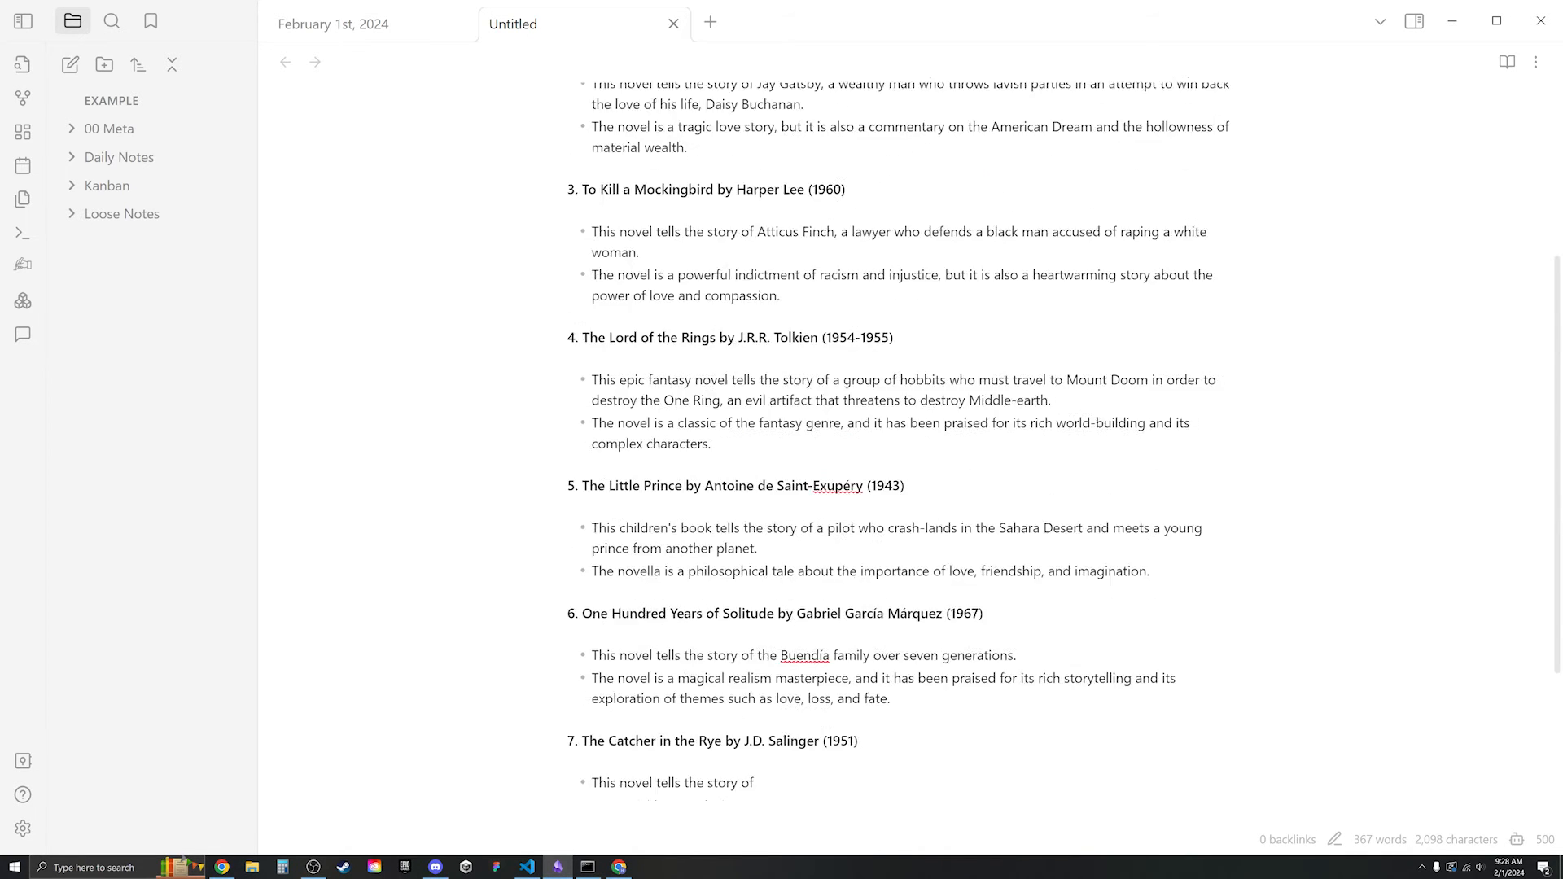
triple_click(672, 475)
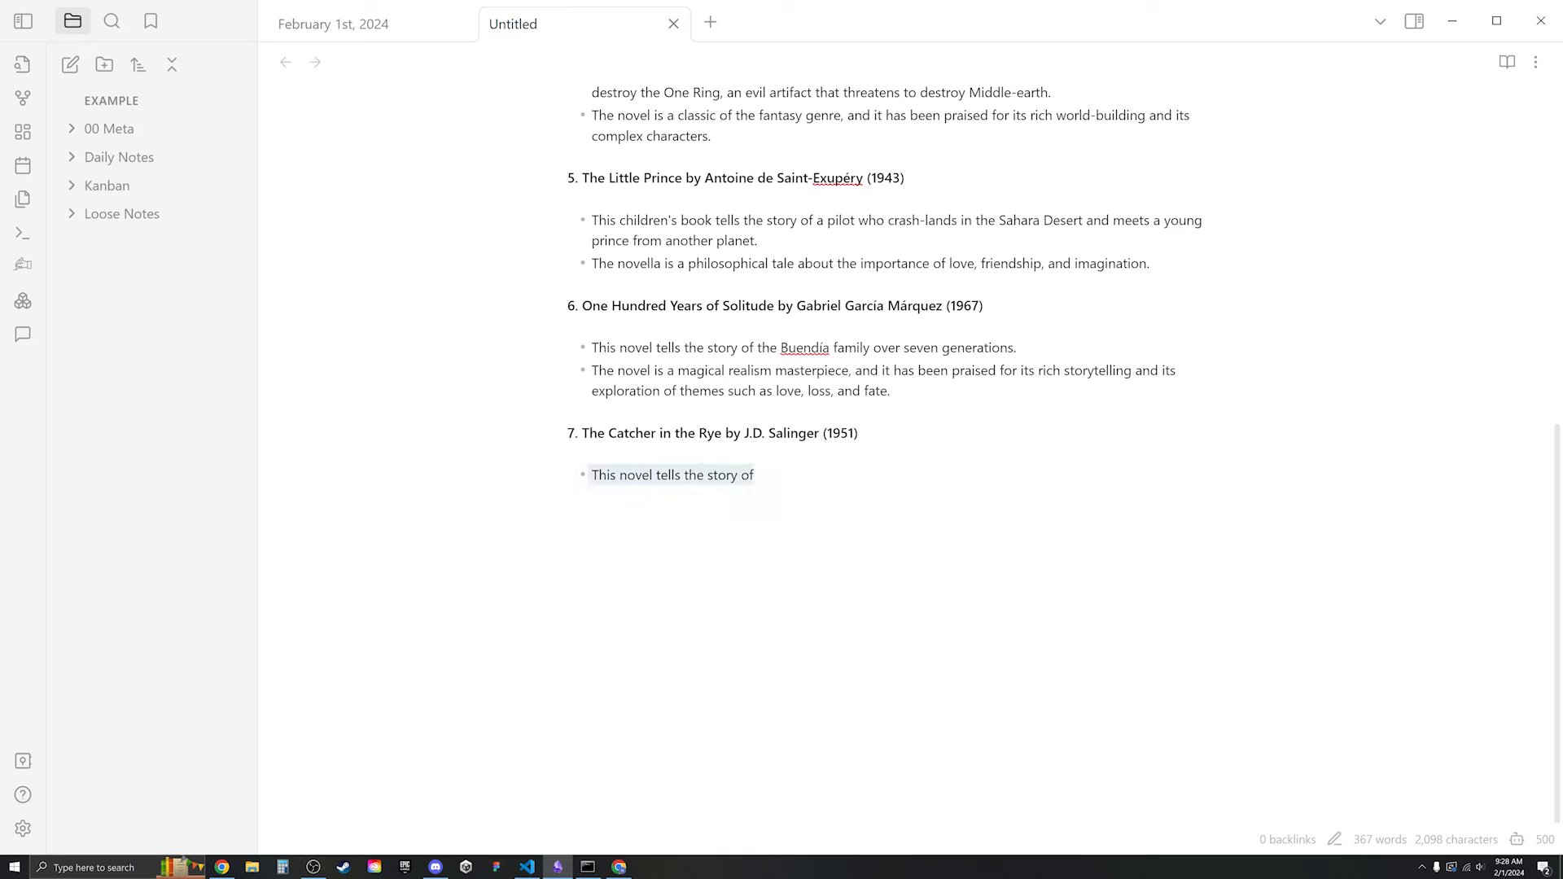
click(754, 476)
scroll(900, 476, up, 8)
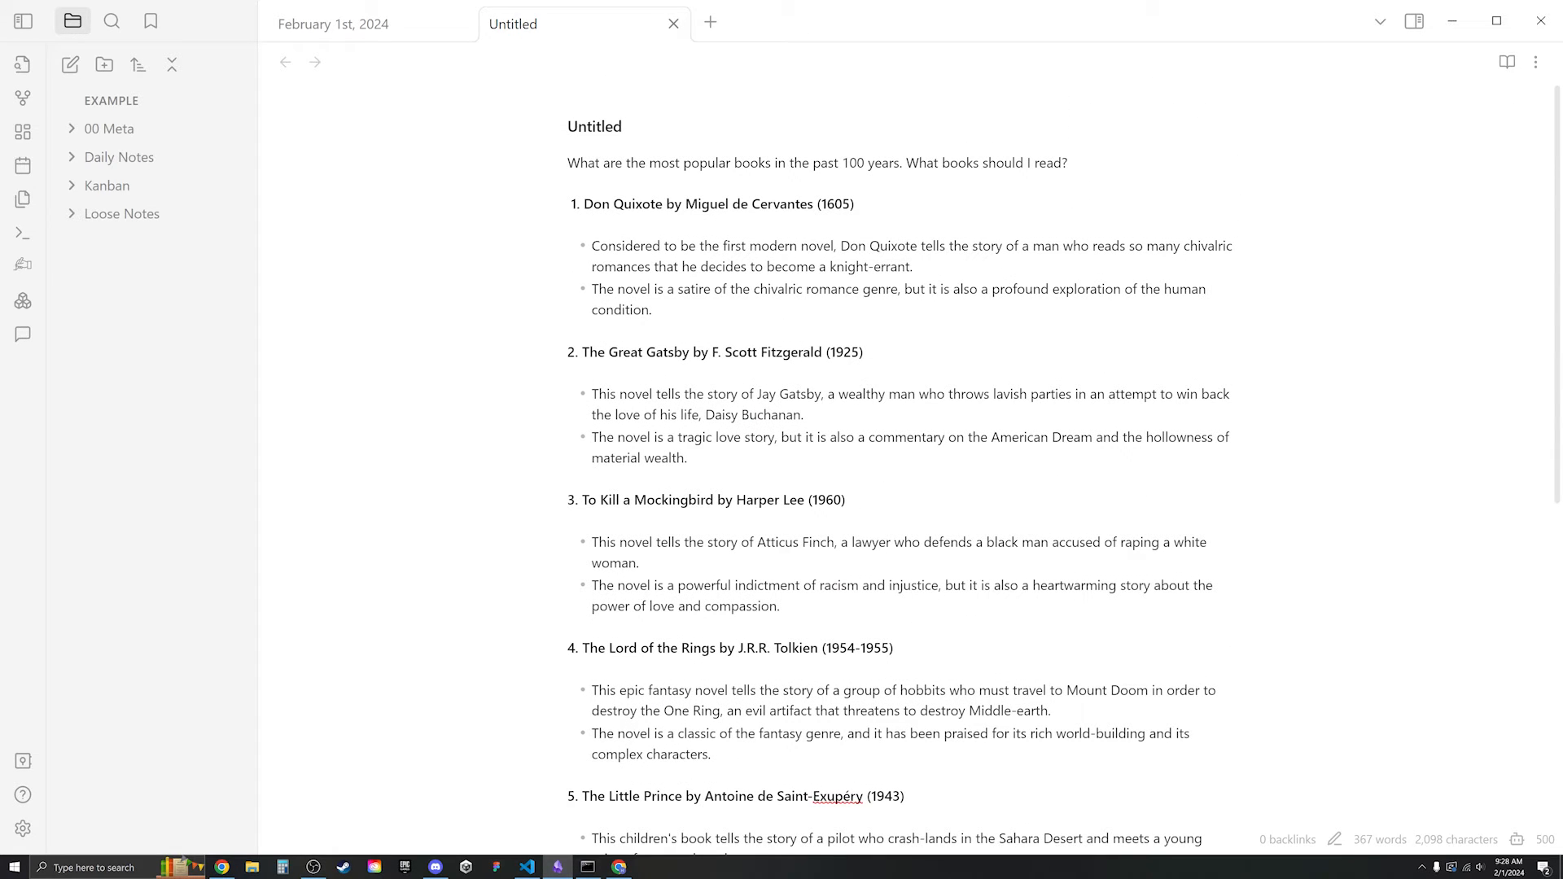
scroll(900, 476, down, 6)
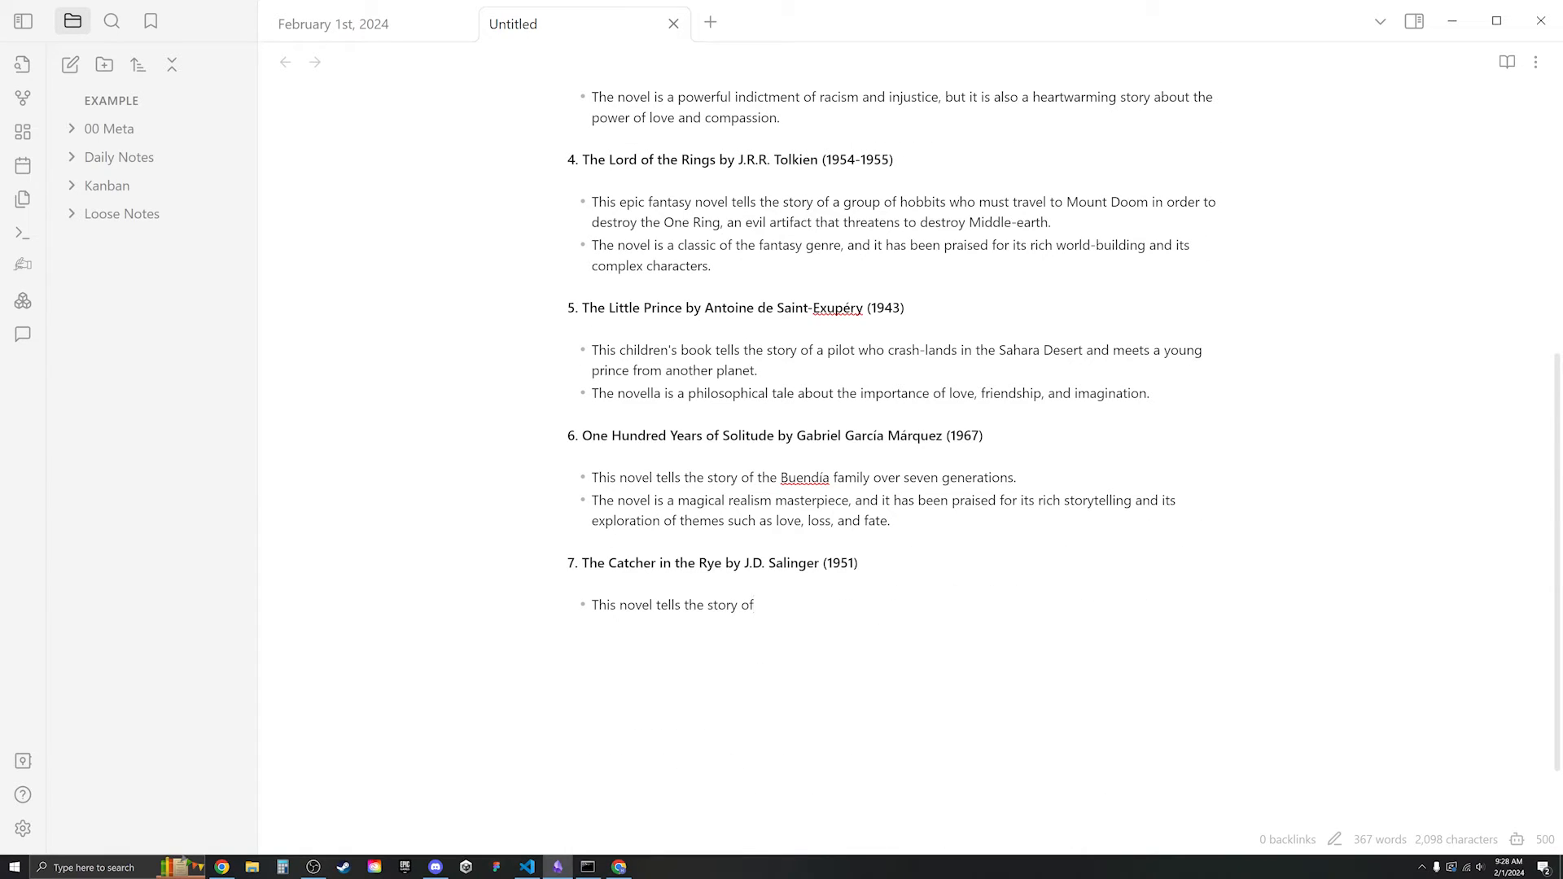
scroll(900, 475, up, 6)
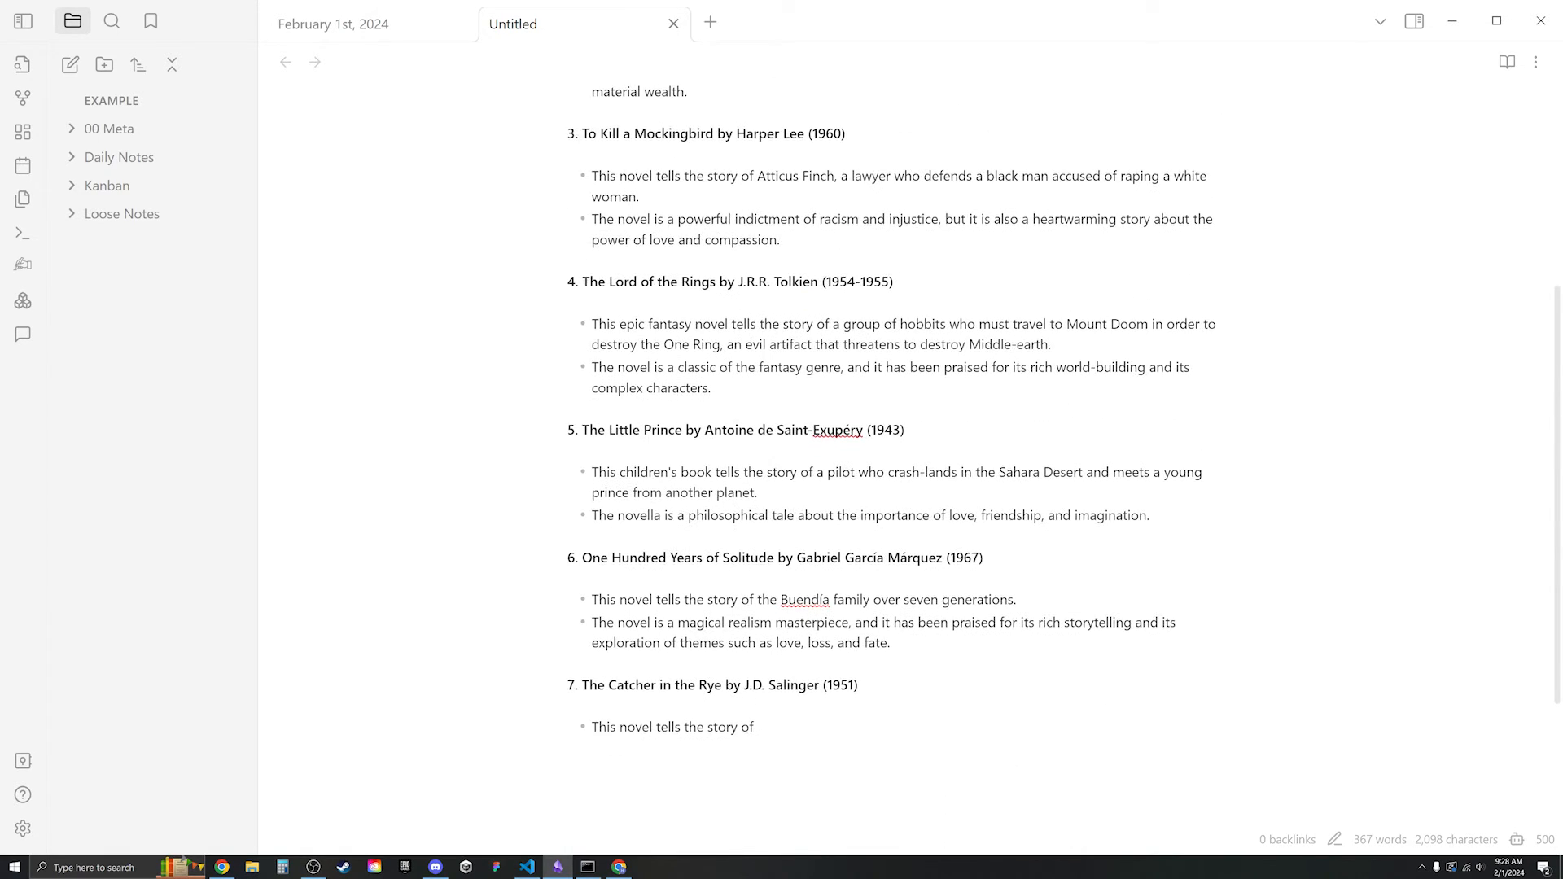
scroll(900, 476, down, 5)
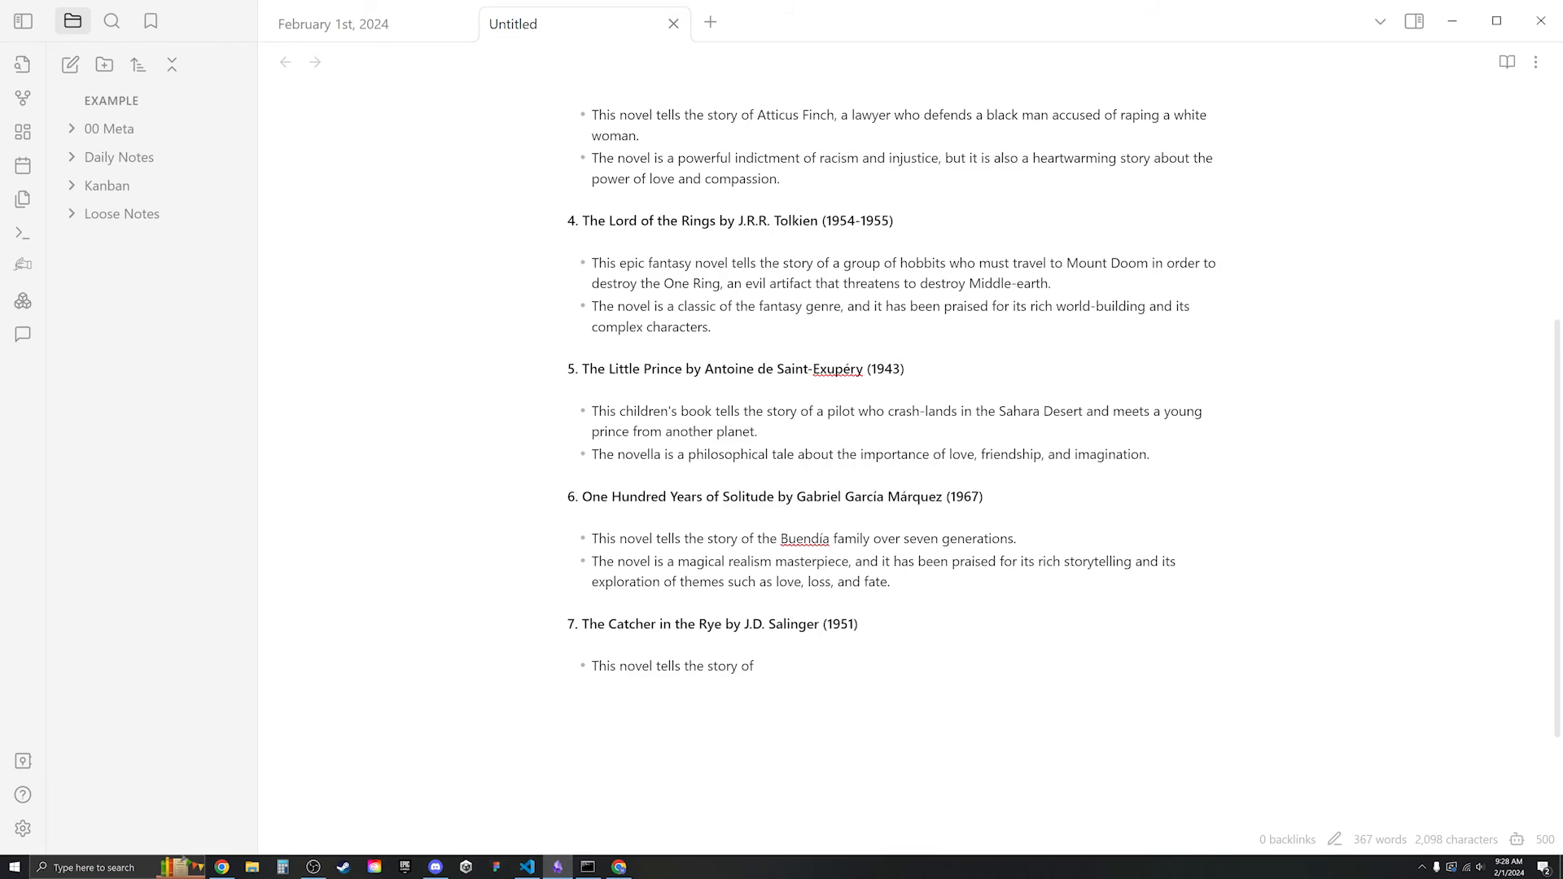
scroll(901, 476, up, 5)
scroll(900, 475, down, 6)
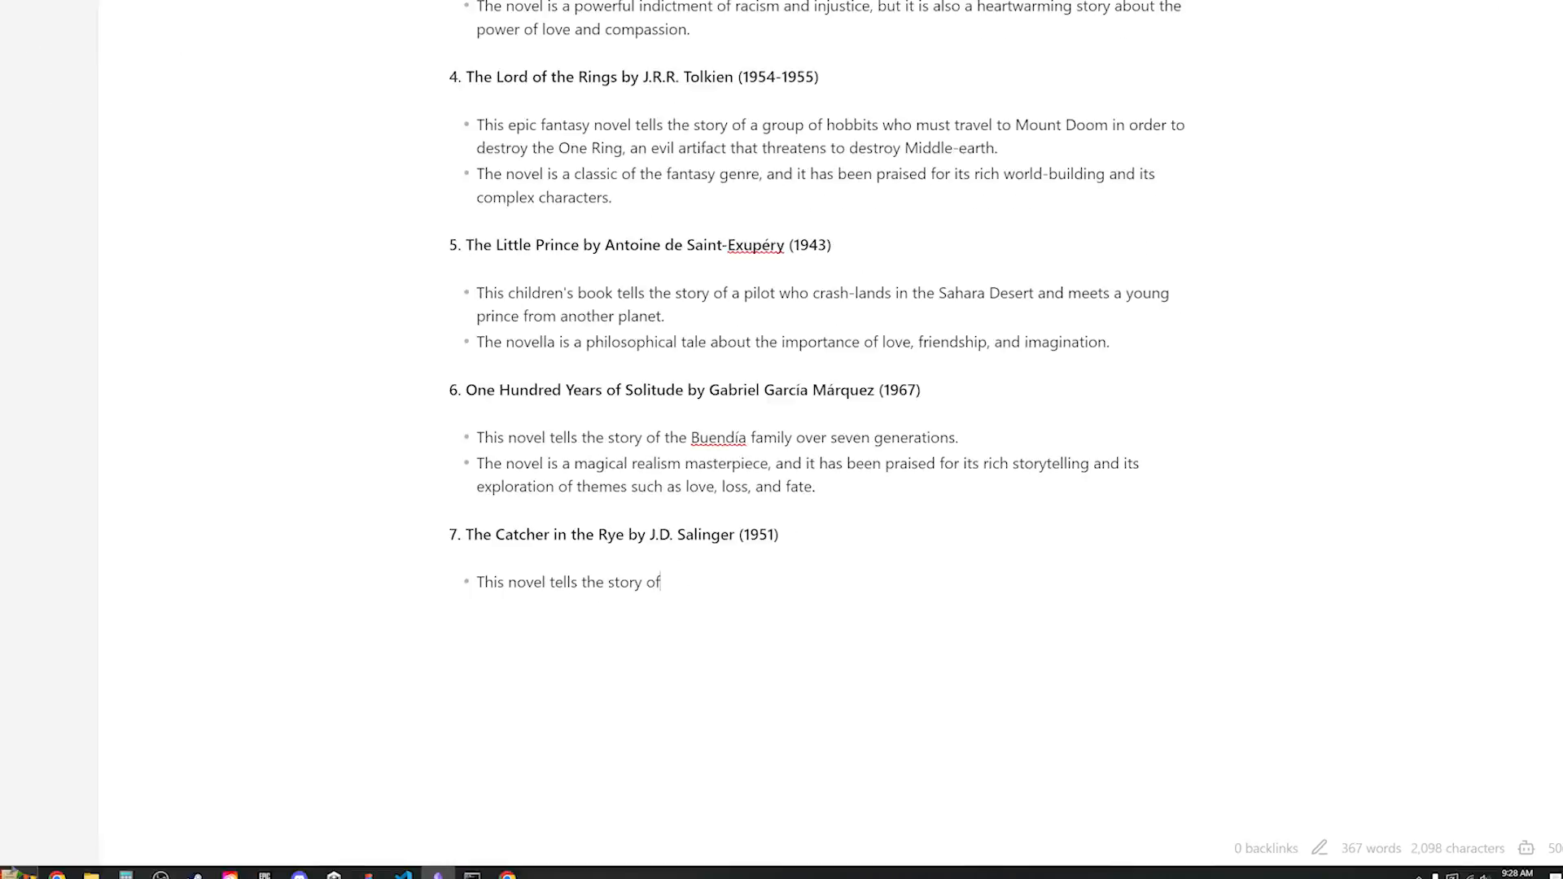
- Raise Text Generator's max token limit from 500 to 2000
click(1539, 855)
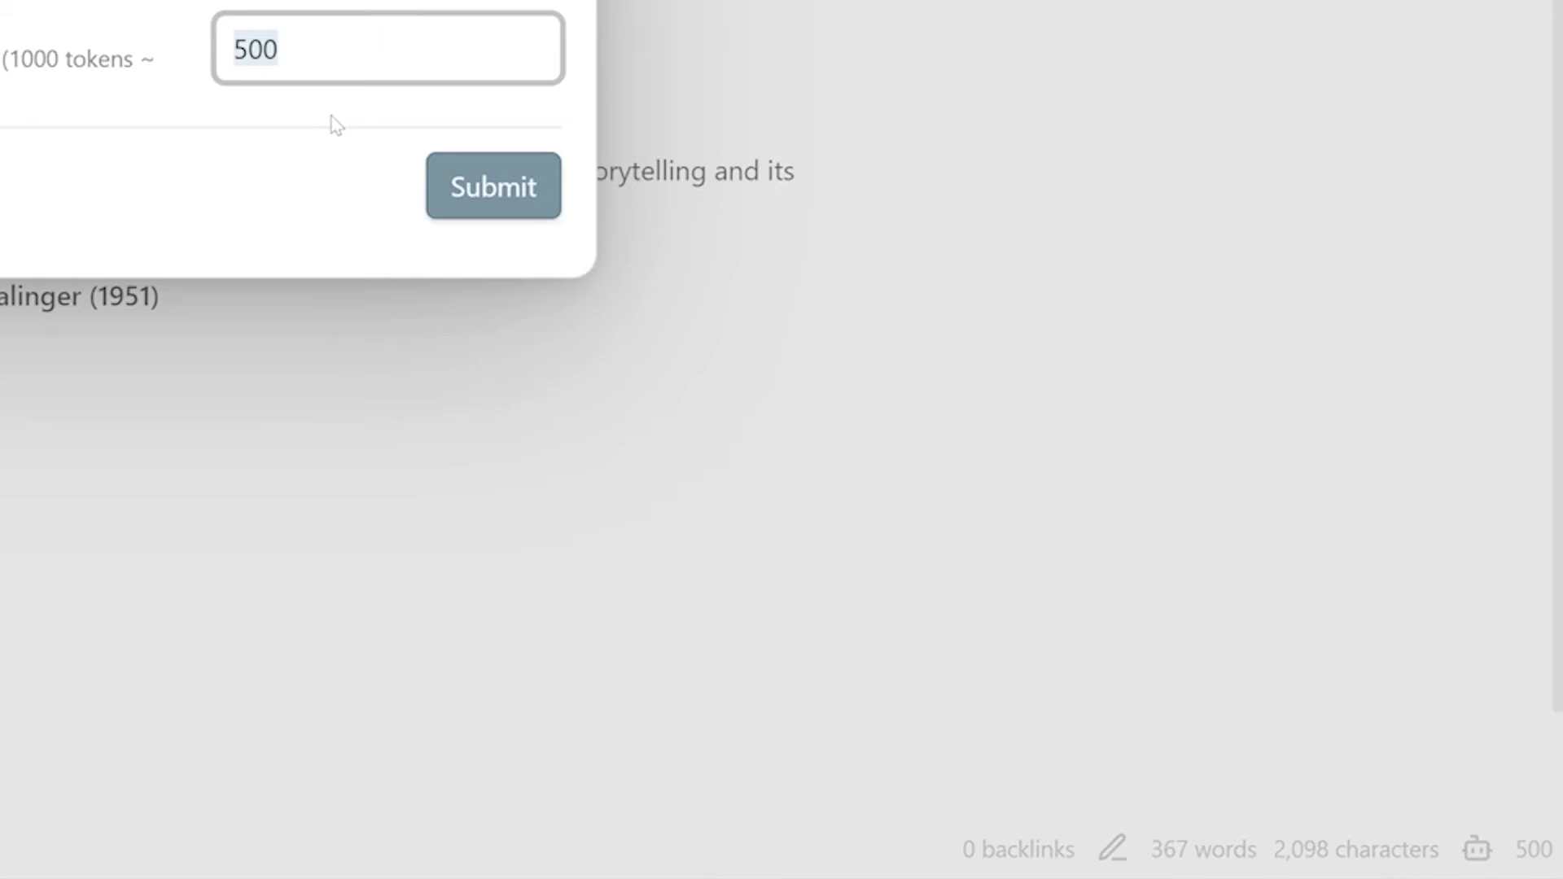
text(2000)
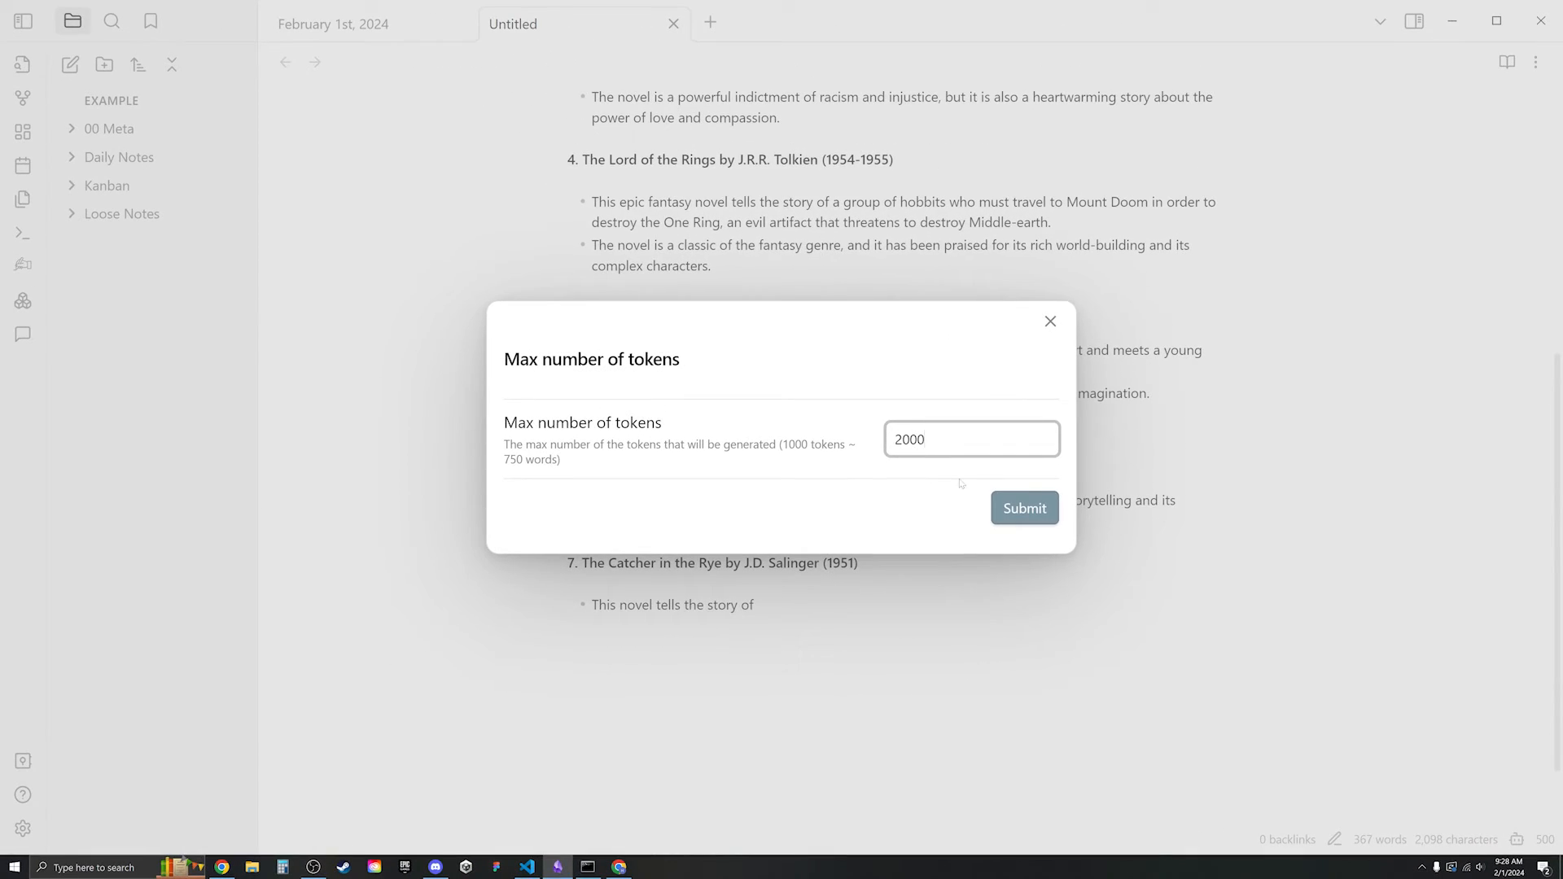
click(1019, 507)
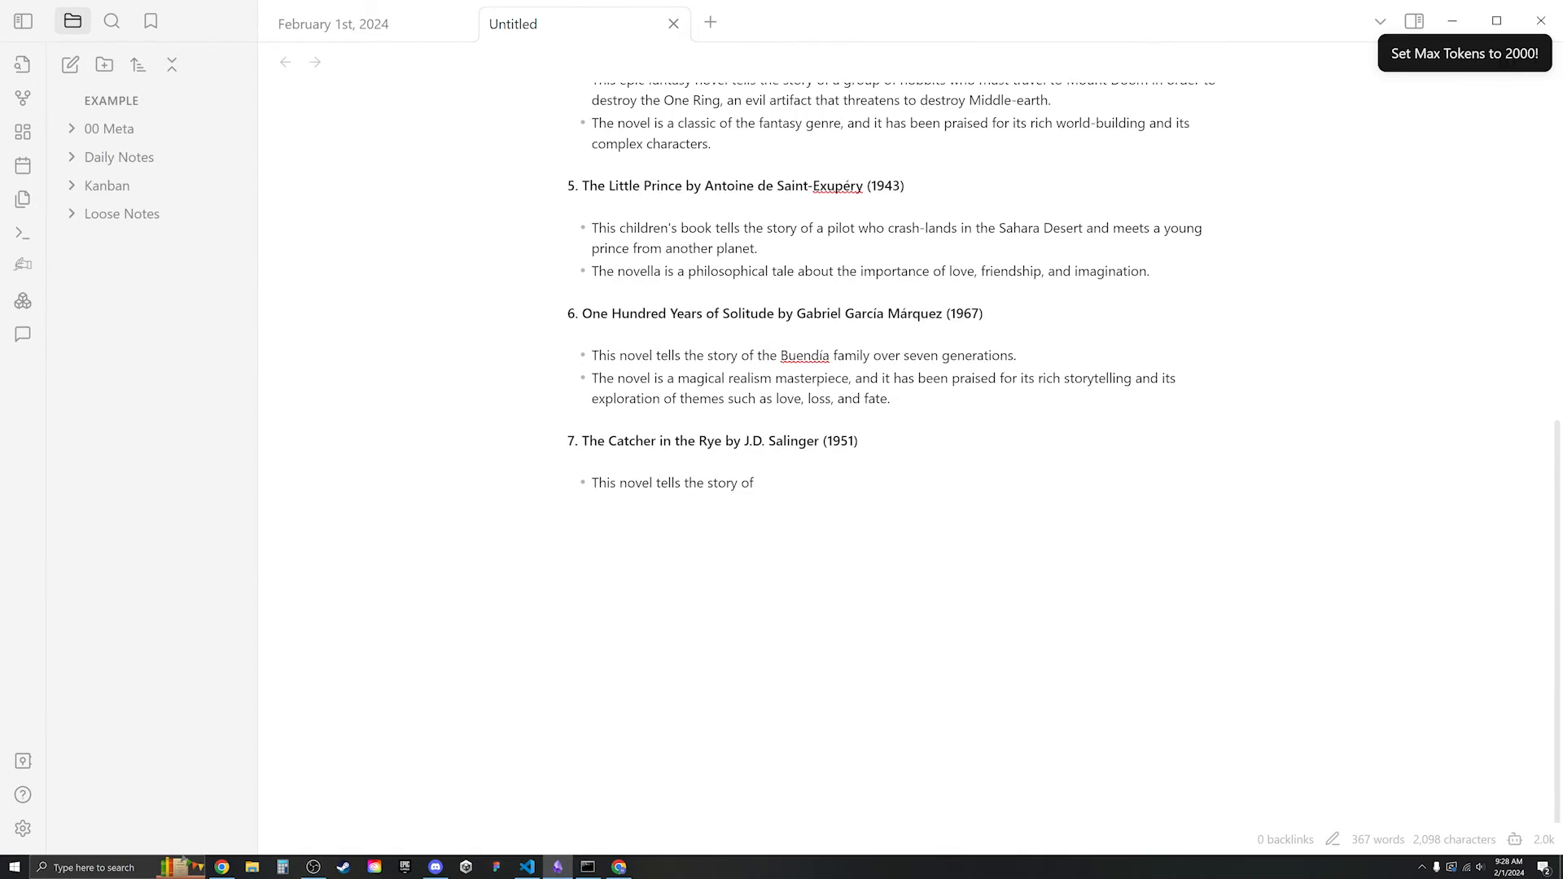
- Delete the truncated book list and regenerate a full fiction and non-fiction answer
scroll(567, 350, up, 7)
drag(753, 482, 567, 203)
key(BackSpace)
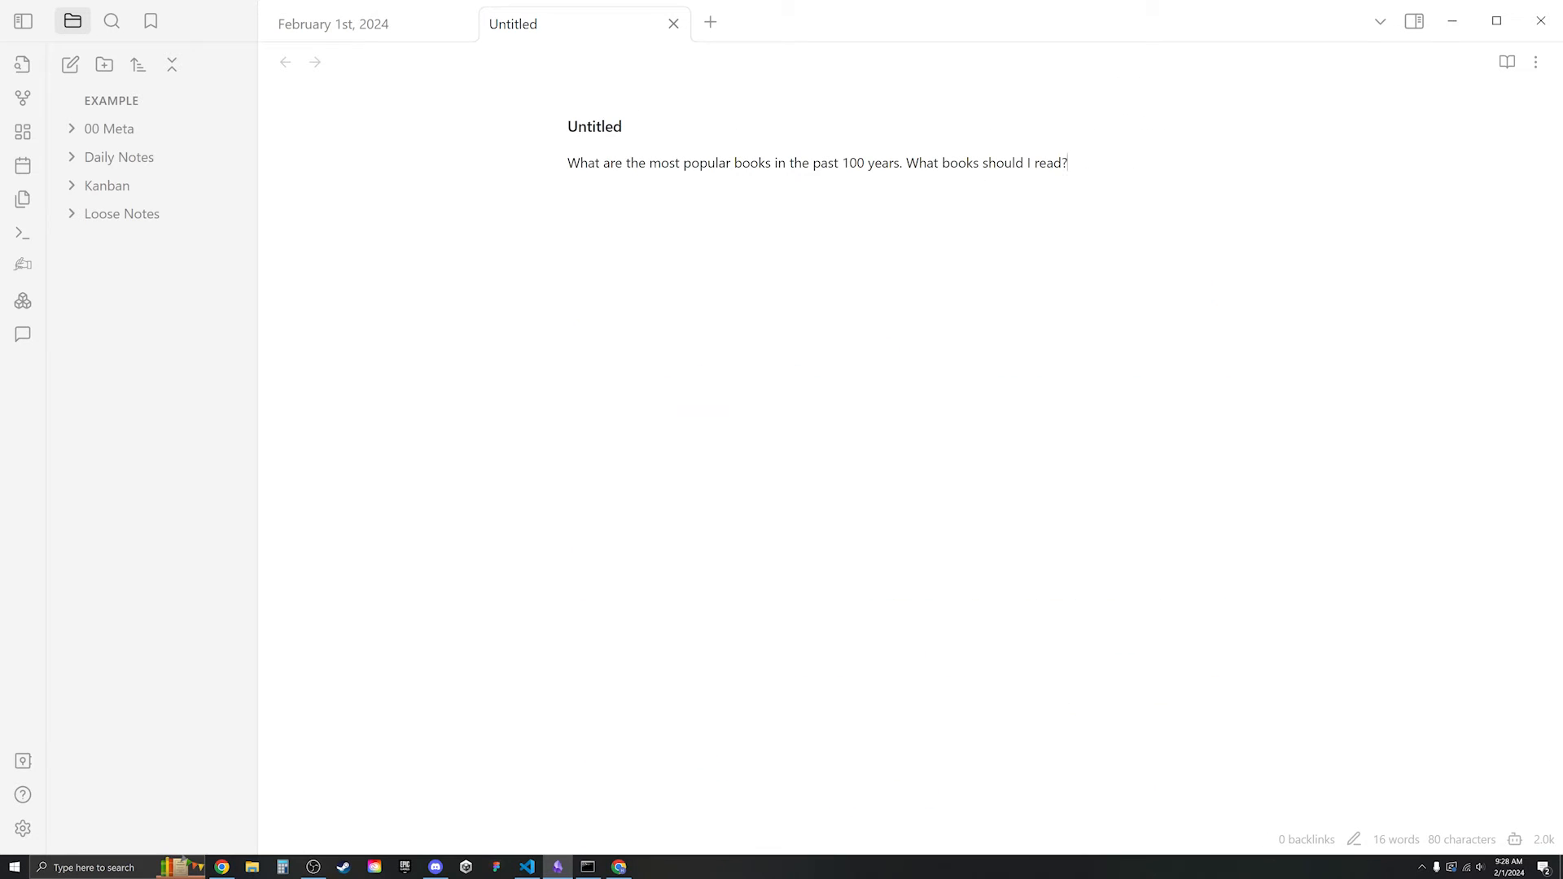
key(ctrl+j)
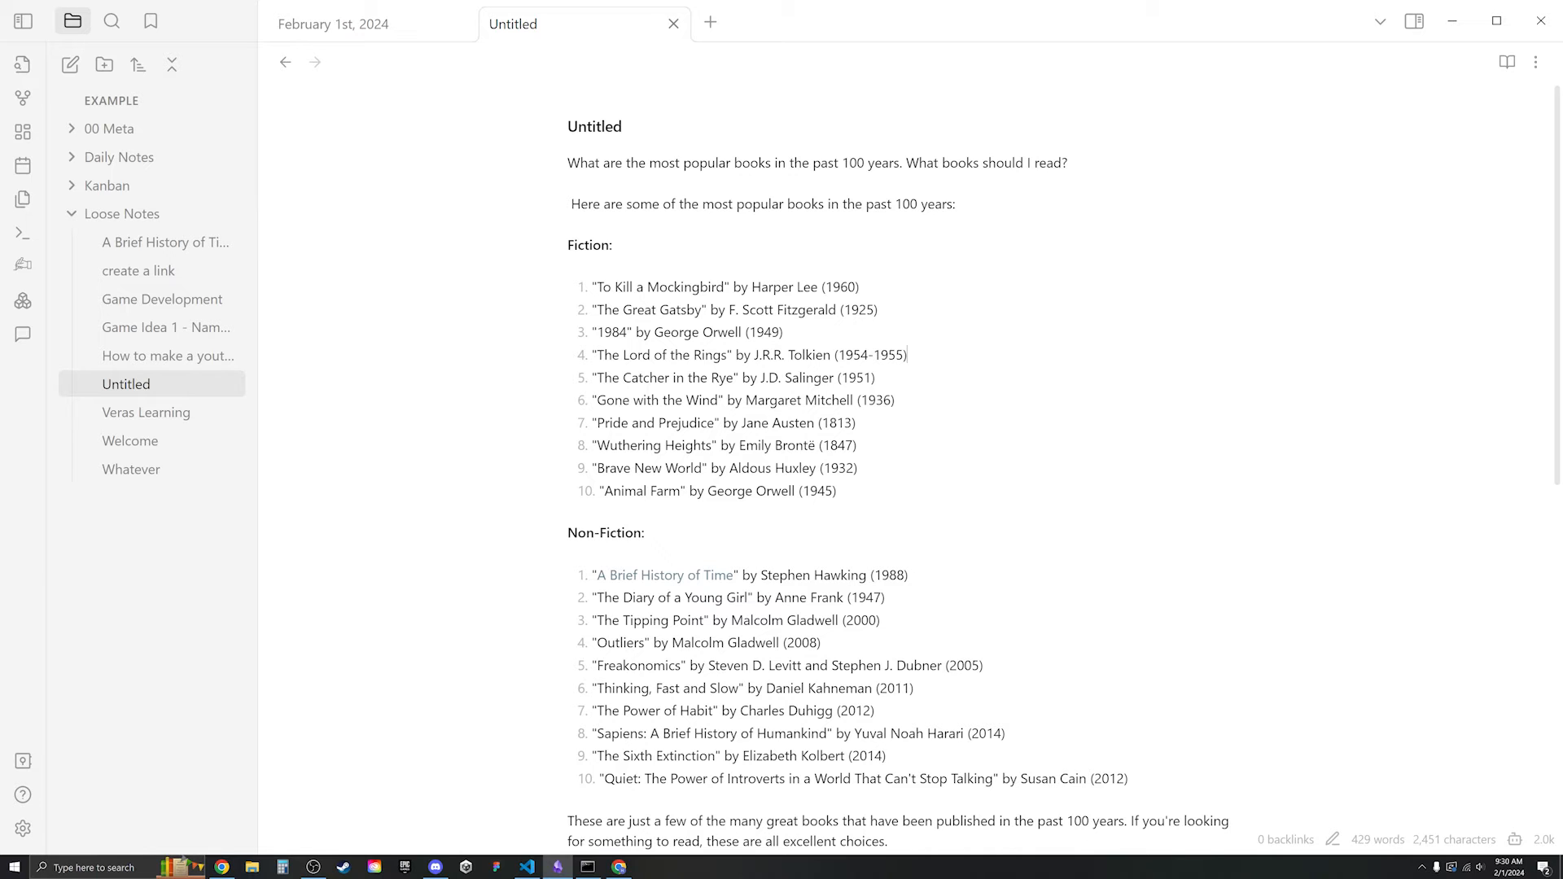
key(ctrl+End)
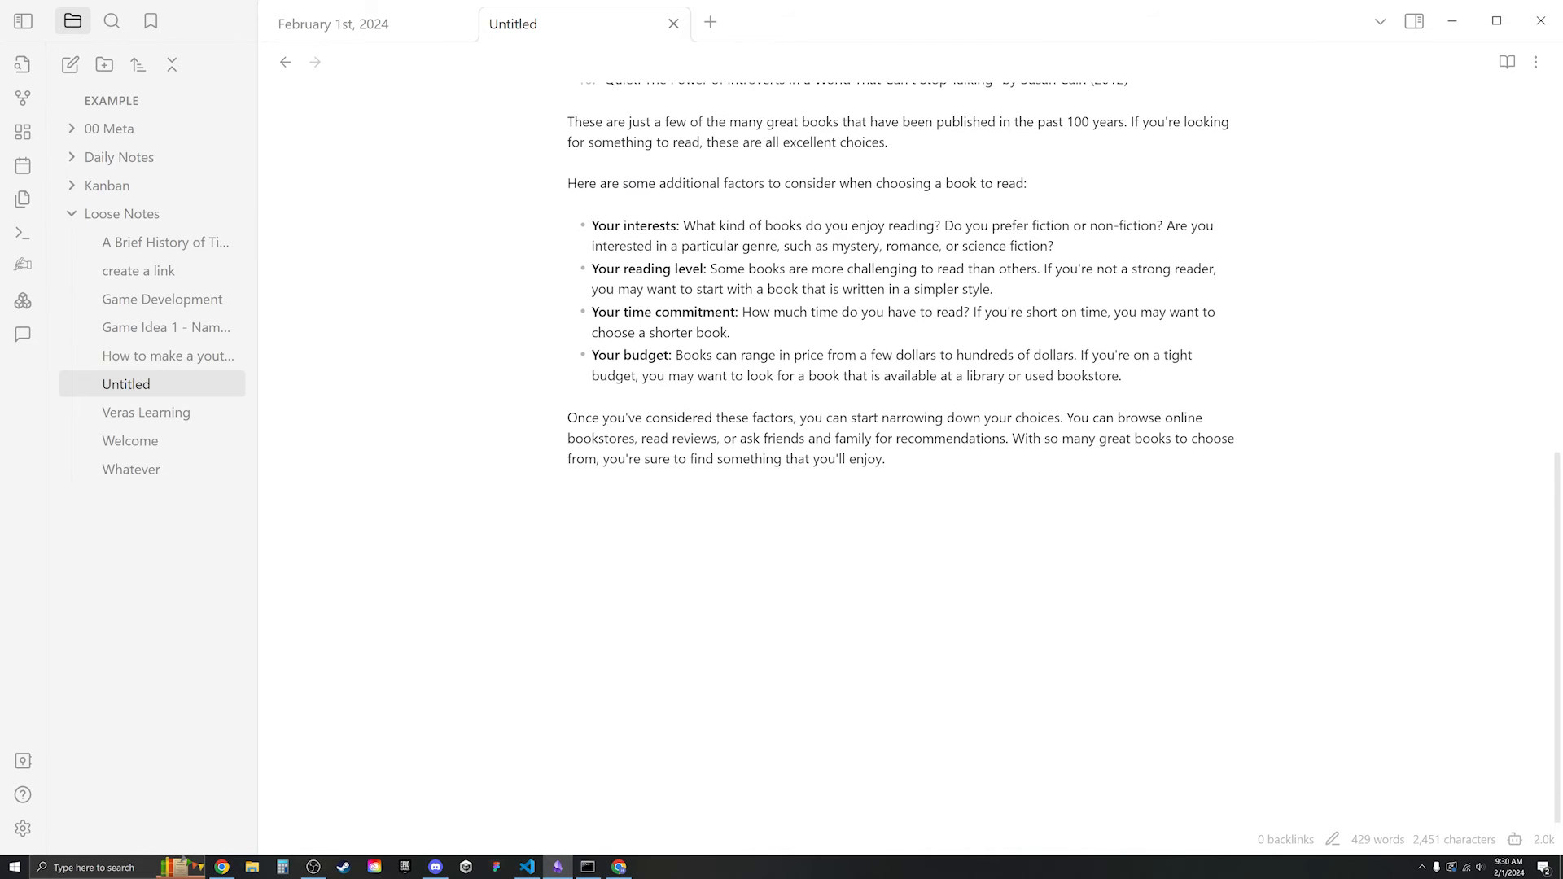
- Run /title to name the note 'Most Popular Books of the Past Century Must-Read Classics'
text(/)
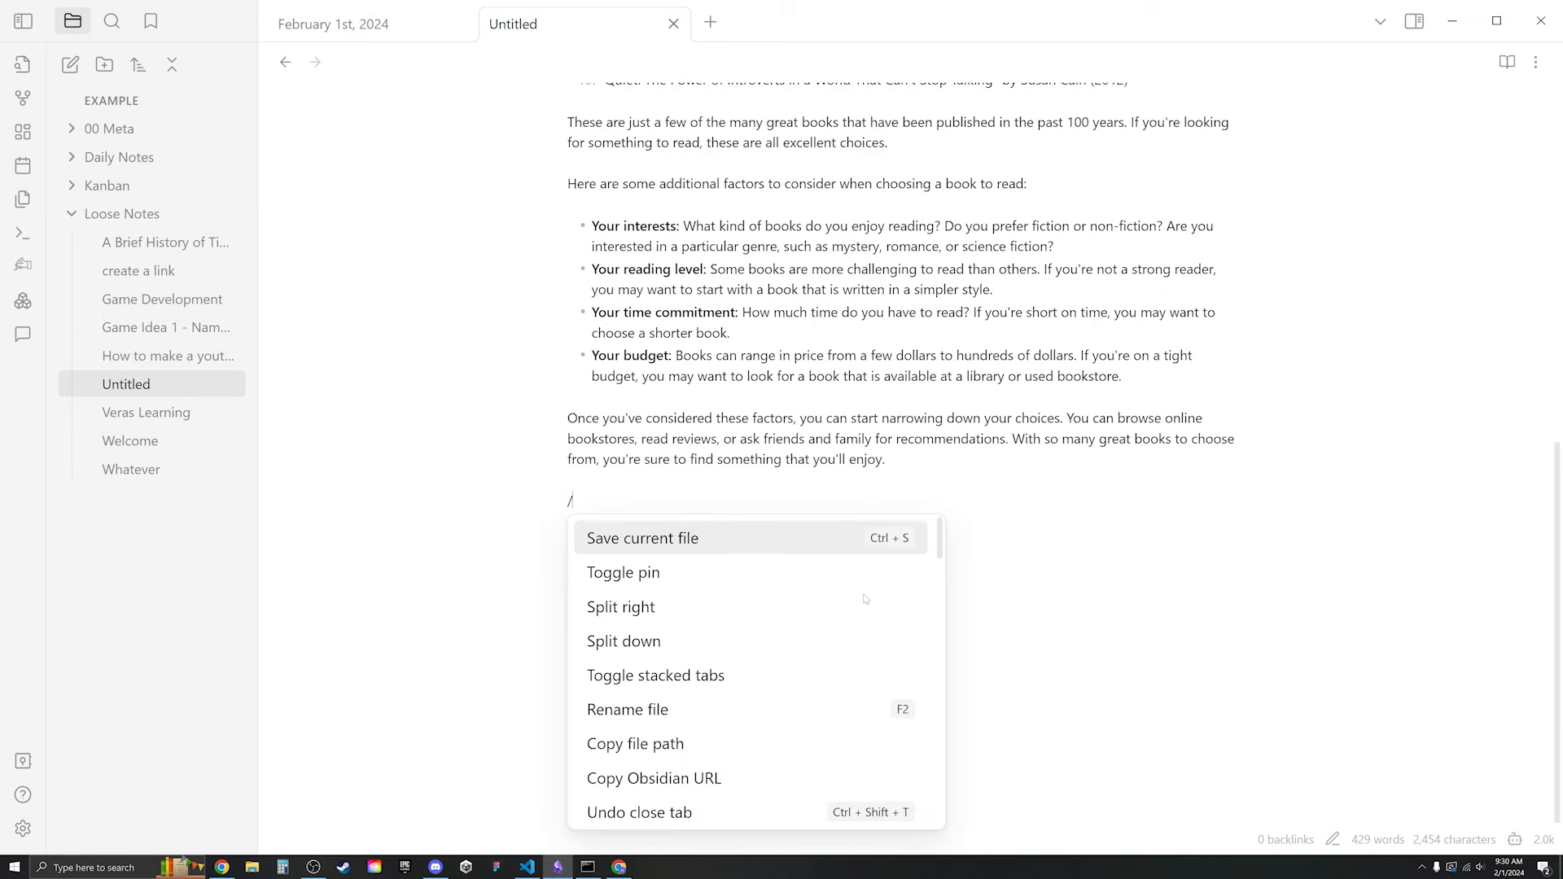
text(title)
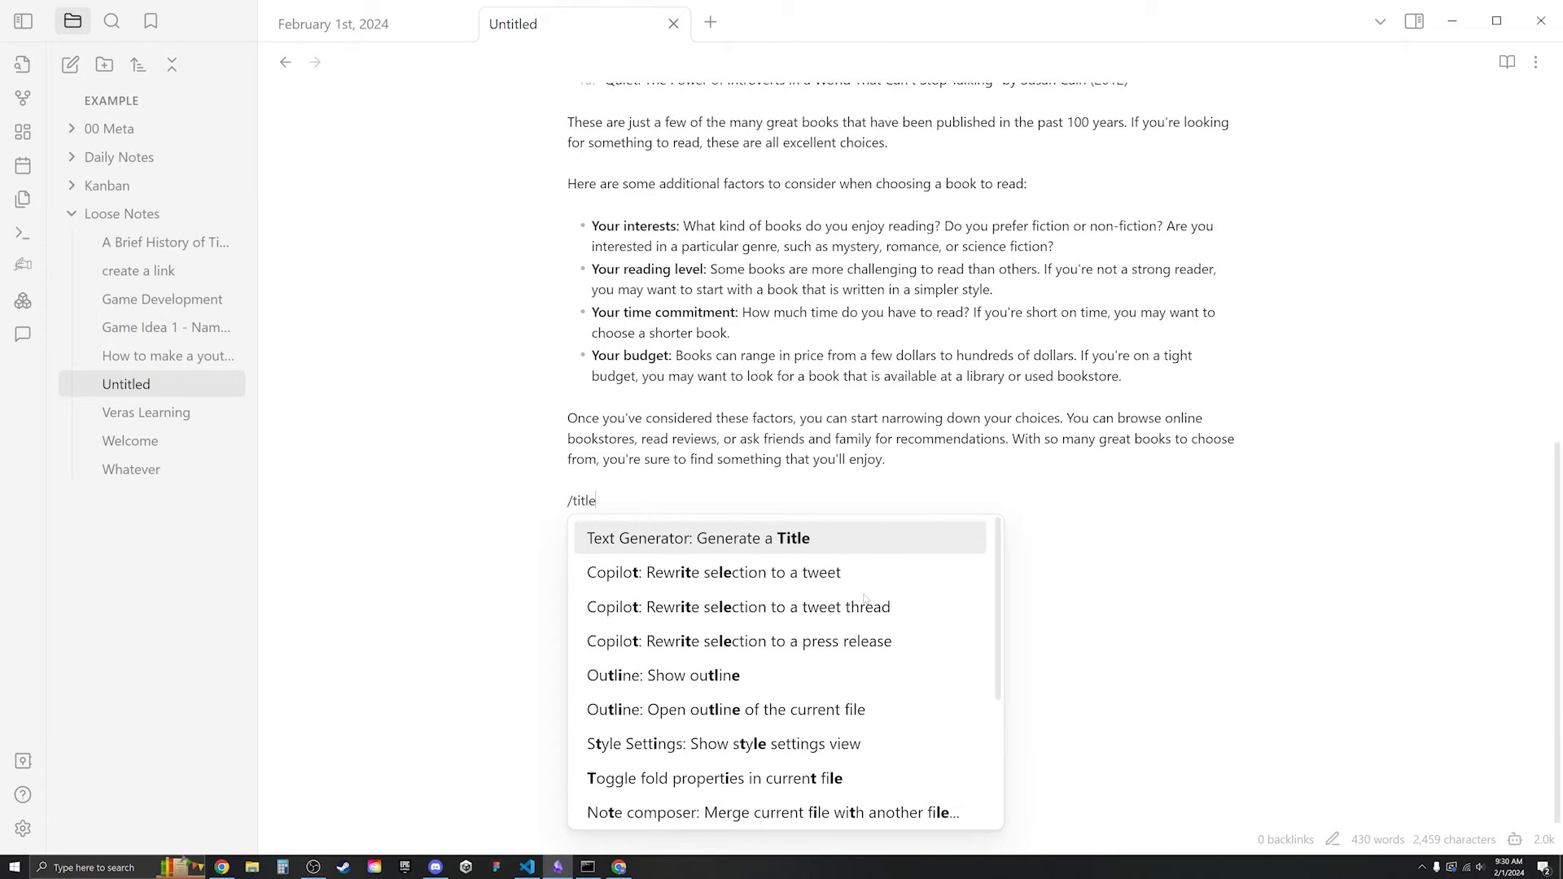
key(Return)
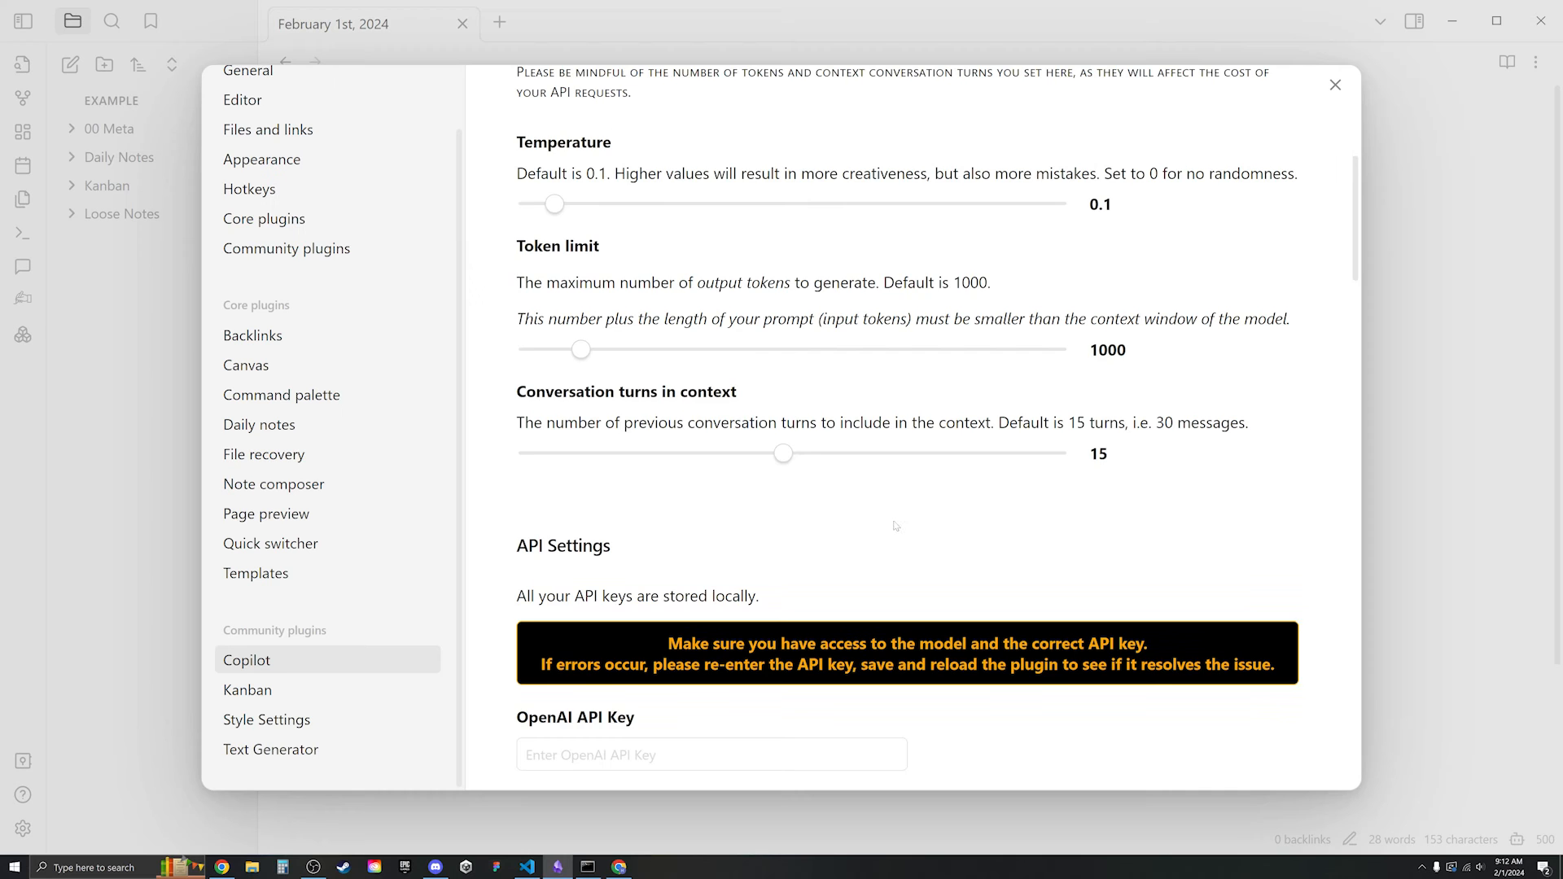
- Change Copilot's Default Model from GEMINI PRO to GPT-4 TURBO
scroll(934, 534, up, 6)
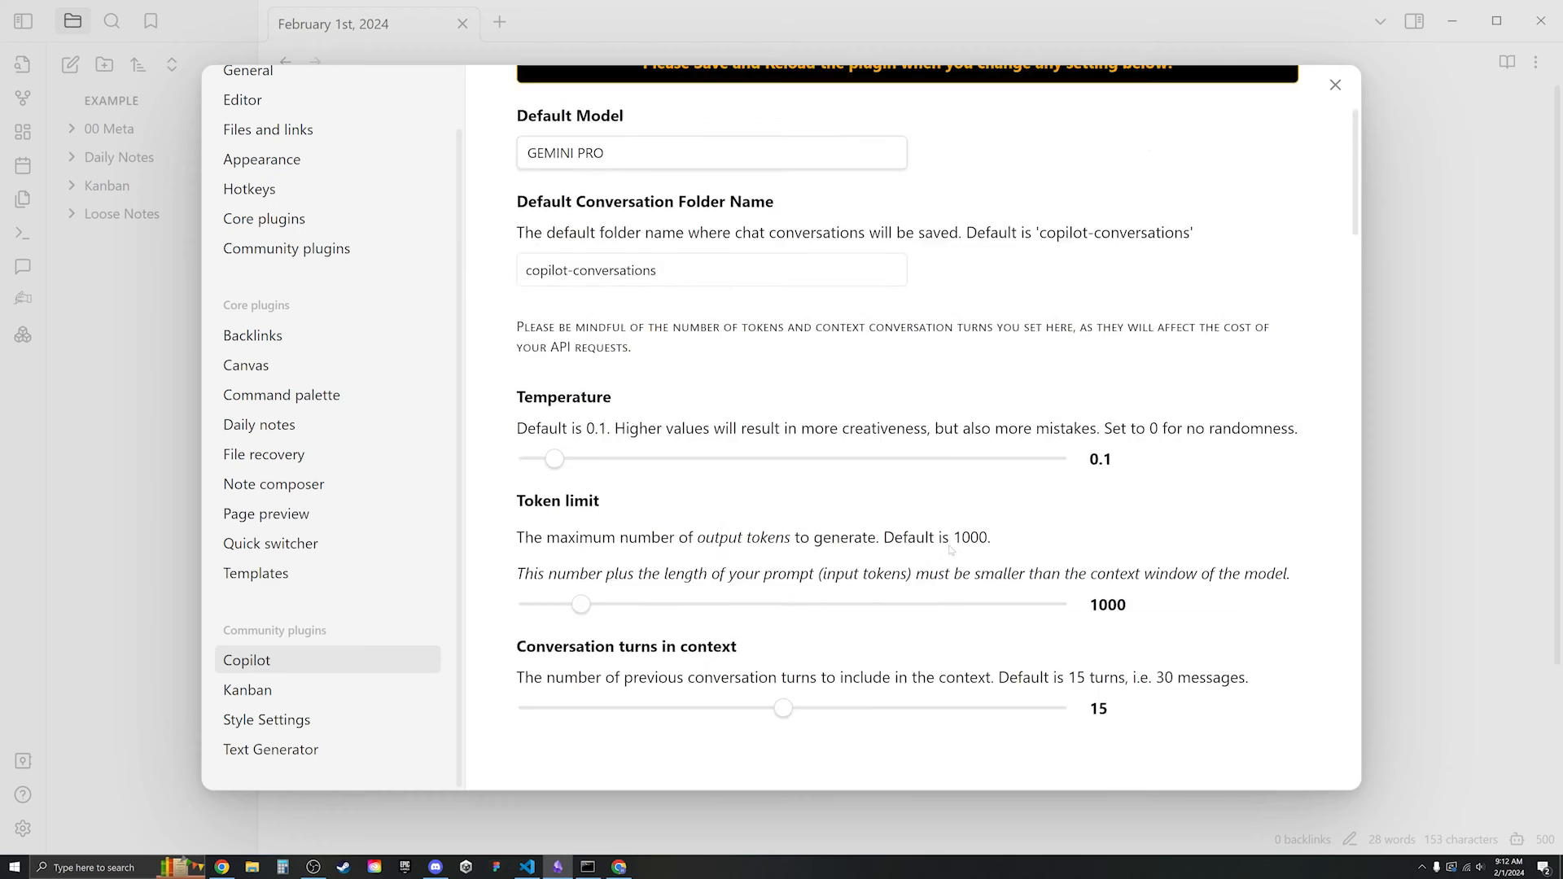
click(773, 387)
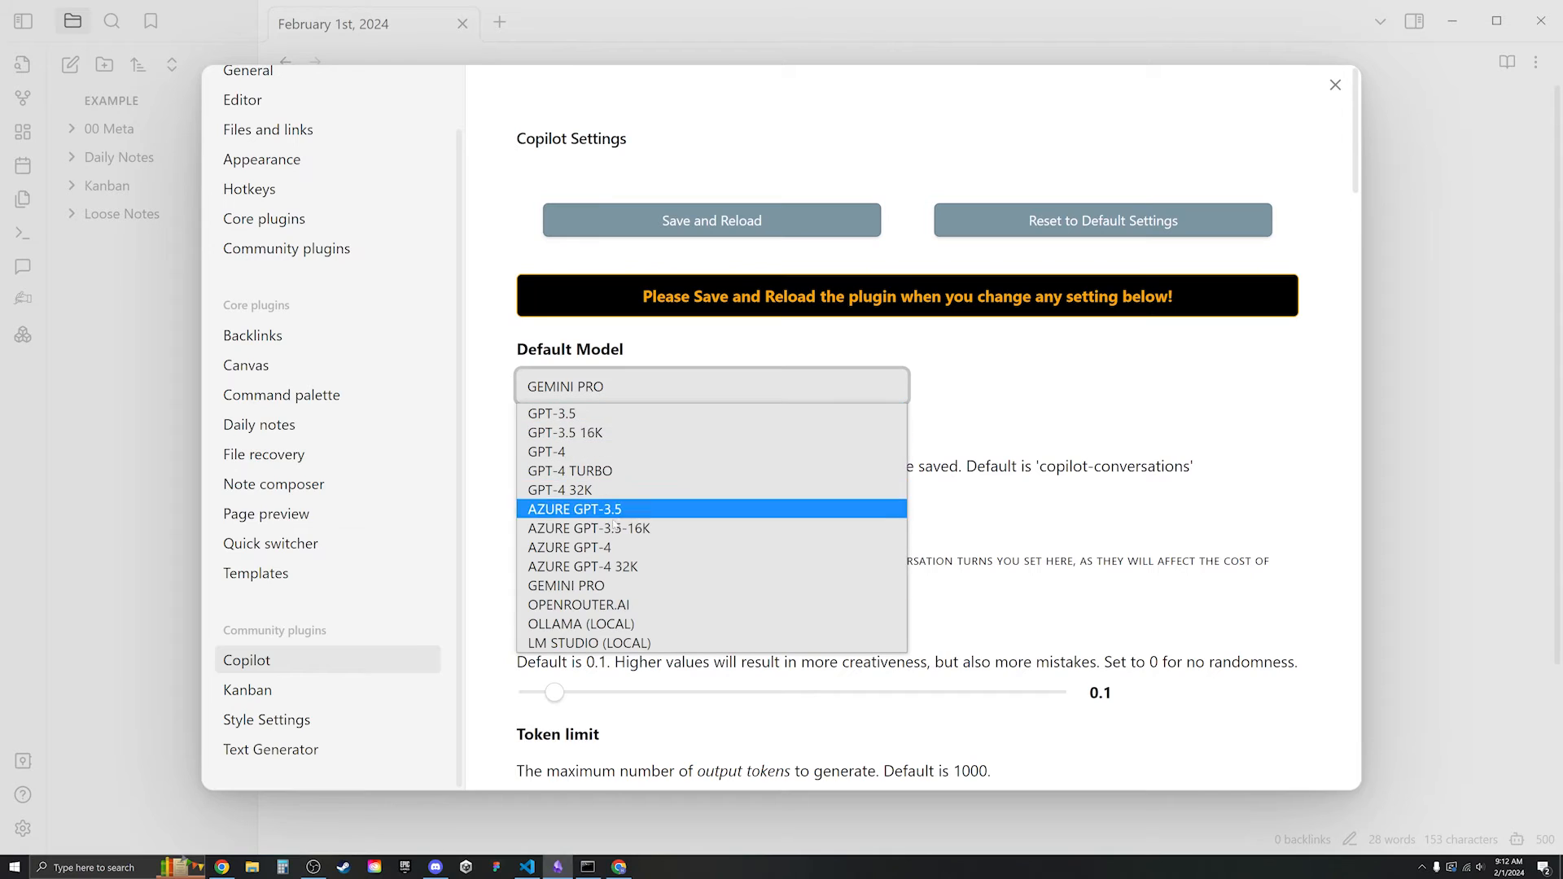
click(626, 472)
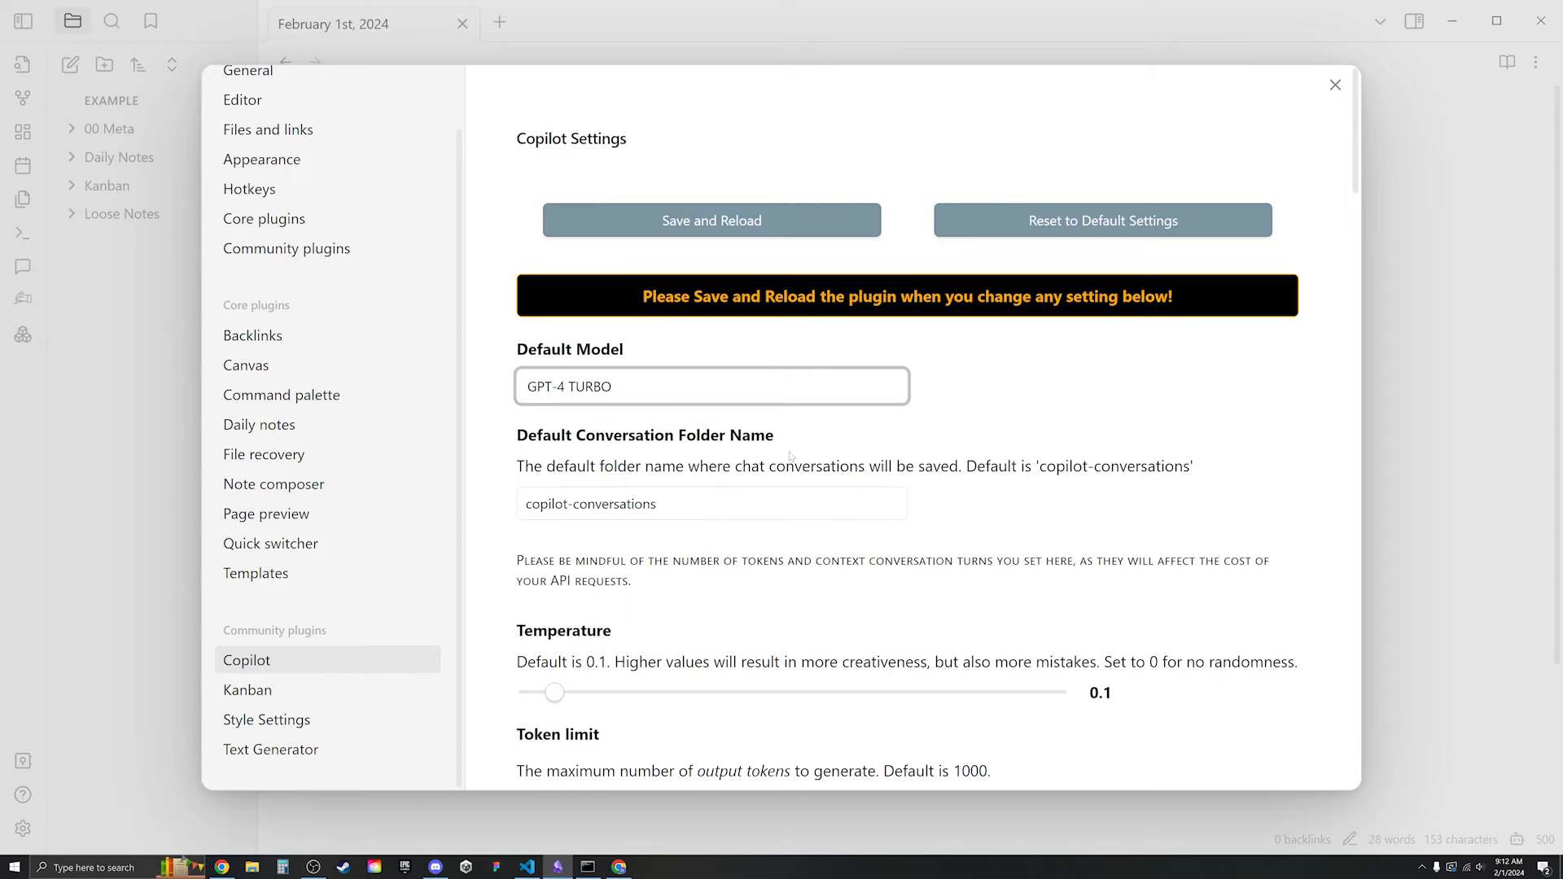
click(1071, 432)
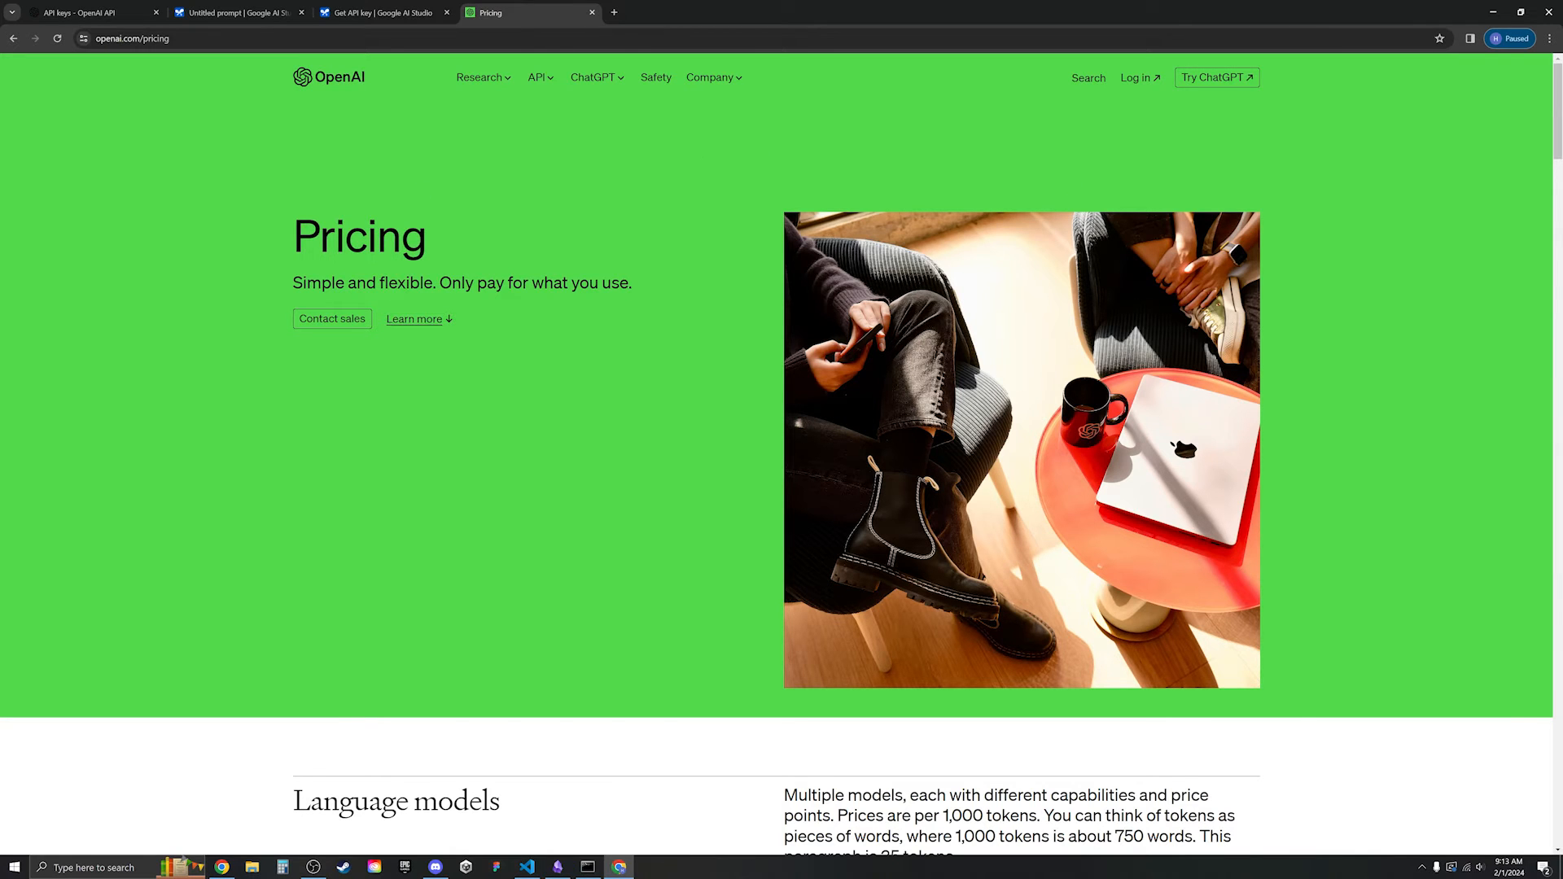
- Review GPT-4 Turbo's per-1,000-token pricing on openai.com/pricing, then head to Log in
drag(281, 296, 388, 285)
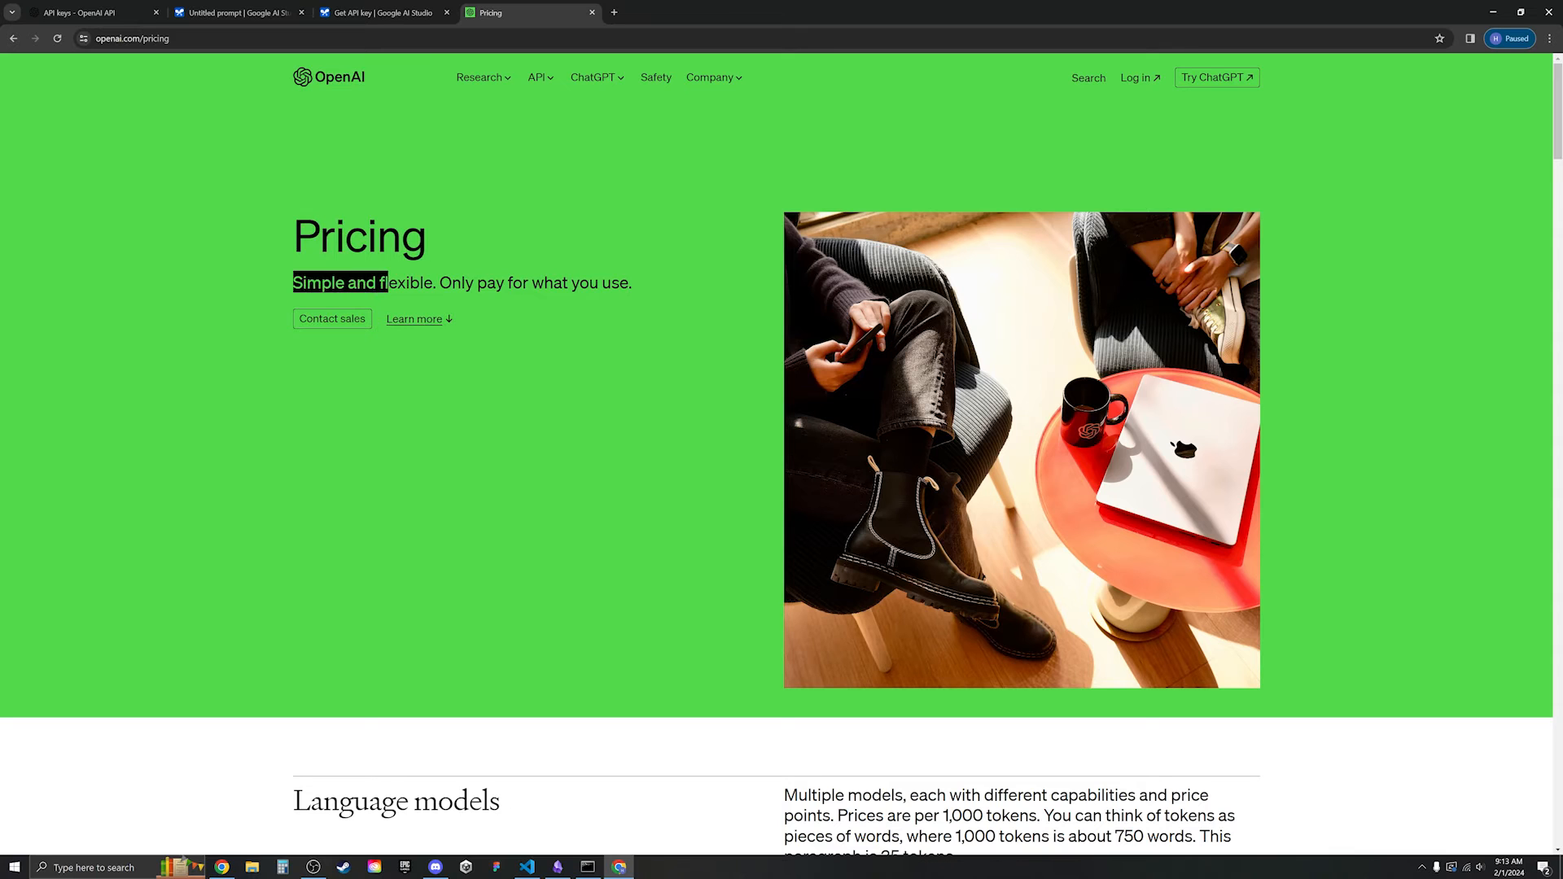
scroll(653, 362, down, 7)
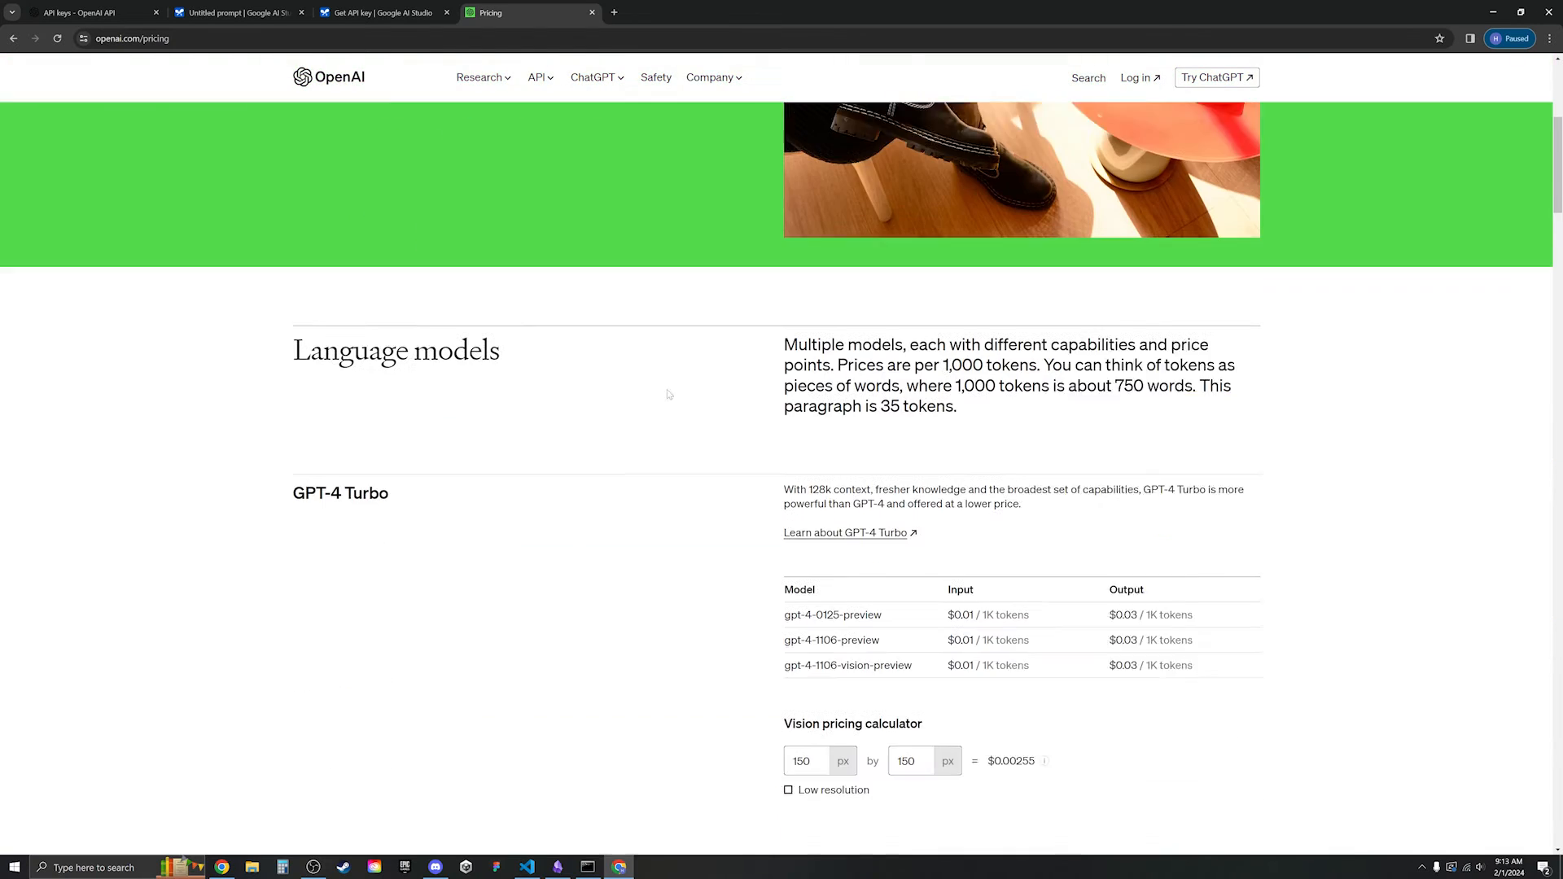
scroll(700, 416, down, 1)
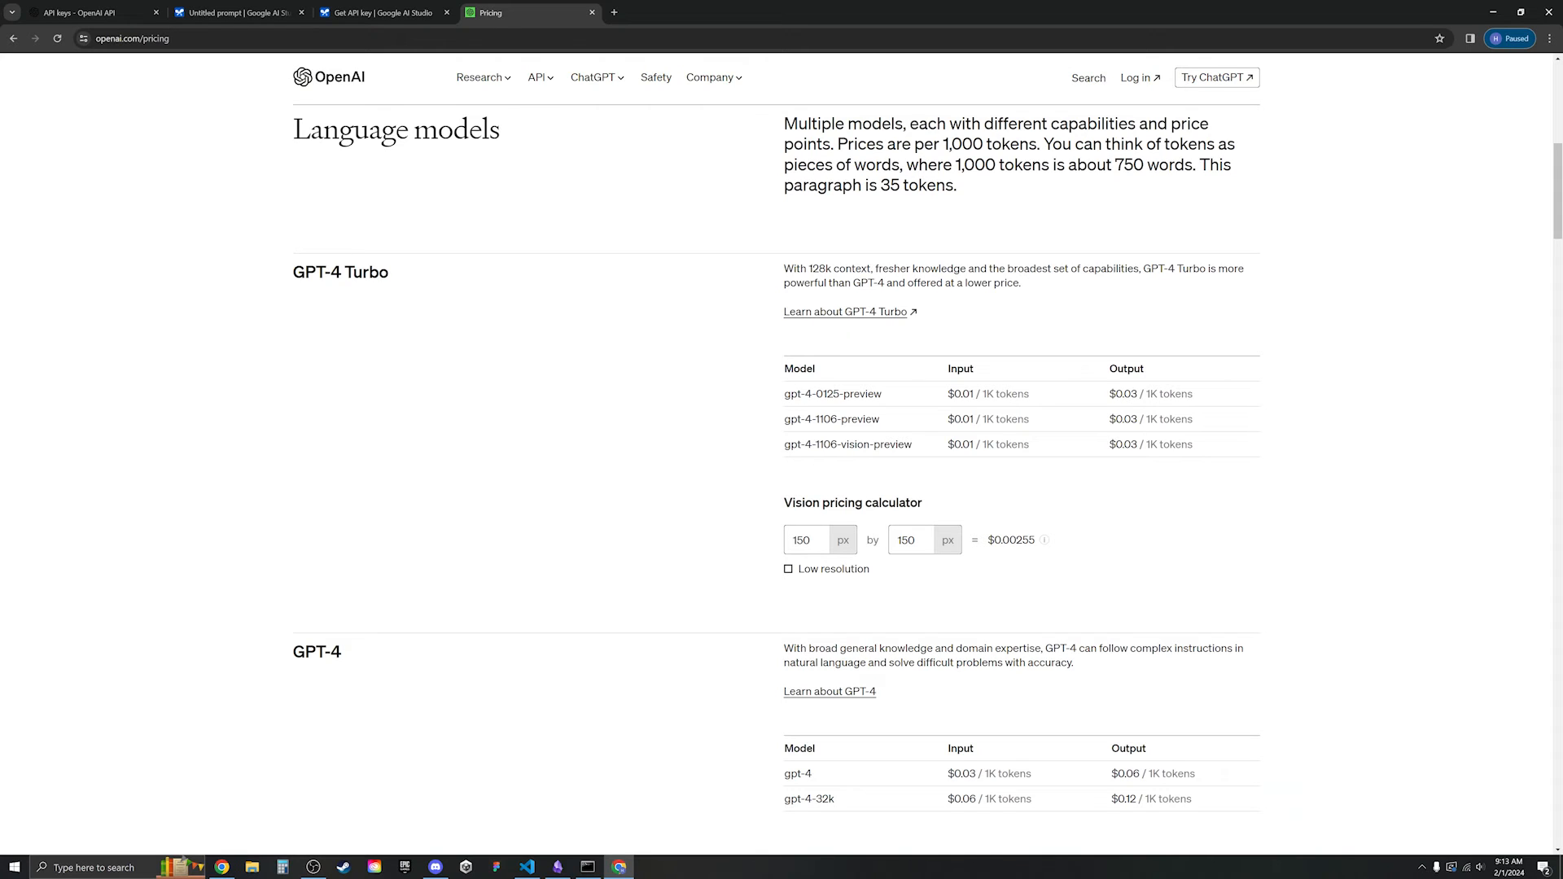
drag(287, 272, 478, 295)
click(546, 317)
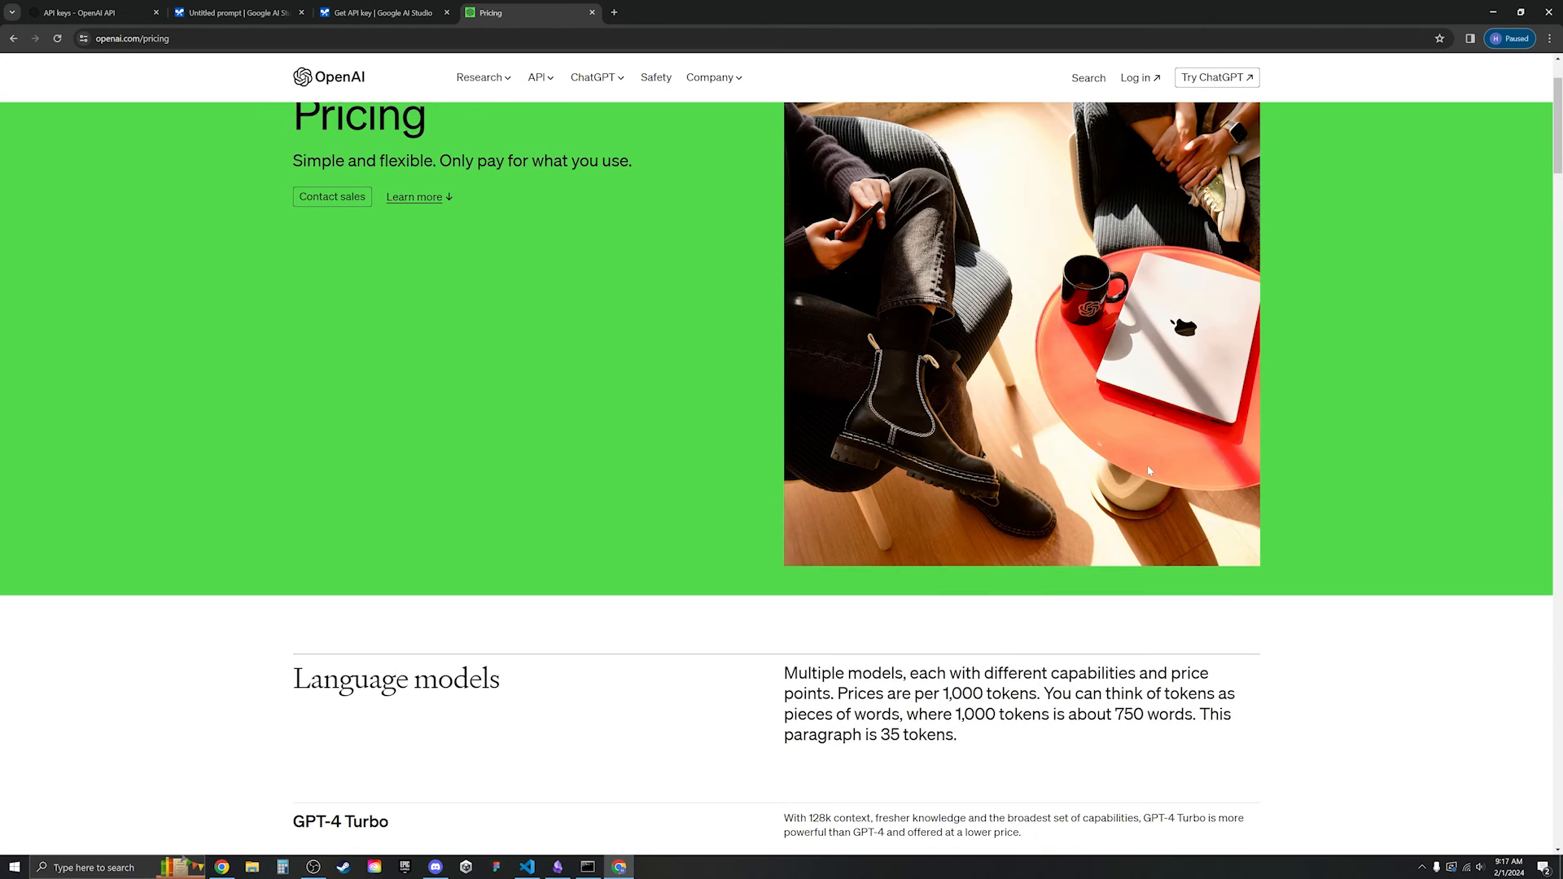
scroll(1146, 79, up, 2)
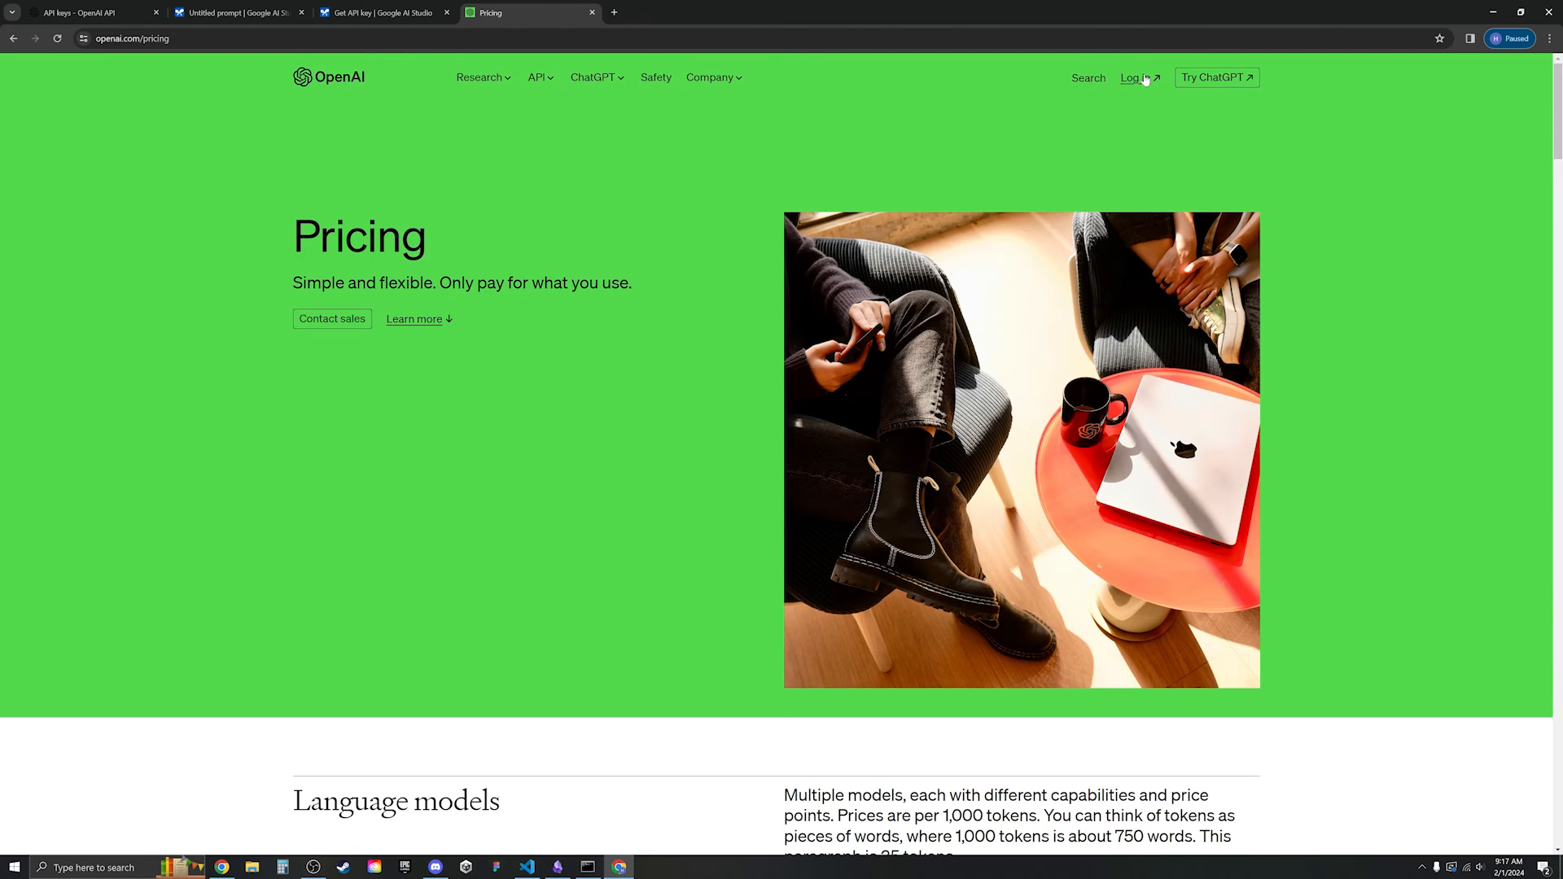
click(1145, 79)
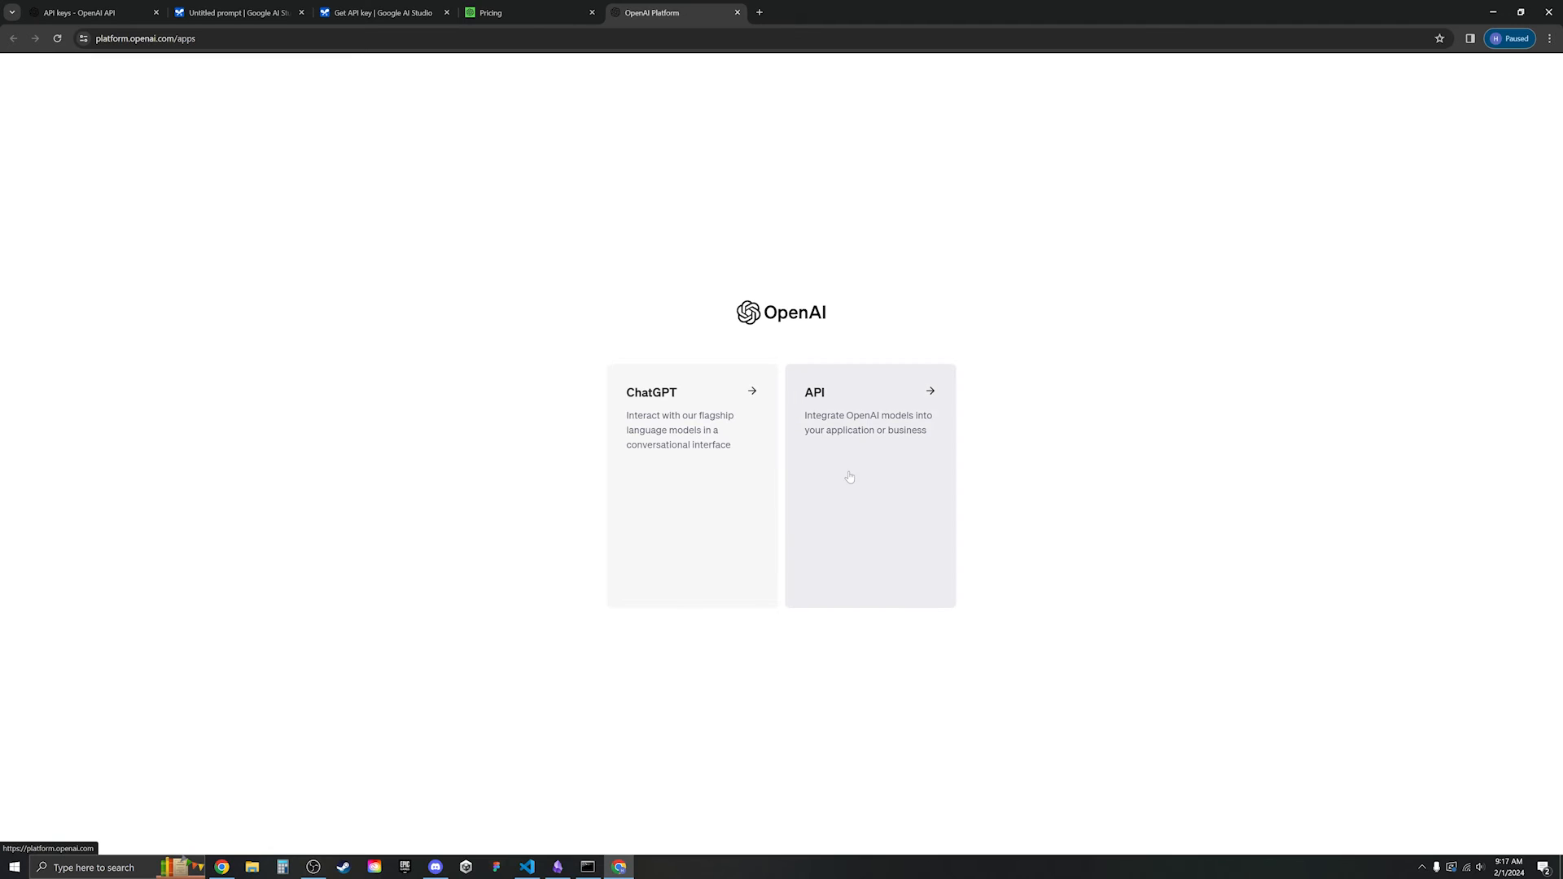
- Enter the API side of OpenAI Platform and go to the API keys page
click(848, 477)
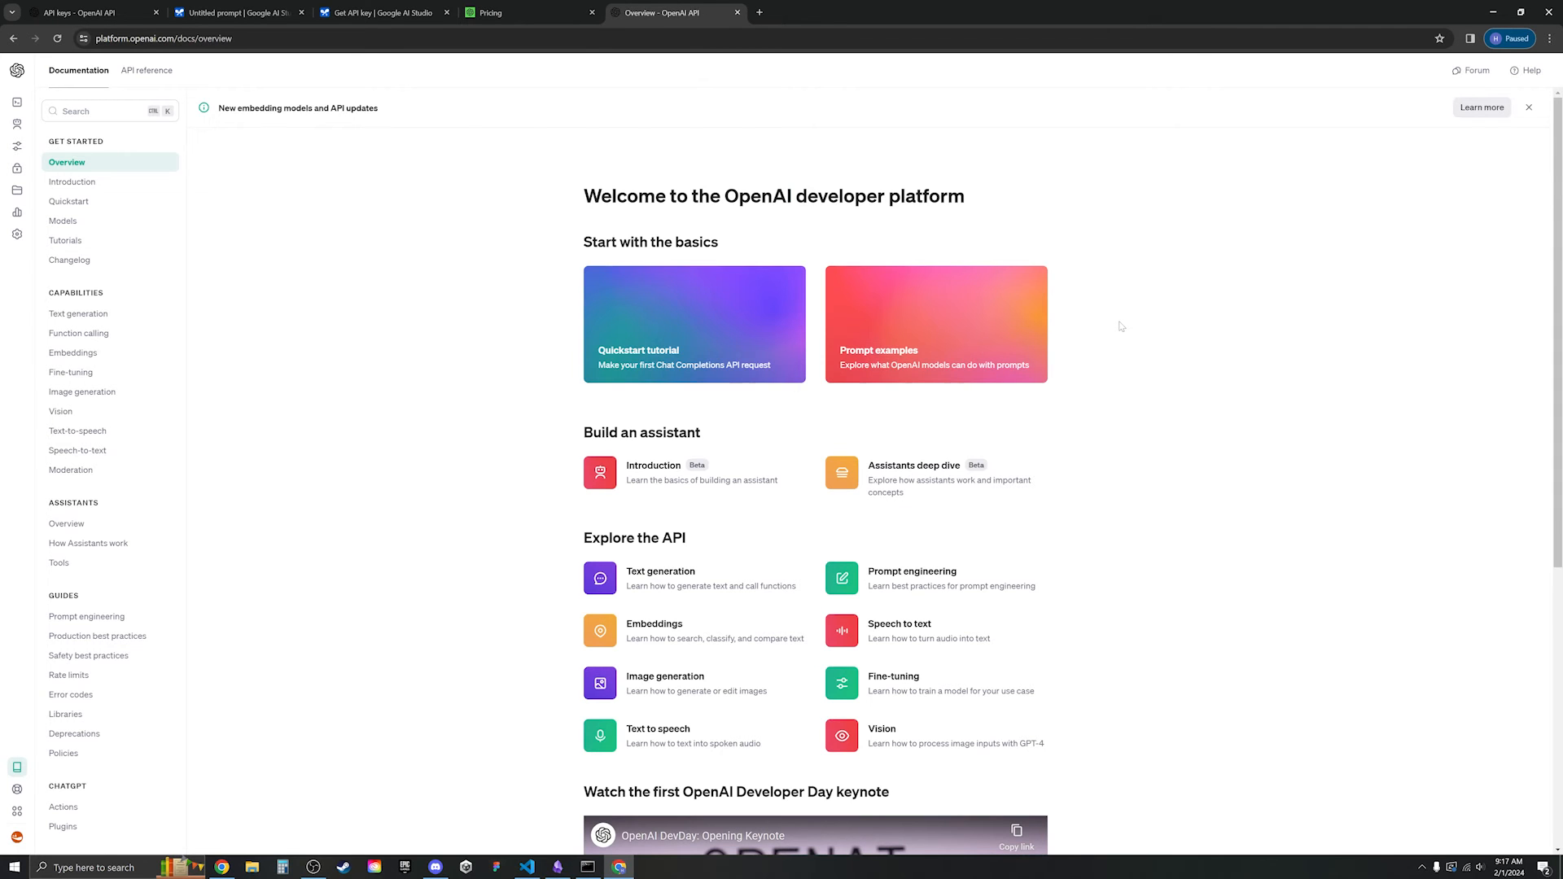
mouse_move(31, 218)
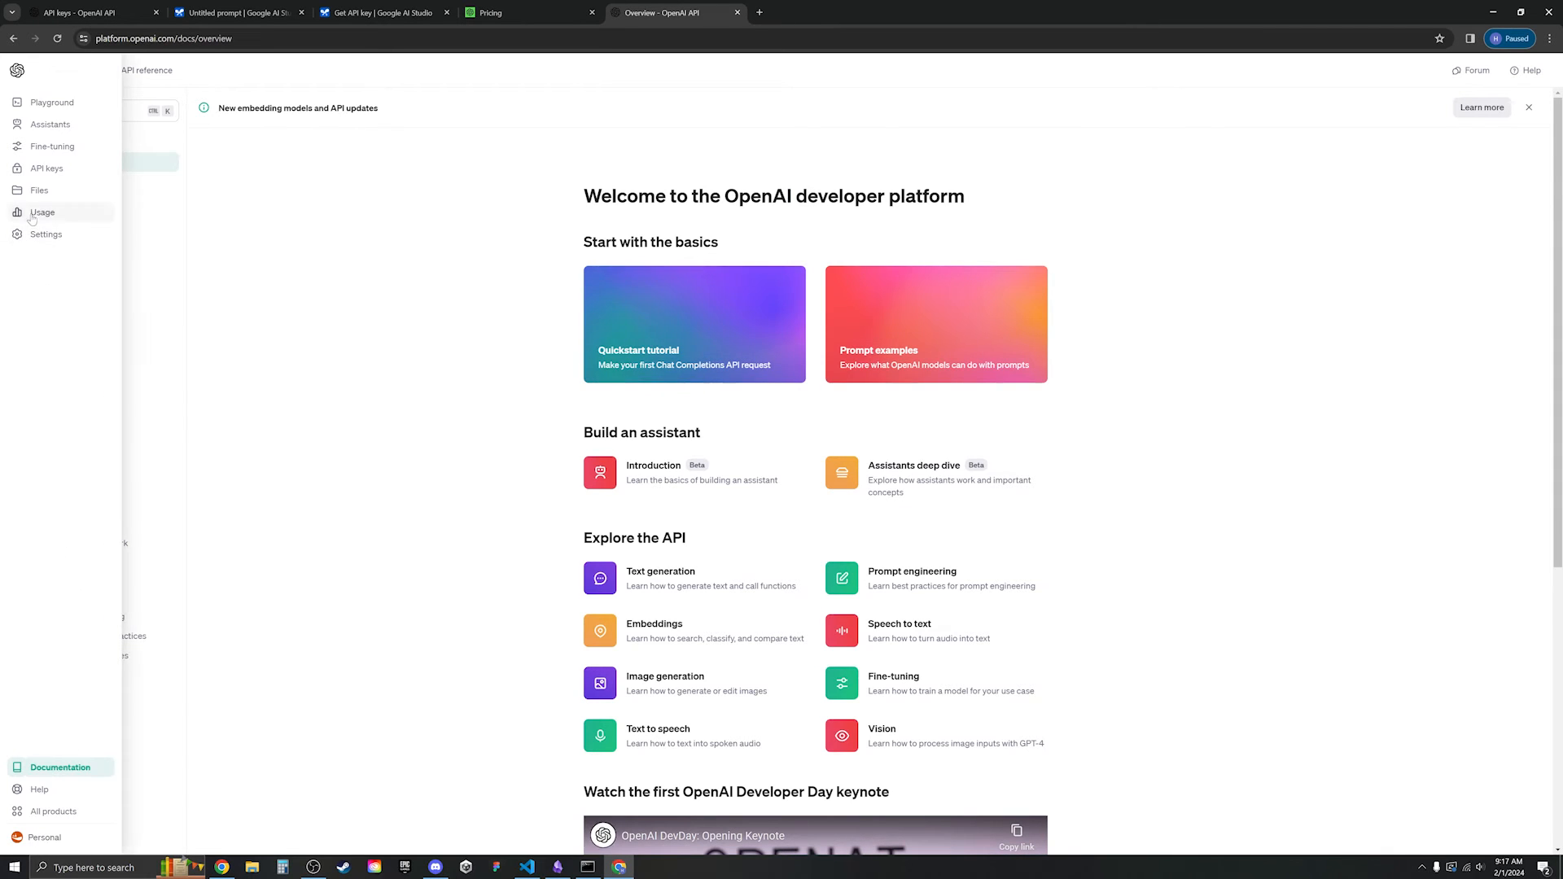
click(46, 168)
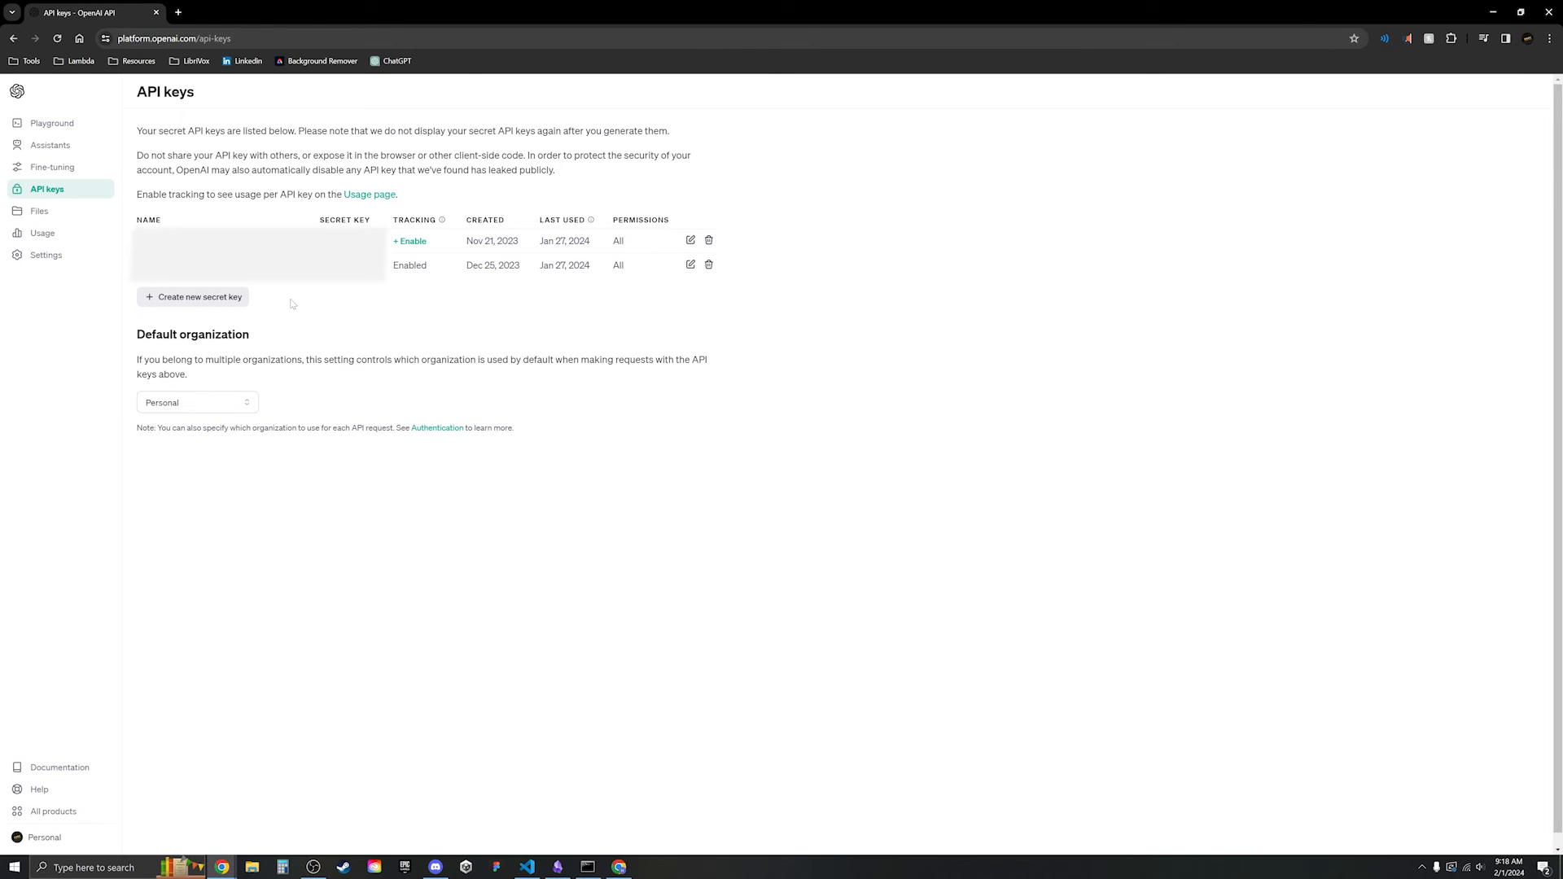
- Create a new secret key named 'test' and copy it
click(233, 298)
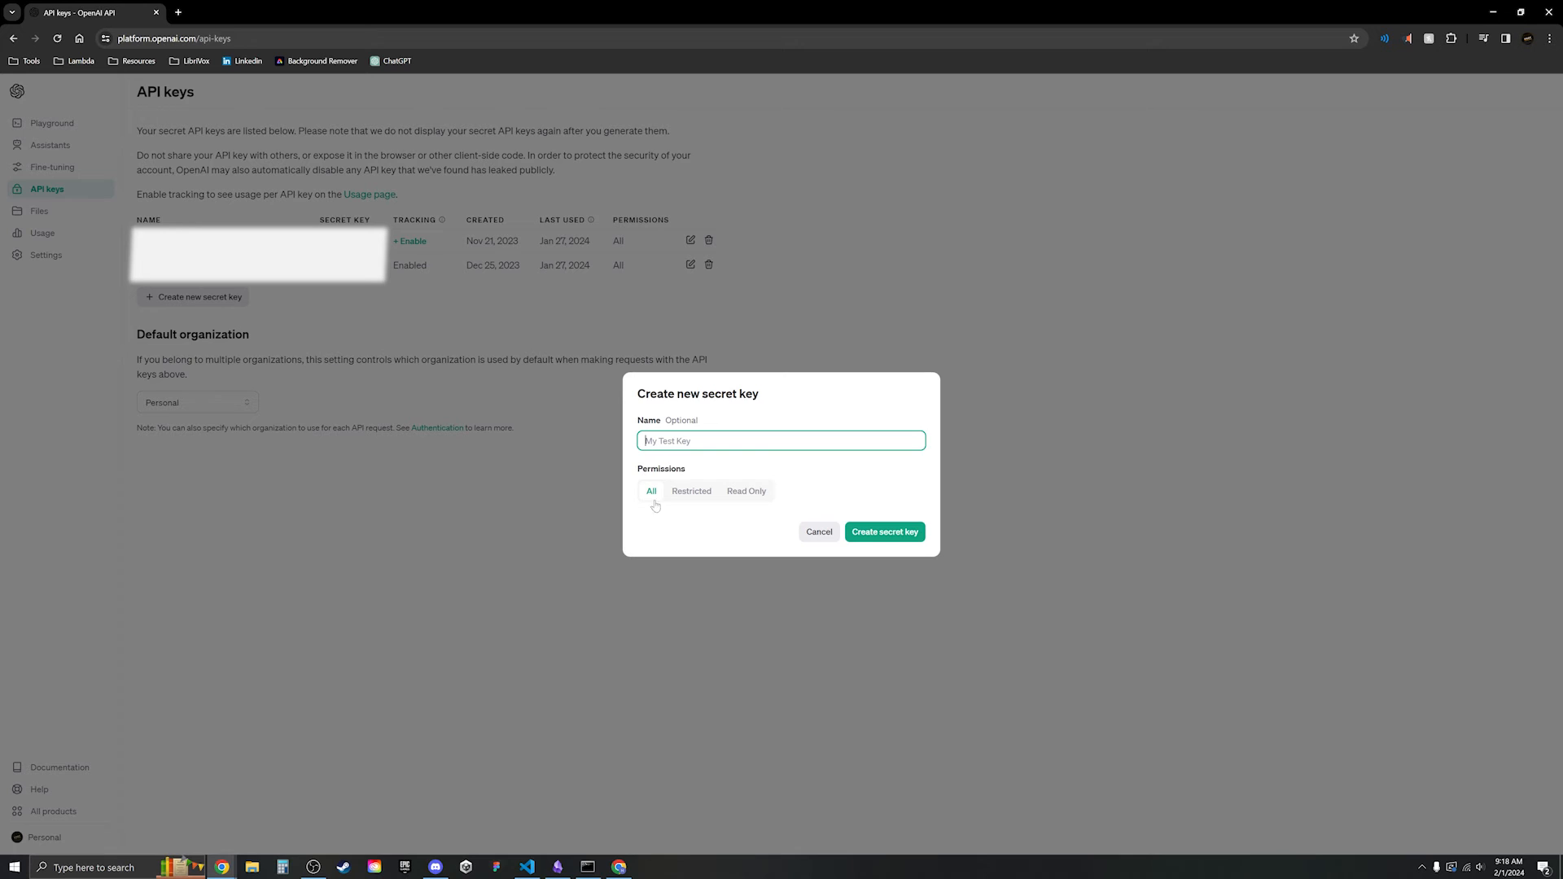
text(test)
click(898, 537)
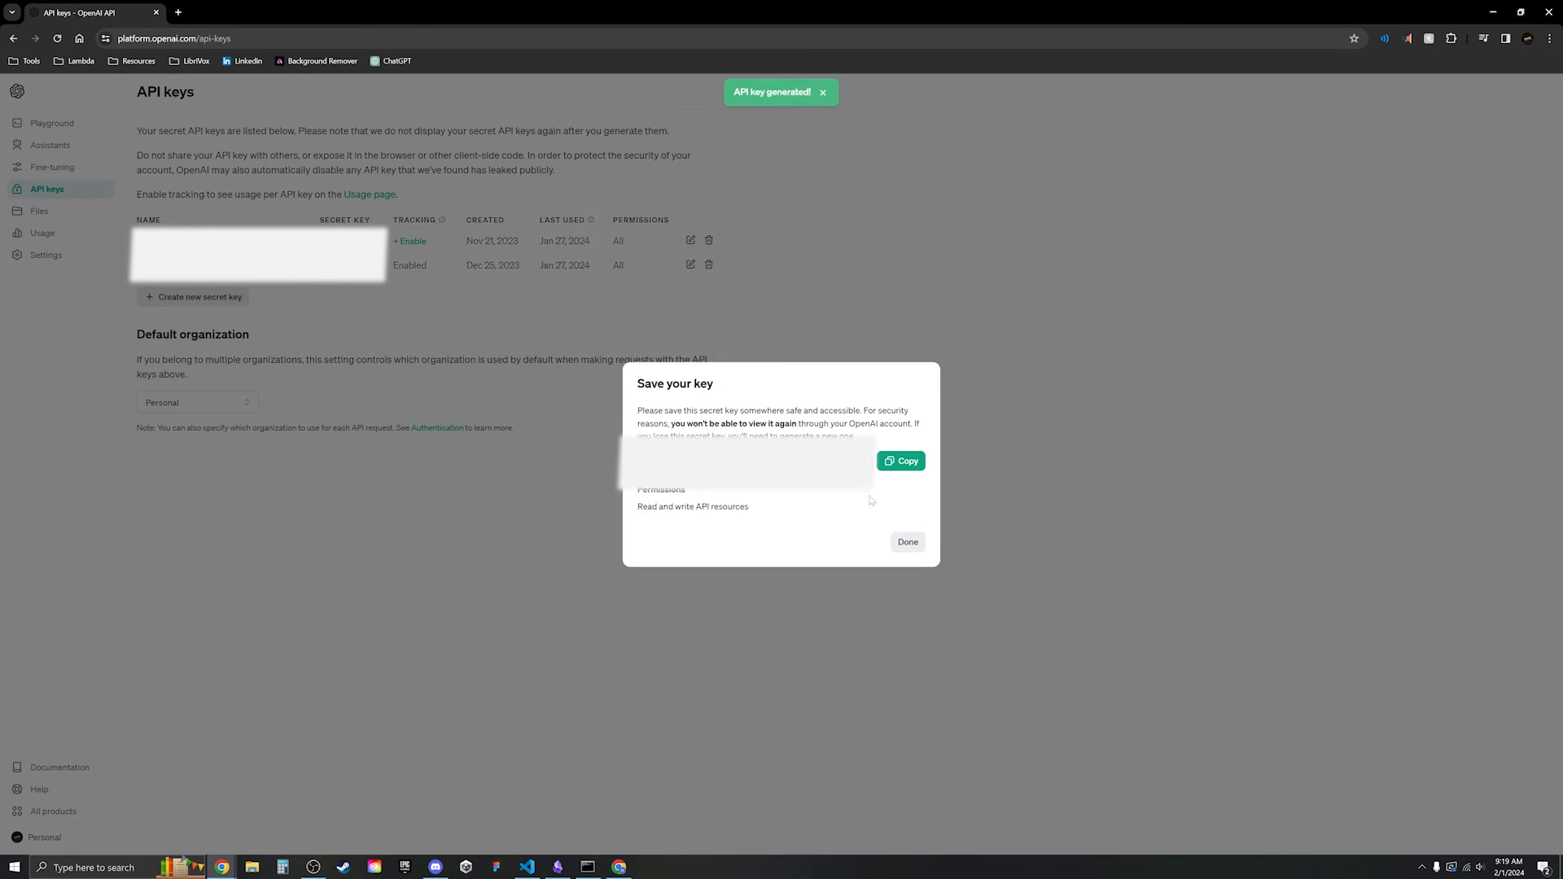
click(901, 461)
click(1003, 382)
- Paste the copied key into Copilot's OpenAI API Key field, then return to Chrome
click(1492, 12)
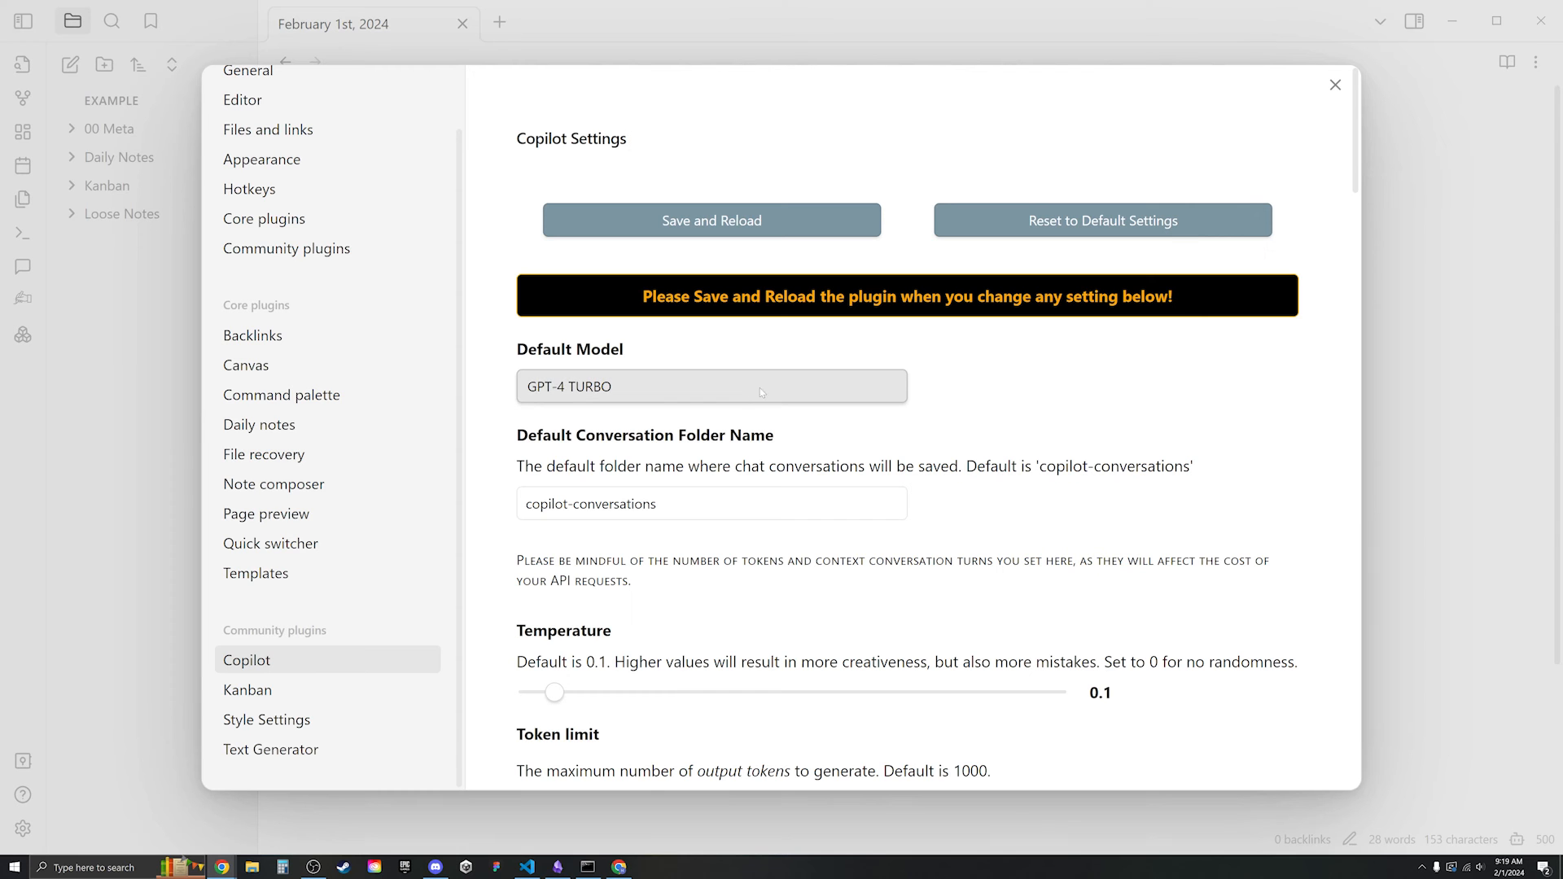
scroll(639, 429, down, 8)
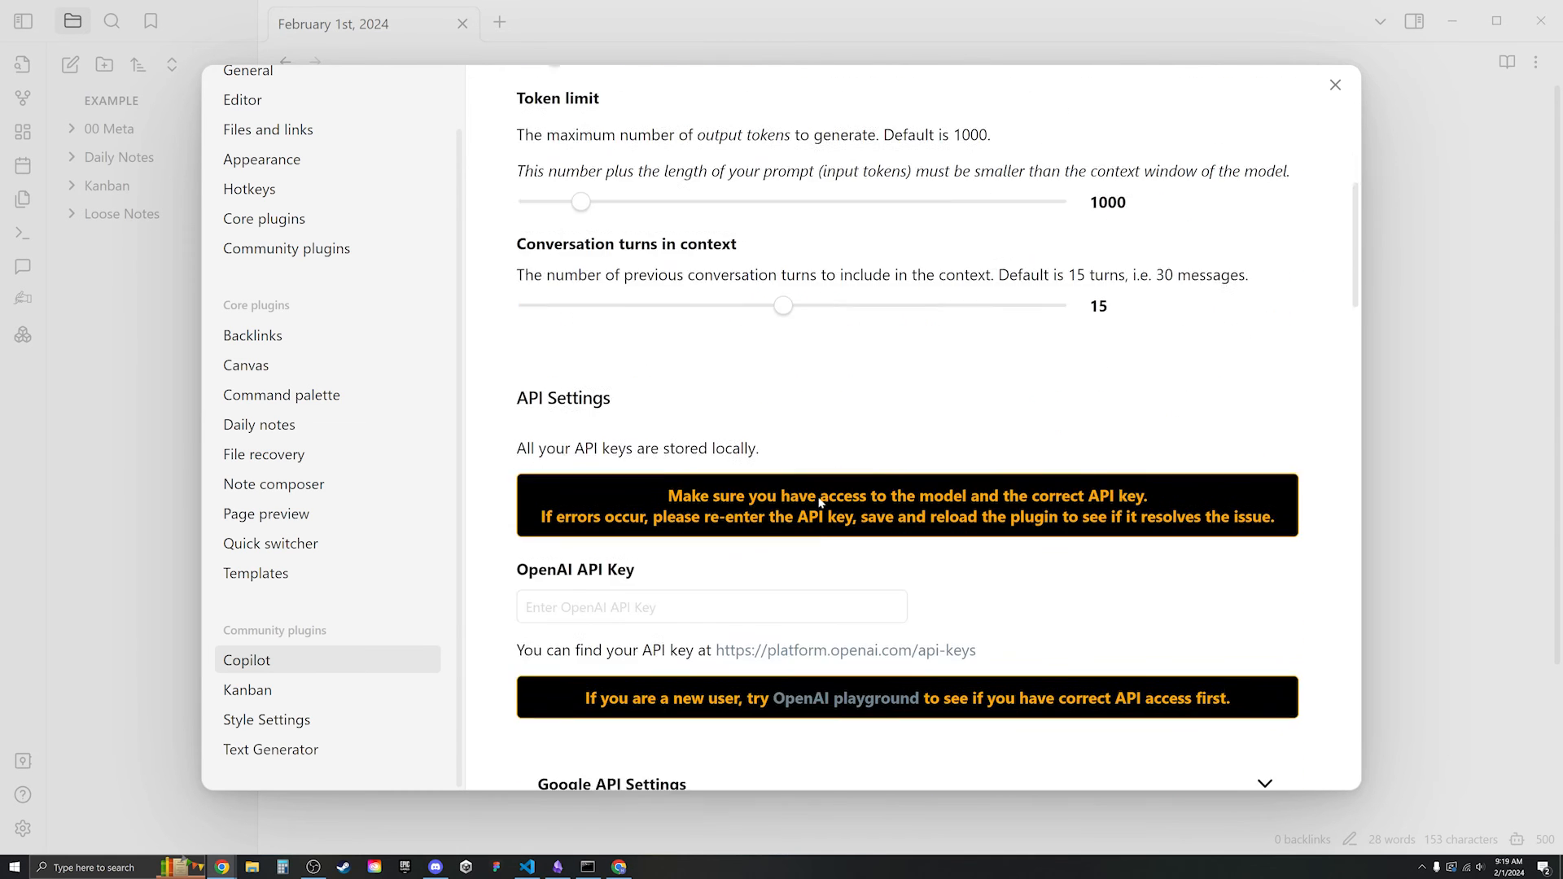
click(727, 570)
key(ctrl+v)
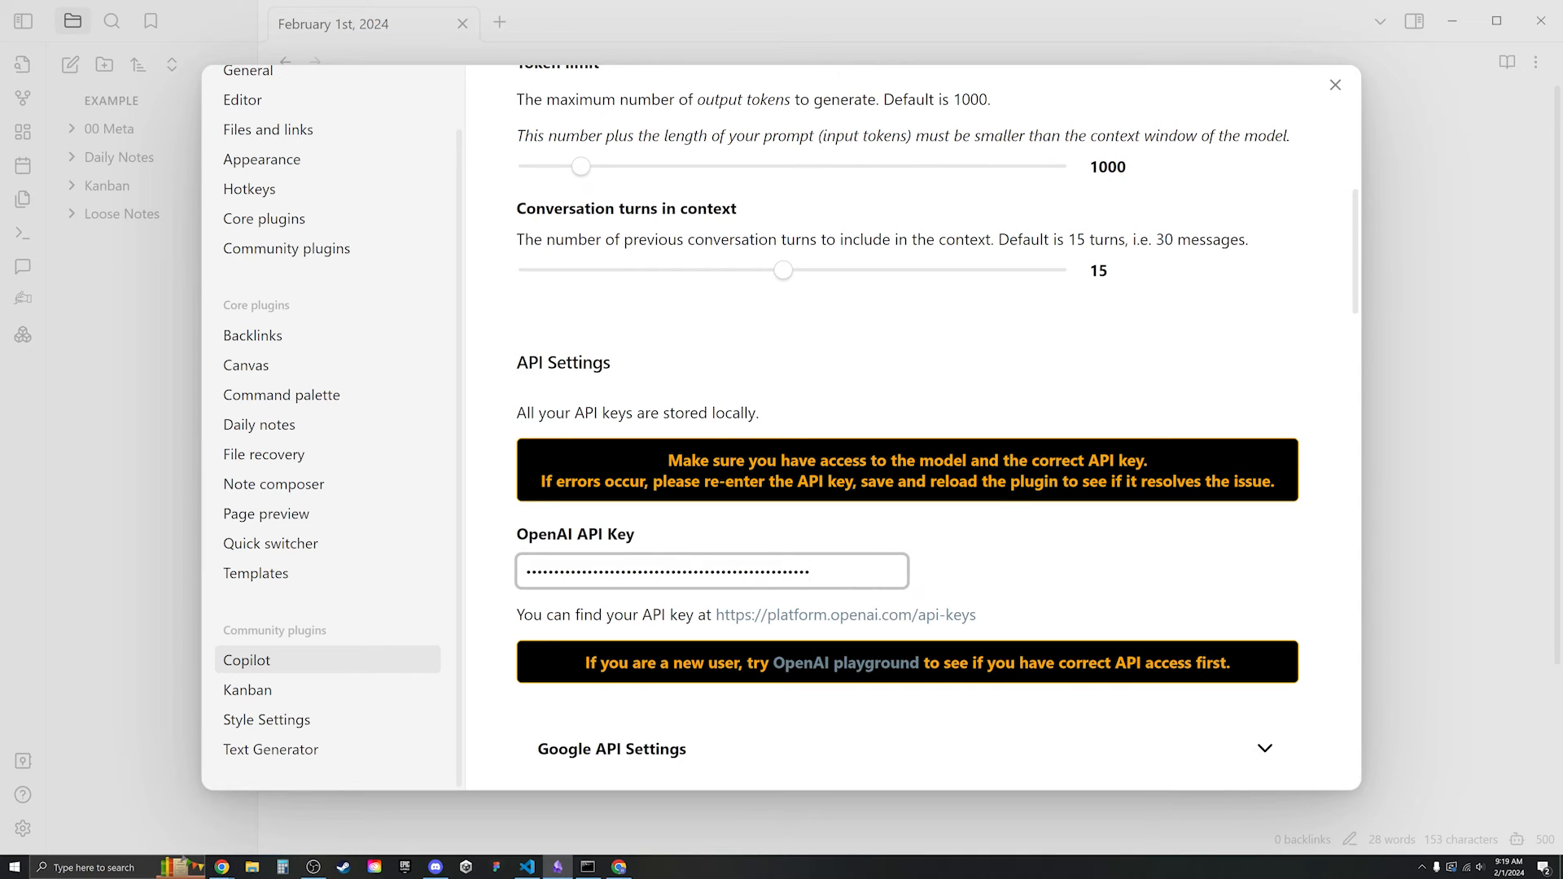
click(978, 557)
scroll(907, 421, up, 6)
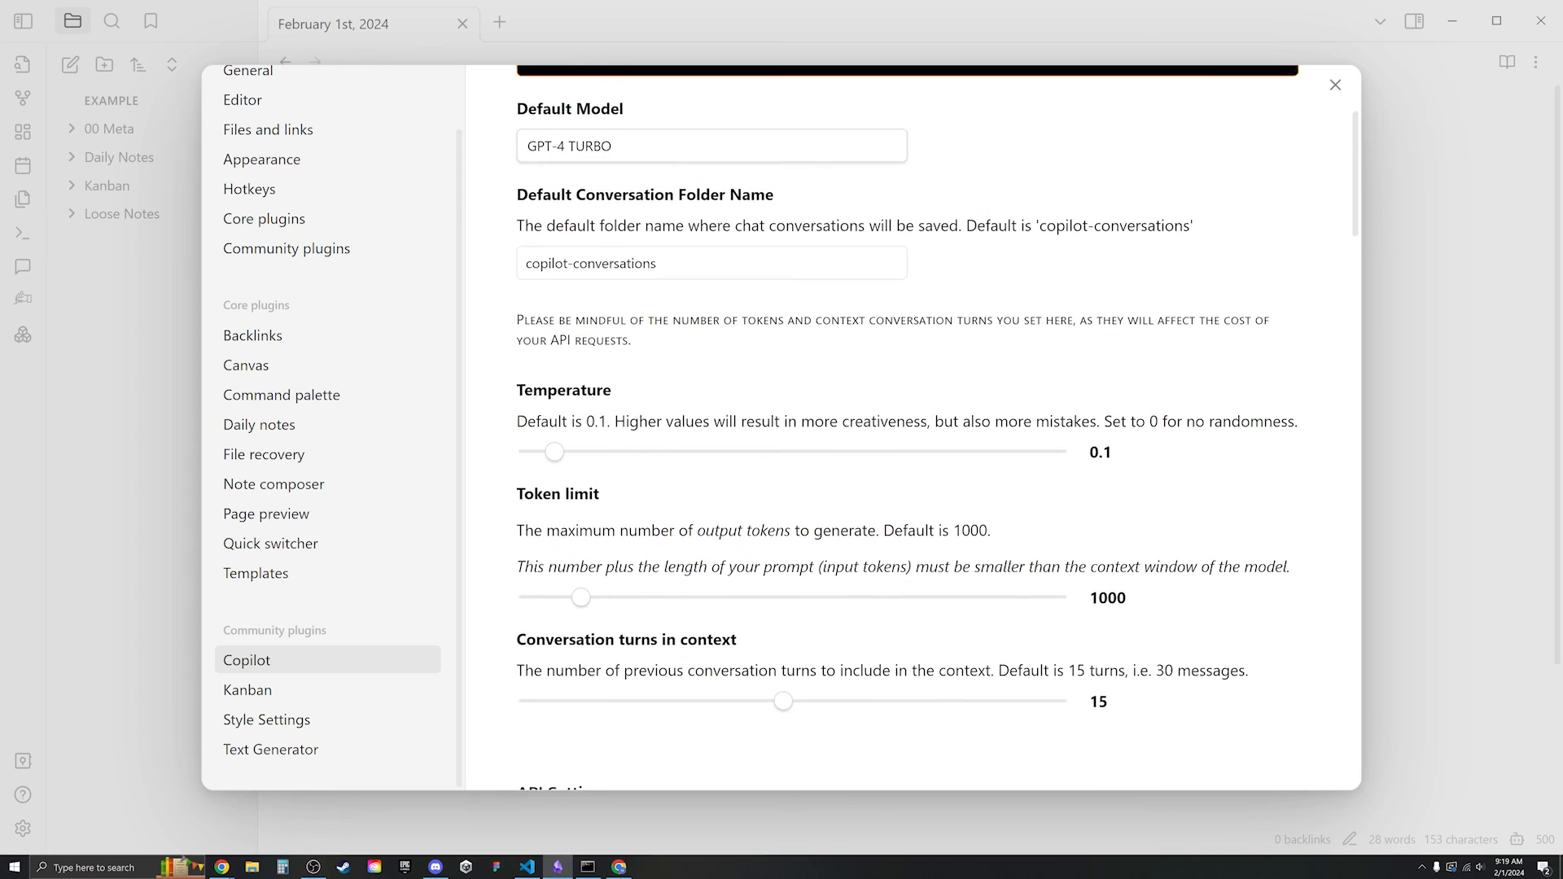
click(618, 866)
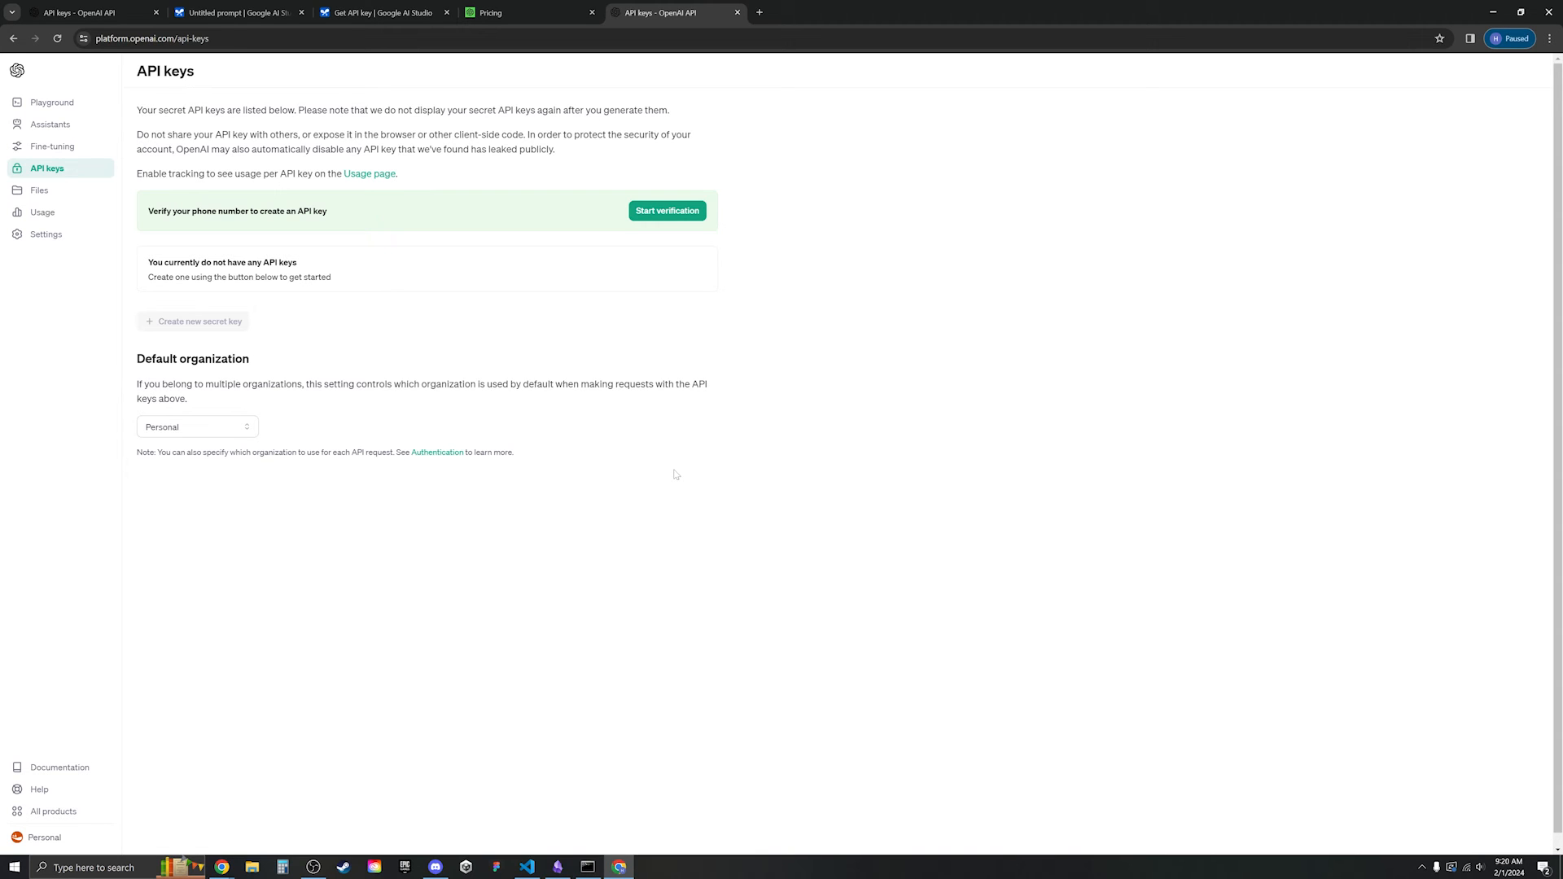
- Open the Rate limits guide from OpenAI's API documentation and scroll to usage tiers
click(59, 767)
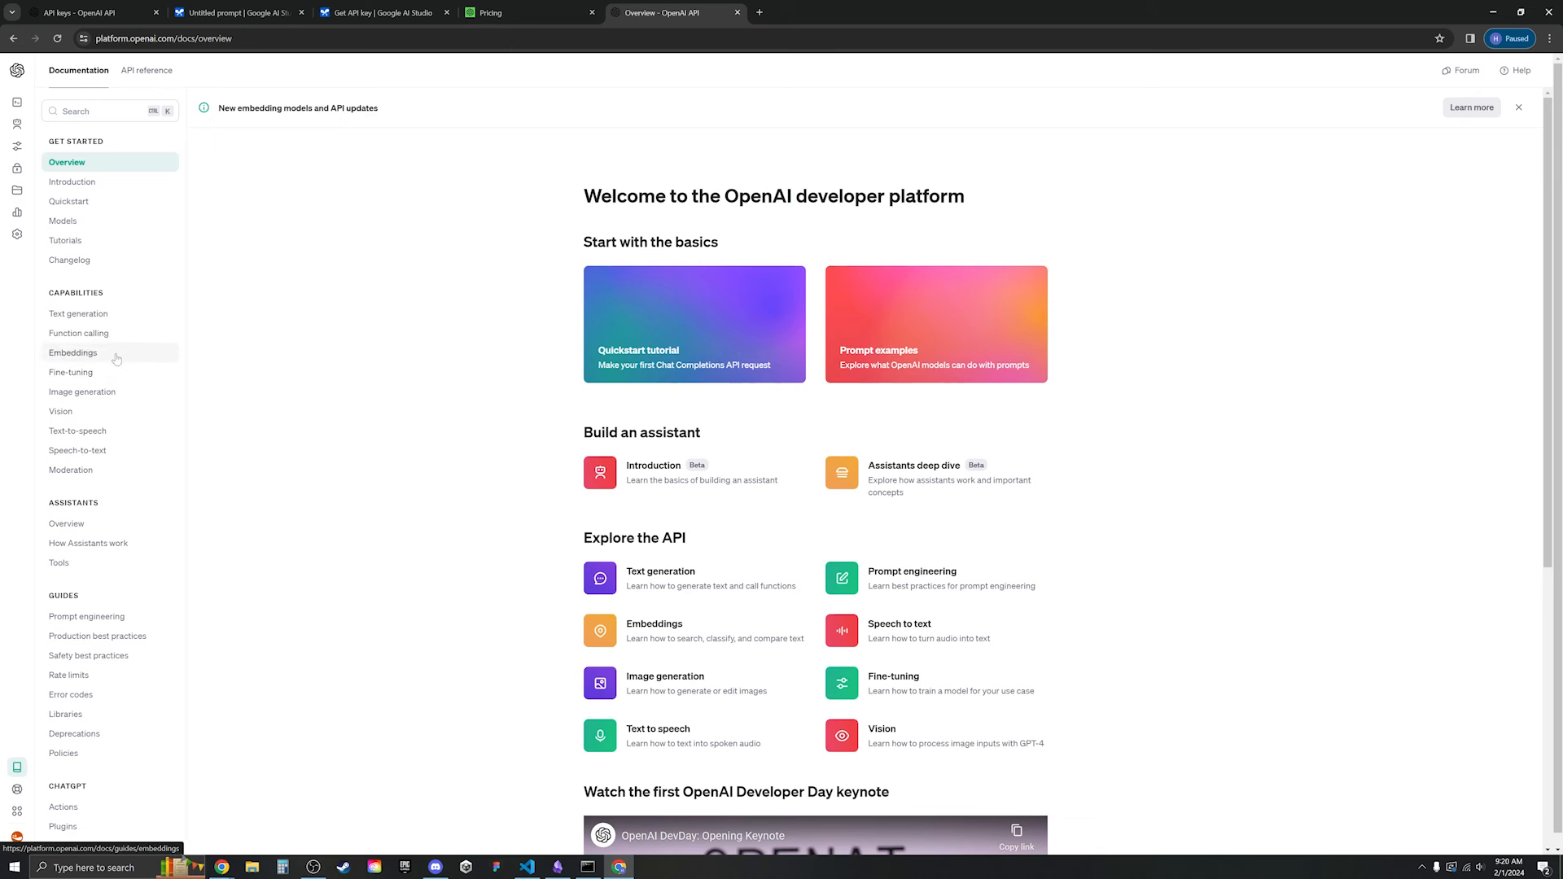
click(71, 694)
click(69, 675)
scroll(952, 513, down, 6)
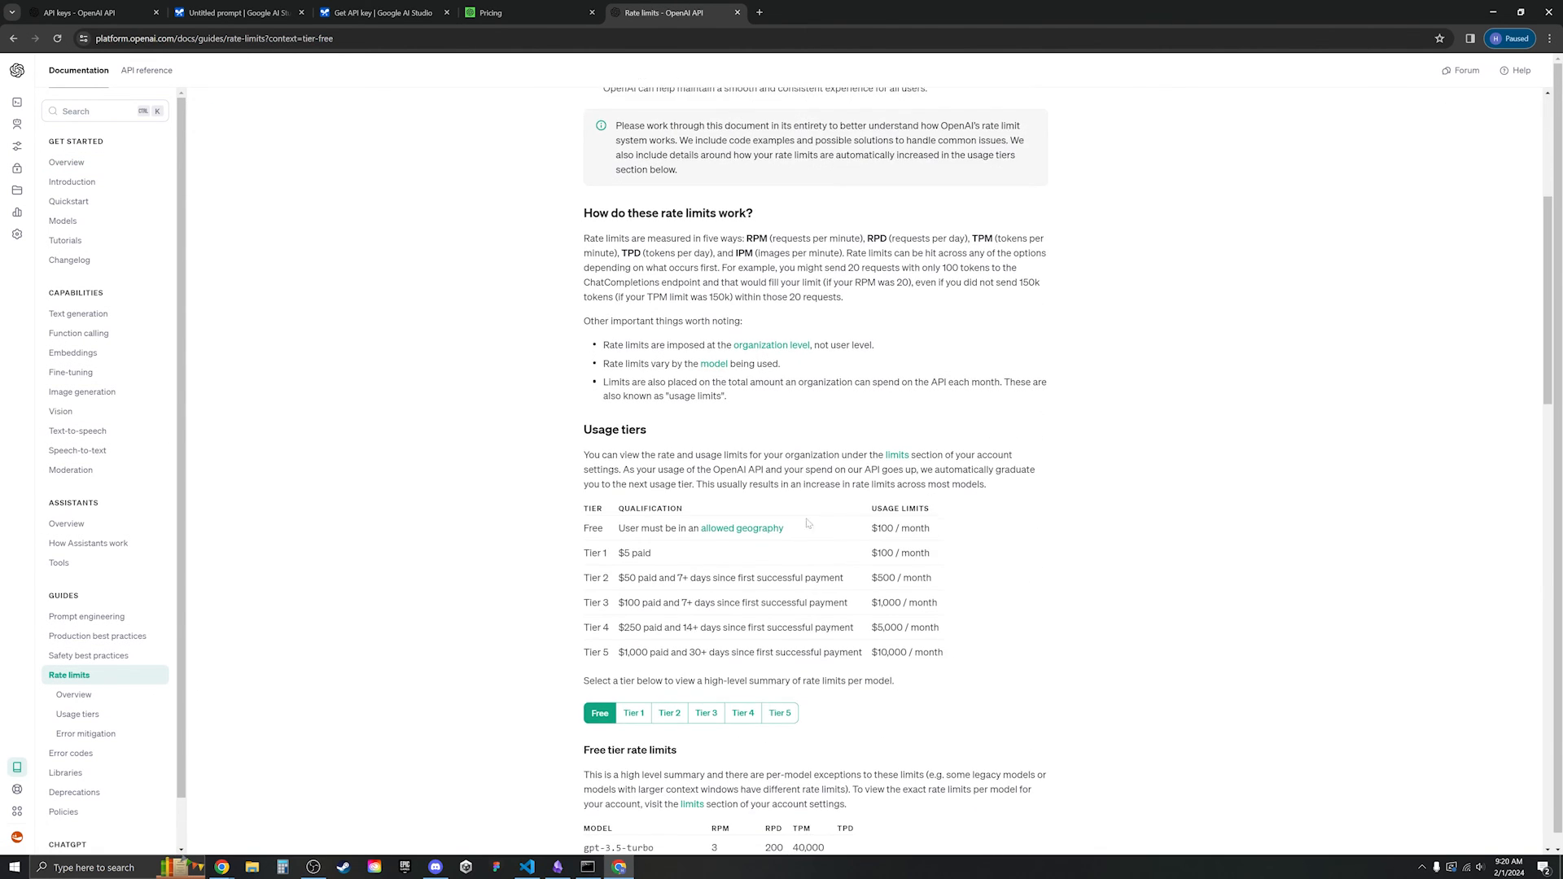
scroll(1059, 480, down, 2)
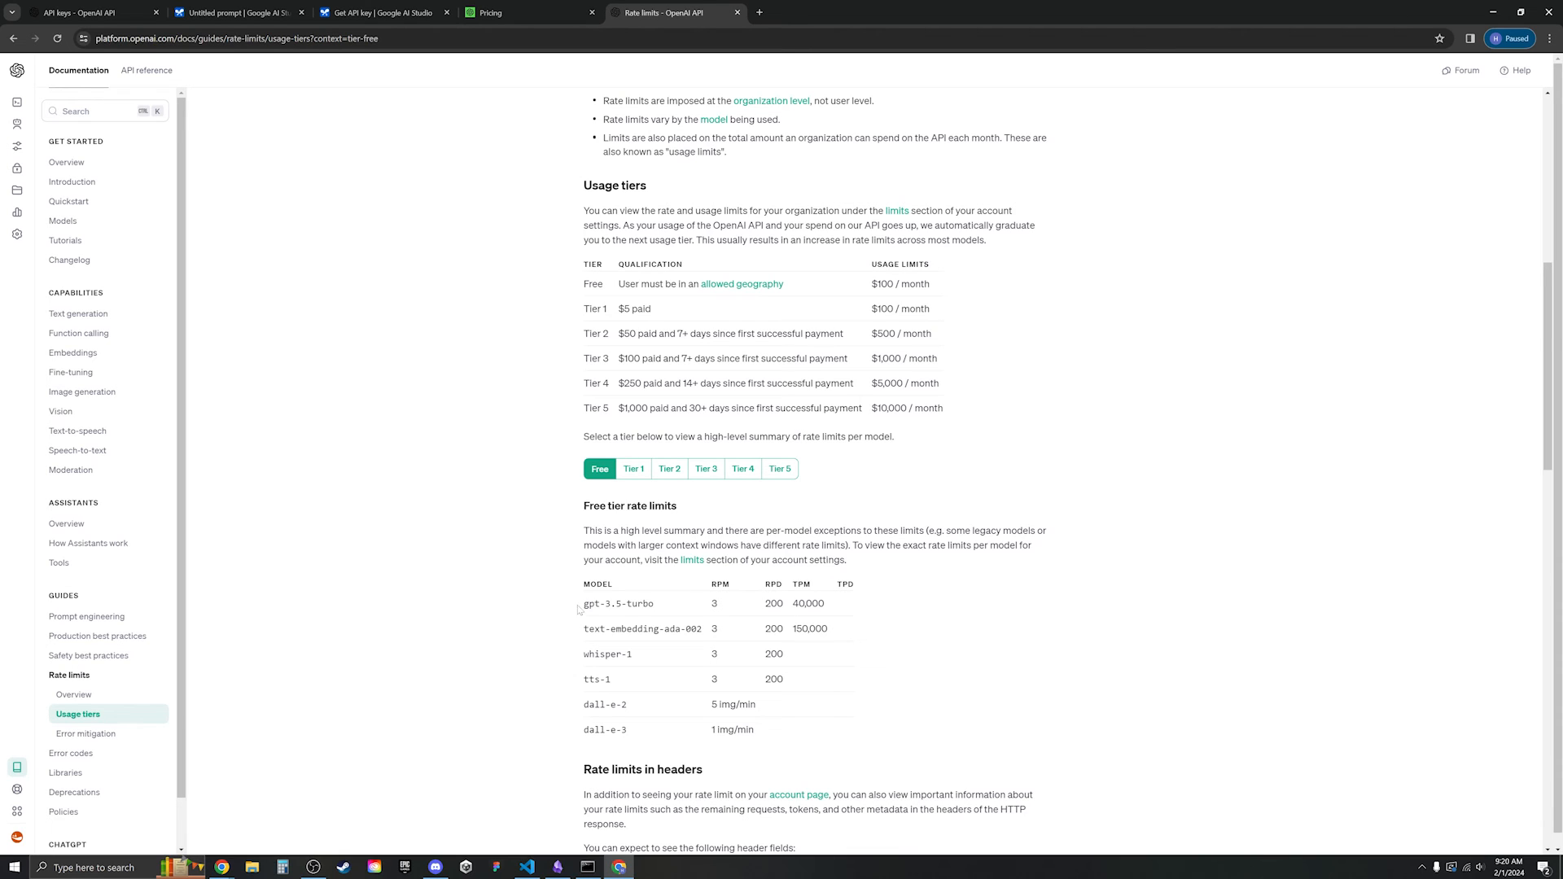
- Highlight the Free tier model limits, from gpt-4 rows through whisper-1, tts-1 and dall-e-2
drag(582, 600, 675, 634)
click(674, 609)
click(673, 640)
drag(558, 656, 651, 707)
click(630, 684)
click(656, 710)
drag(574, 739, 656, 731)
click(673, 729)
- Compare rate limits across Tier 1 to Tier 5, noting Tier 1's gpt-4 row
click(633, 469)
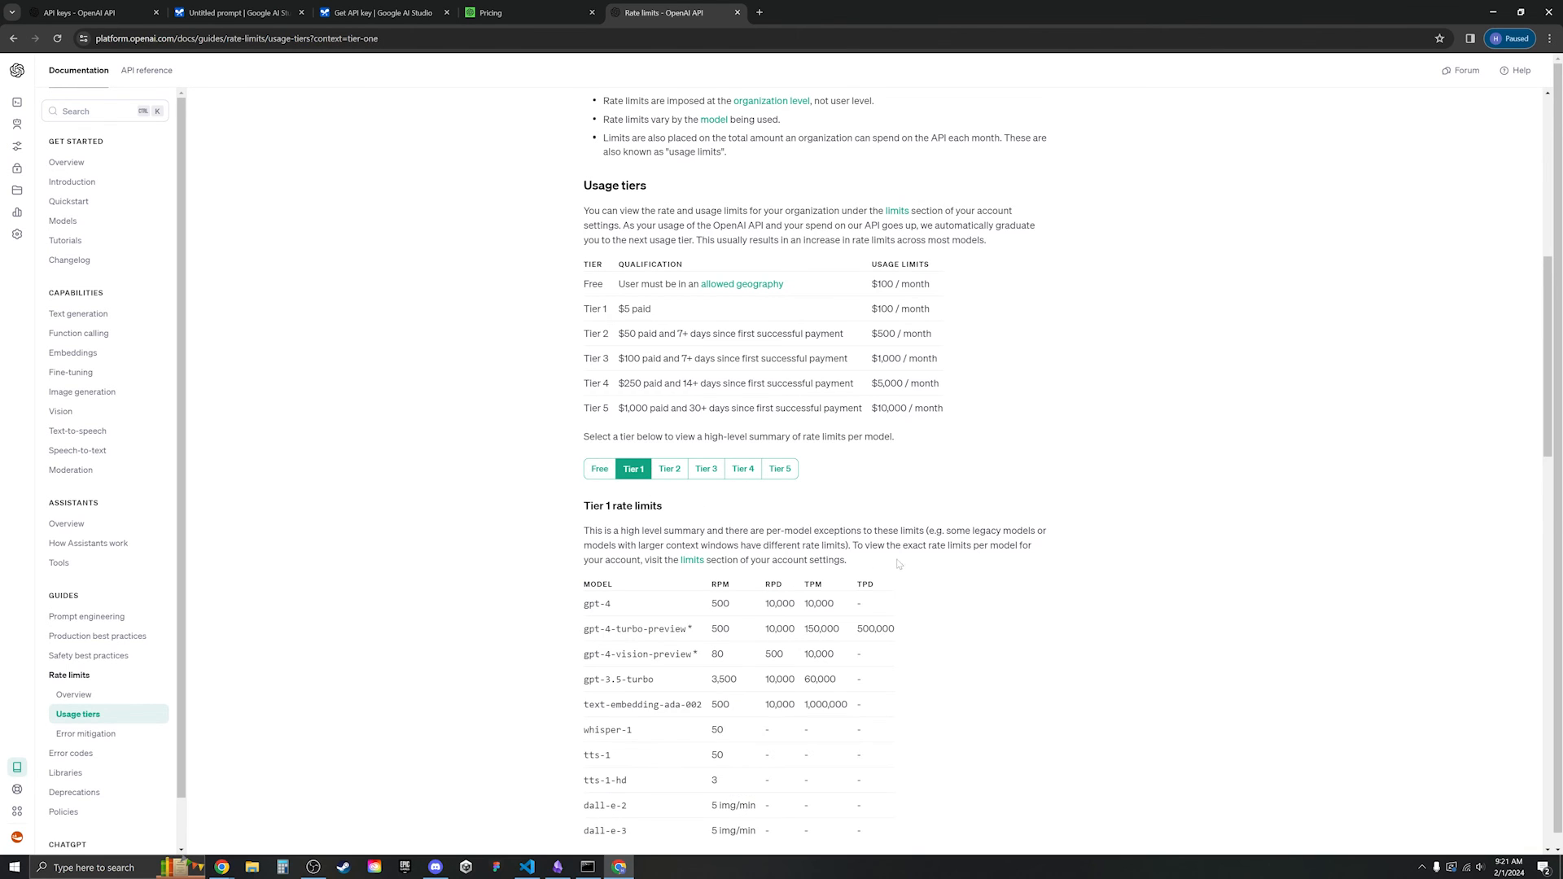
scroll(633, 469, down, 2)
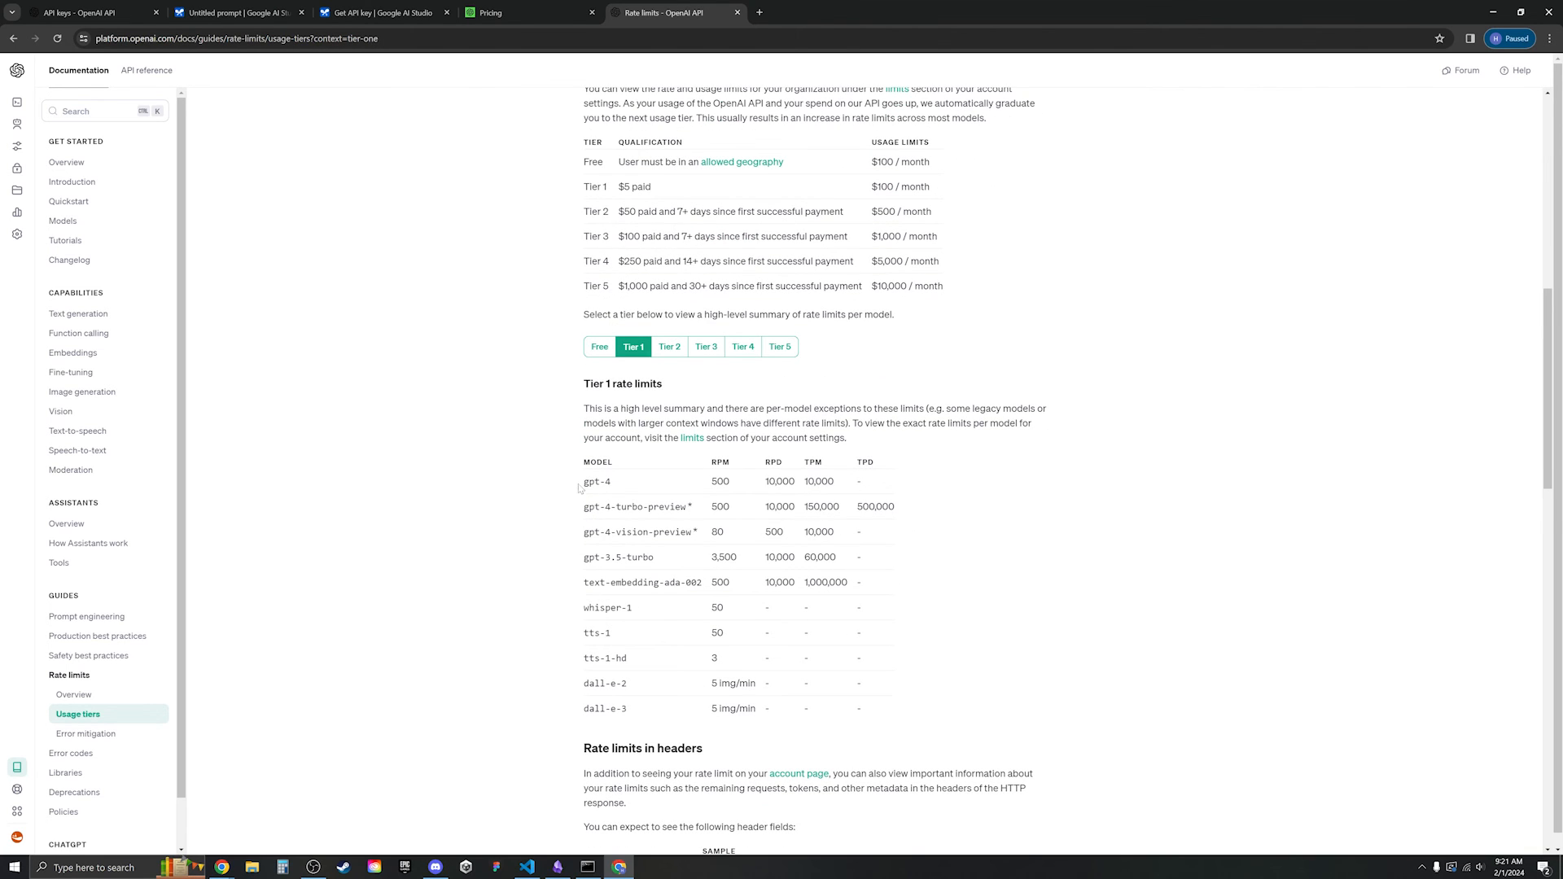
drag(578, 488, 694, 515)
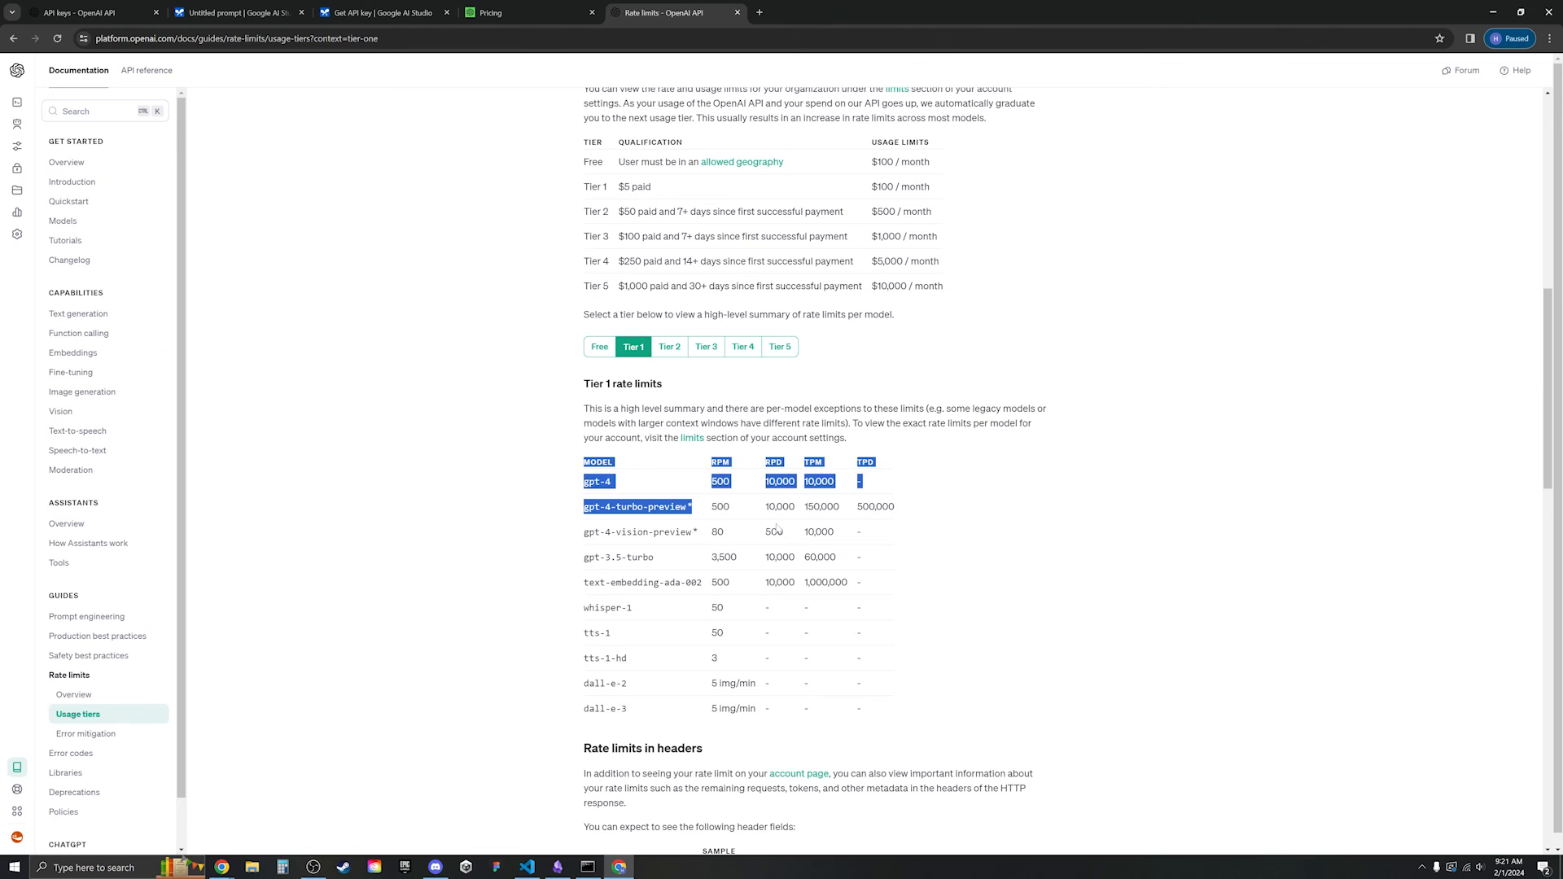
click(669, 347)
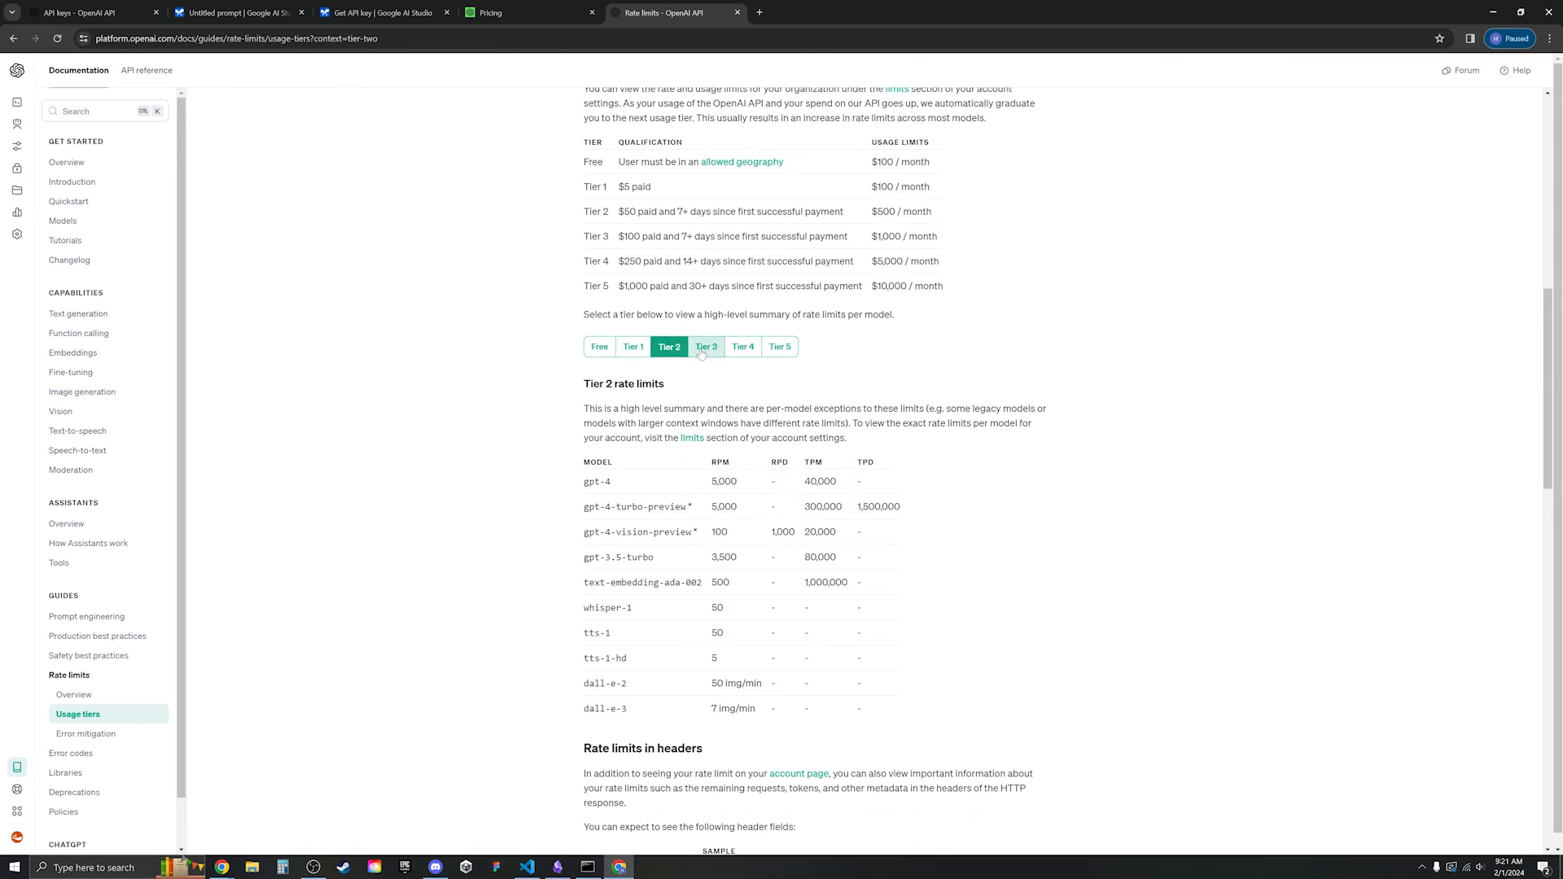
click(702, 350)
click(742, 348)
click(780, 350)
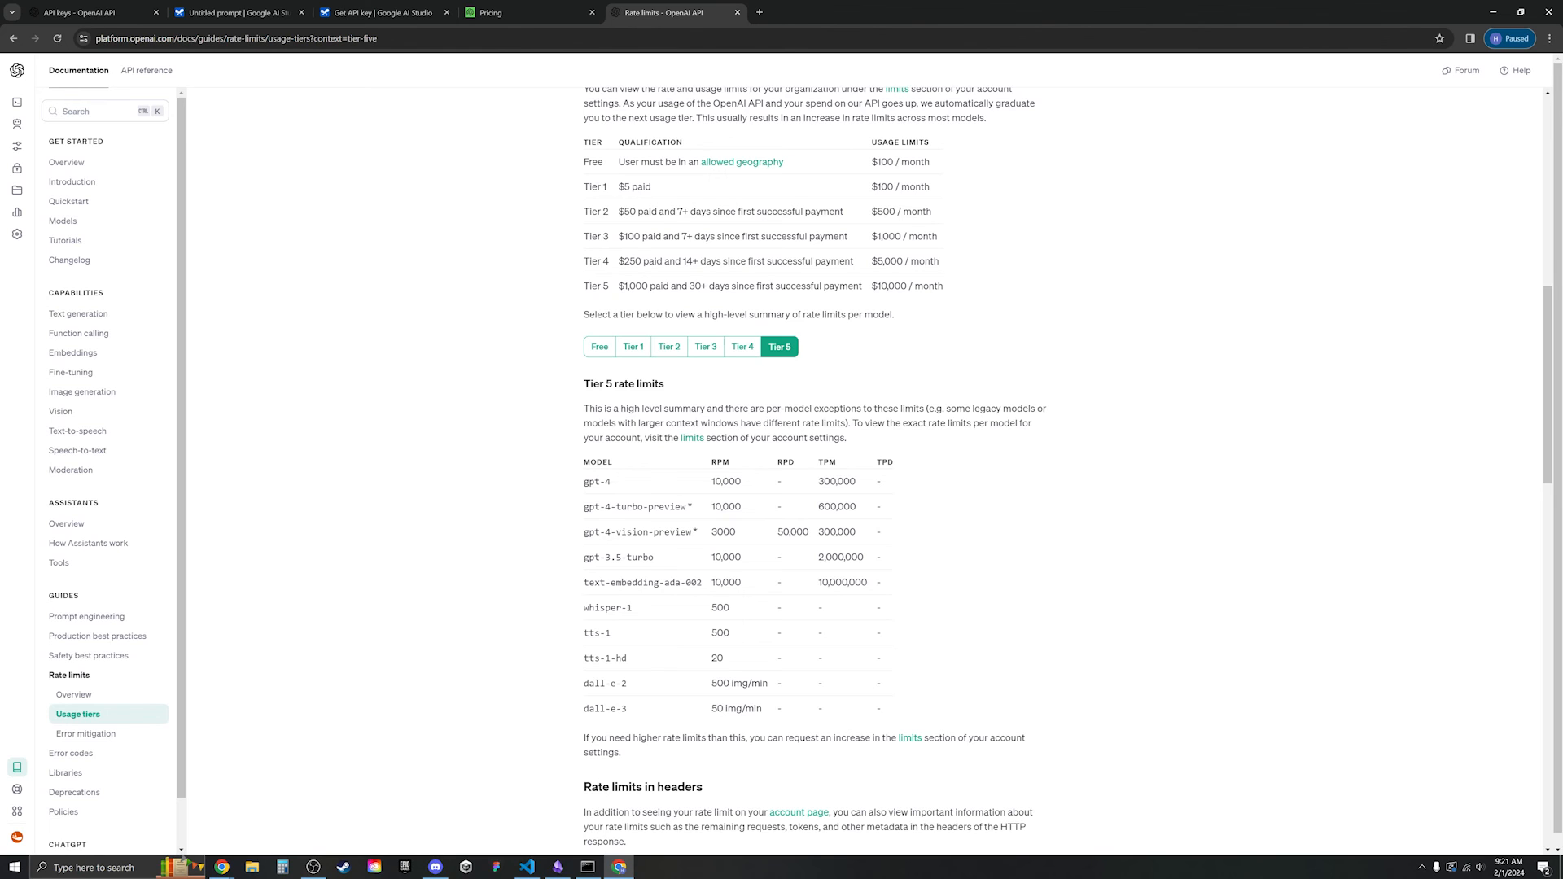
scroll(814, 489, down, 3)
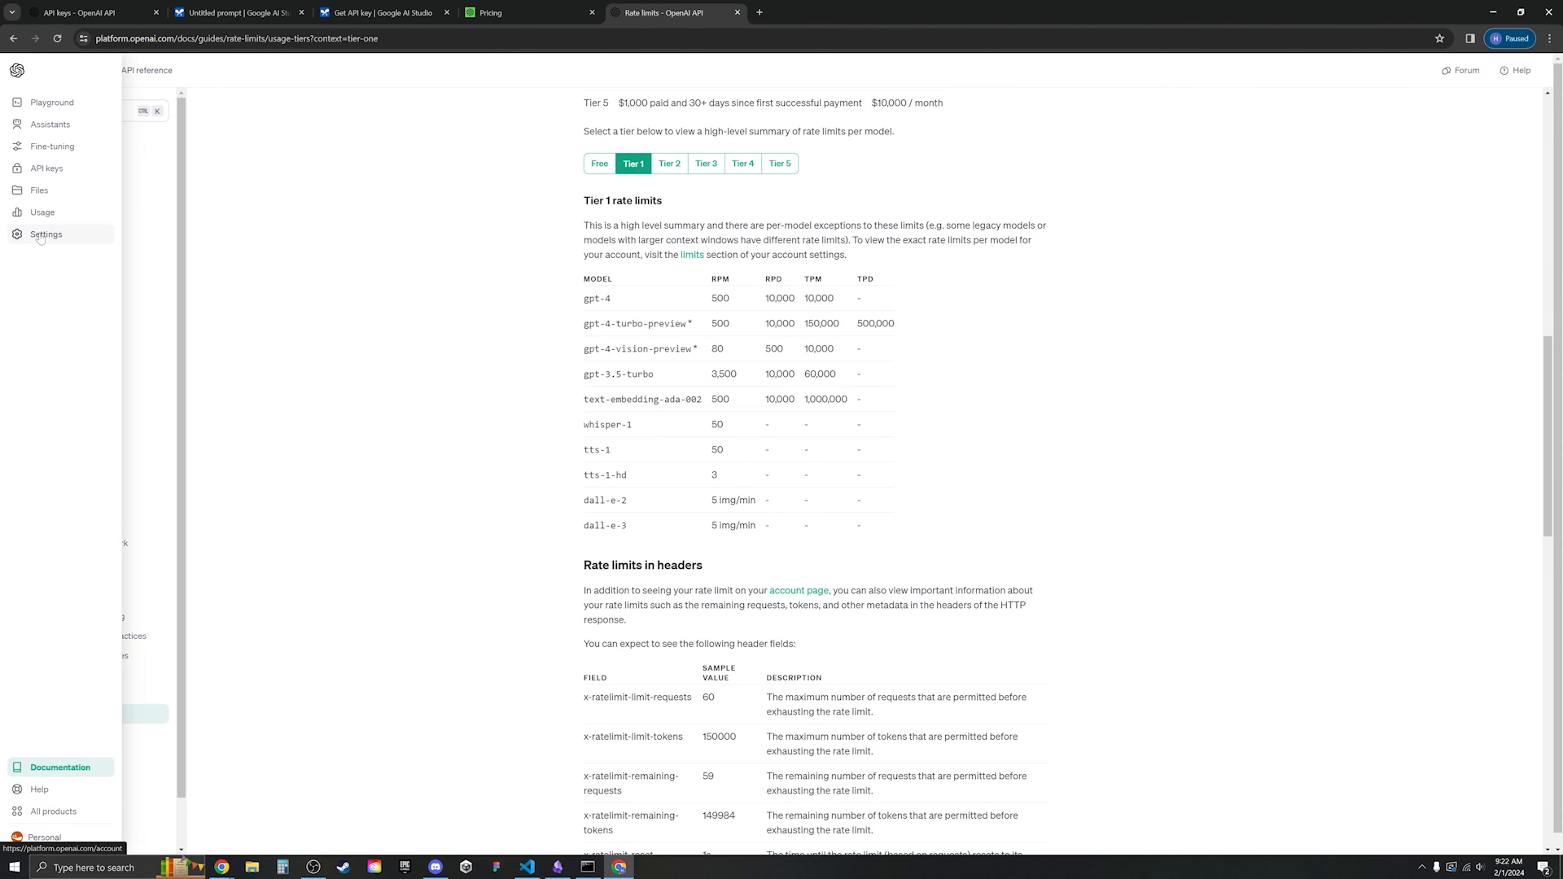
- Open Billing settings and highlight the $5.00 free-trial credit remaining
click(43, 235)
click(42, 322)
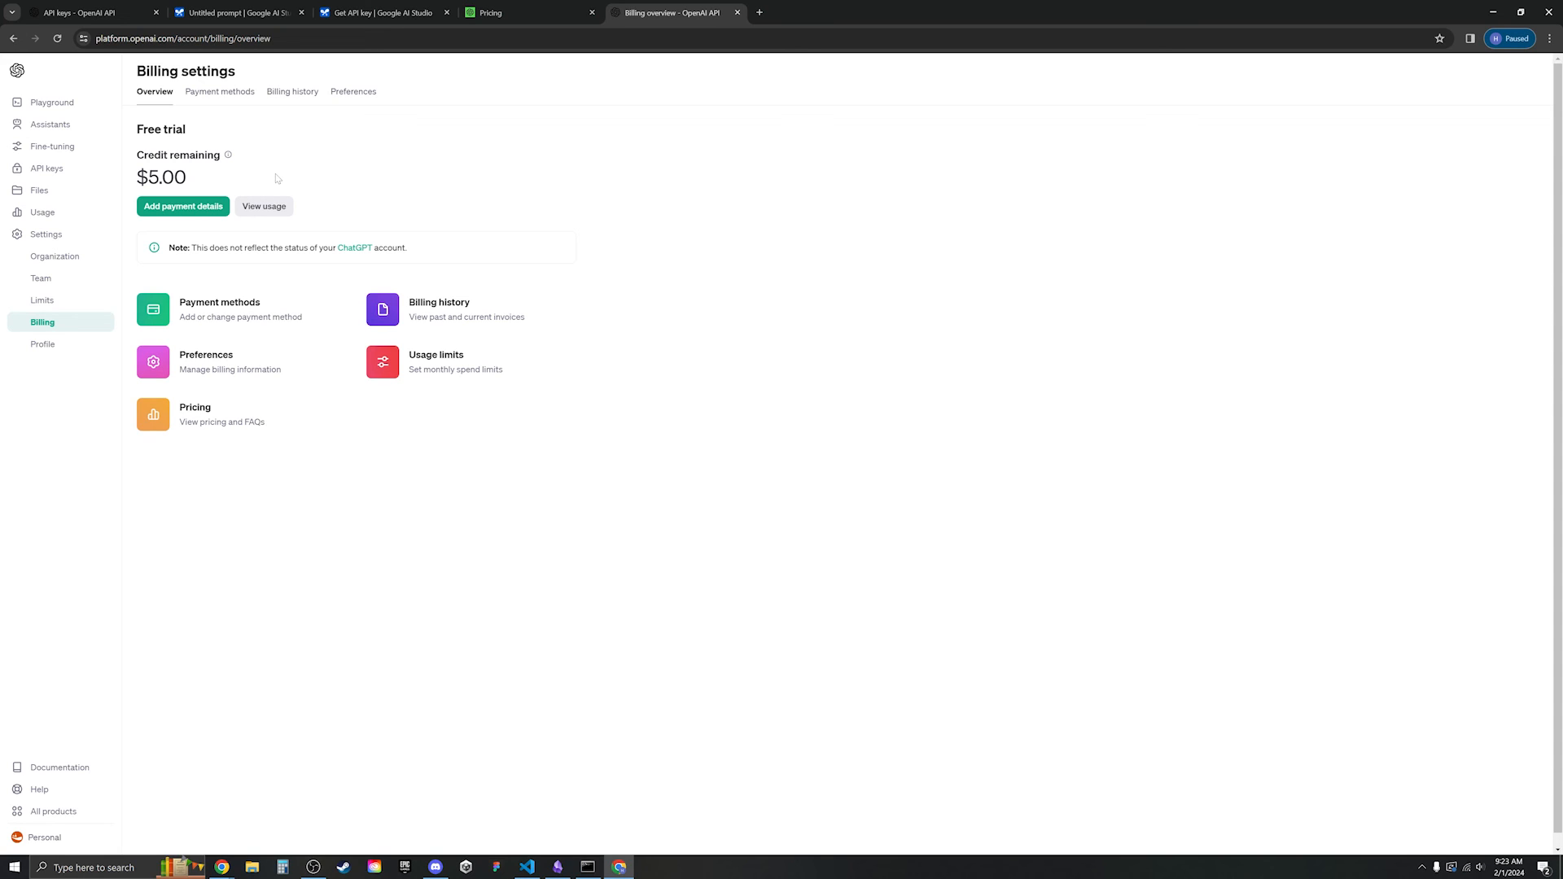
drag(240, 184, 132, 182)
click(208, 181)
- Back in Obsidian, check that Copilot's Default Model is still GPT-4 TURBO
click(1487, 11)
click(639, 391)
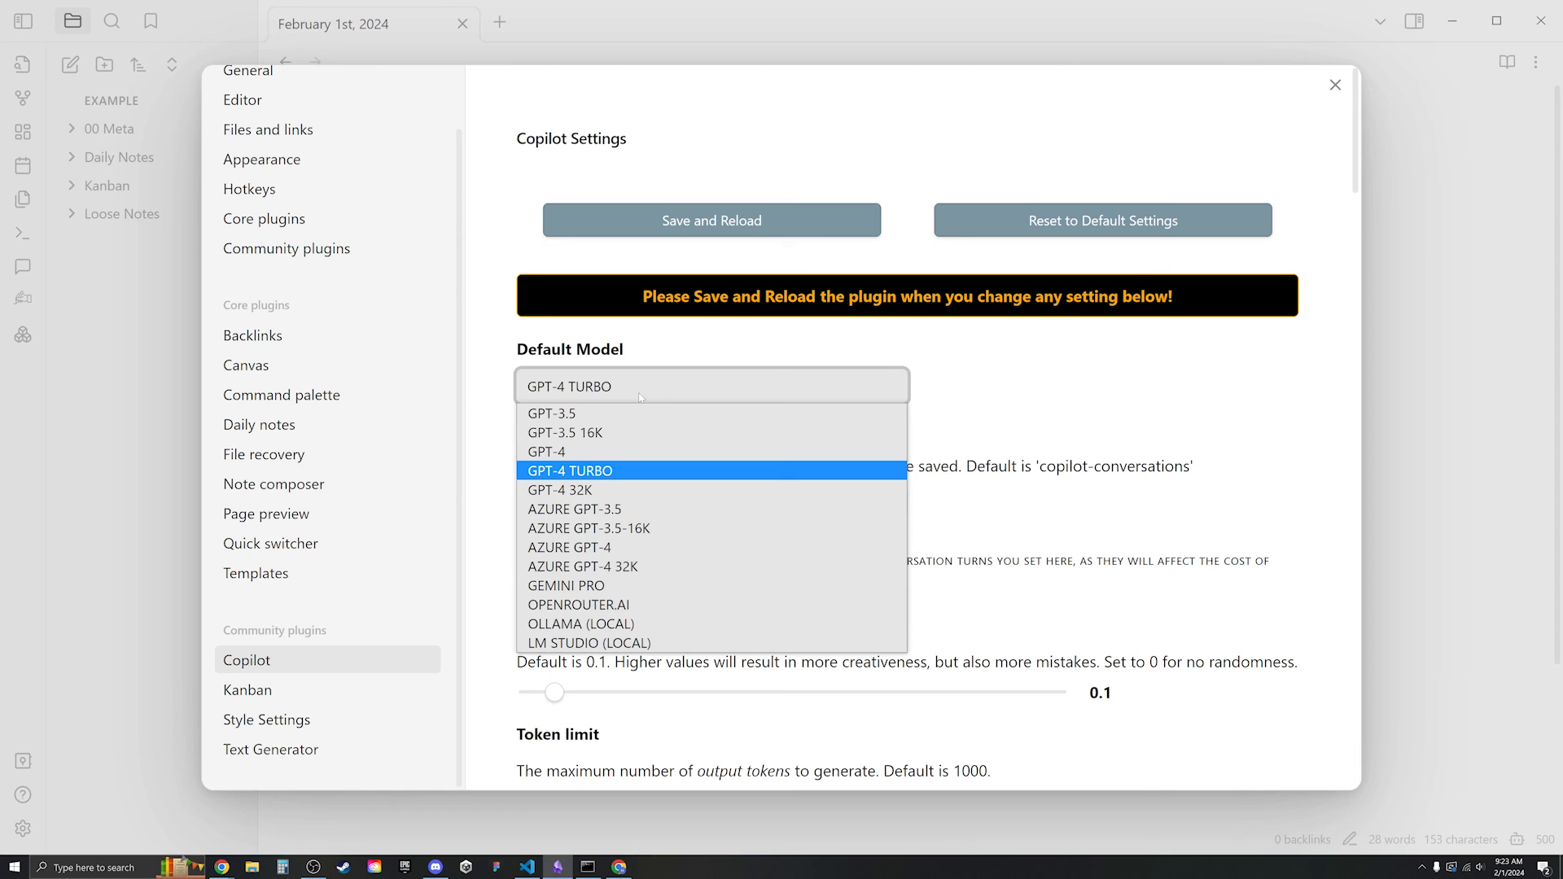
click(1054, 414)
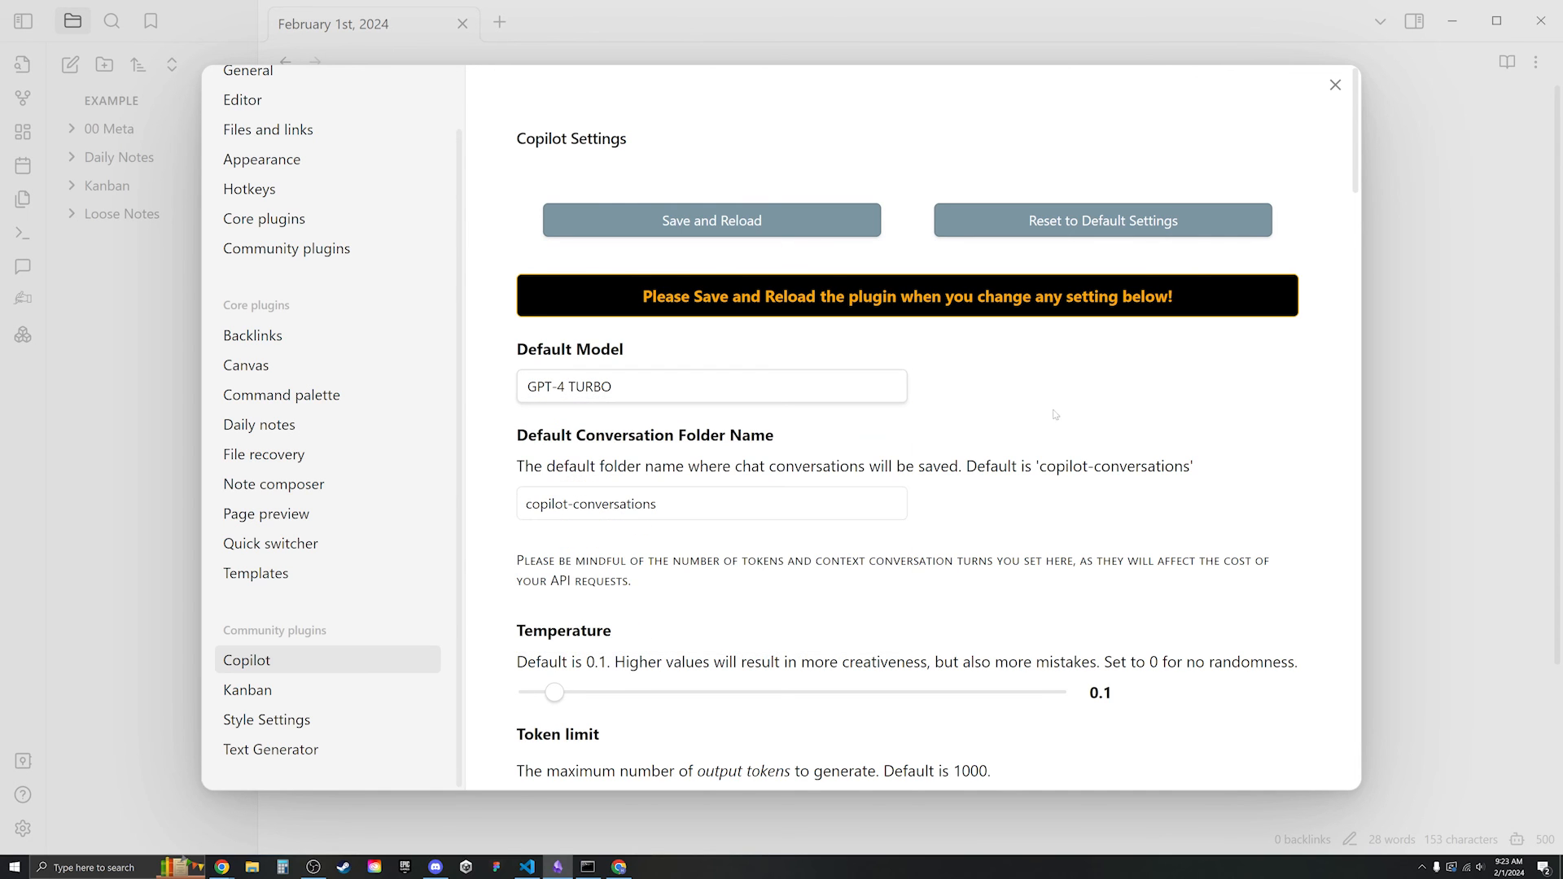